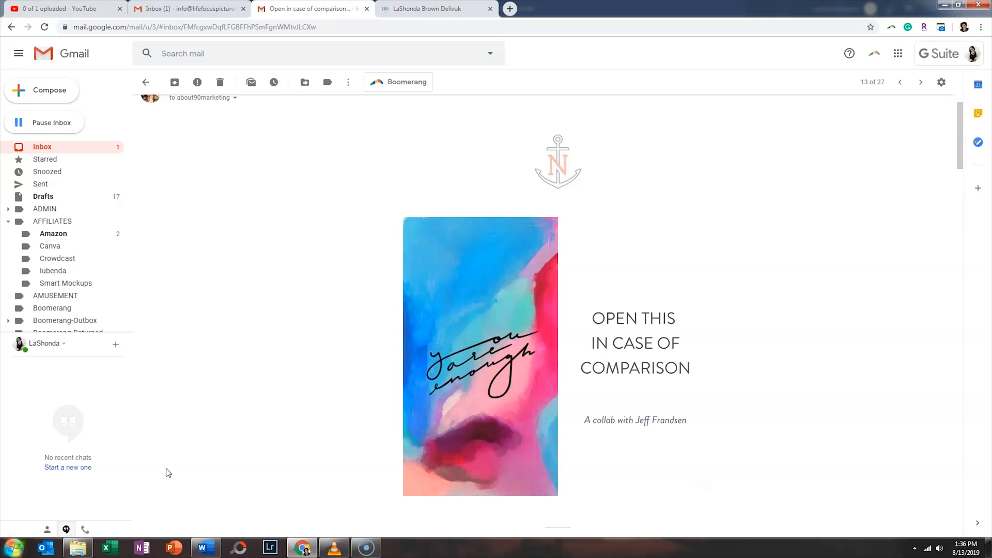
- Scroll through the newsletter email in Gmail and switch to the lashondabrown.com homepage tab
drag(961, 146, 989, 500)
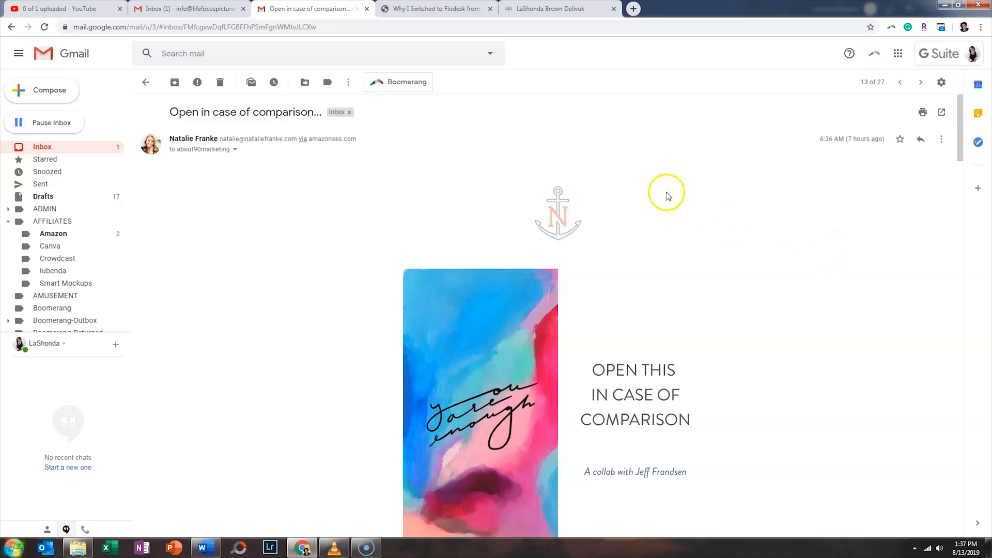
click(547, 13)
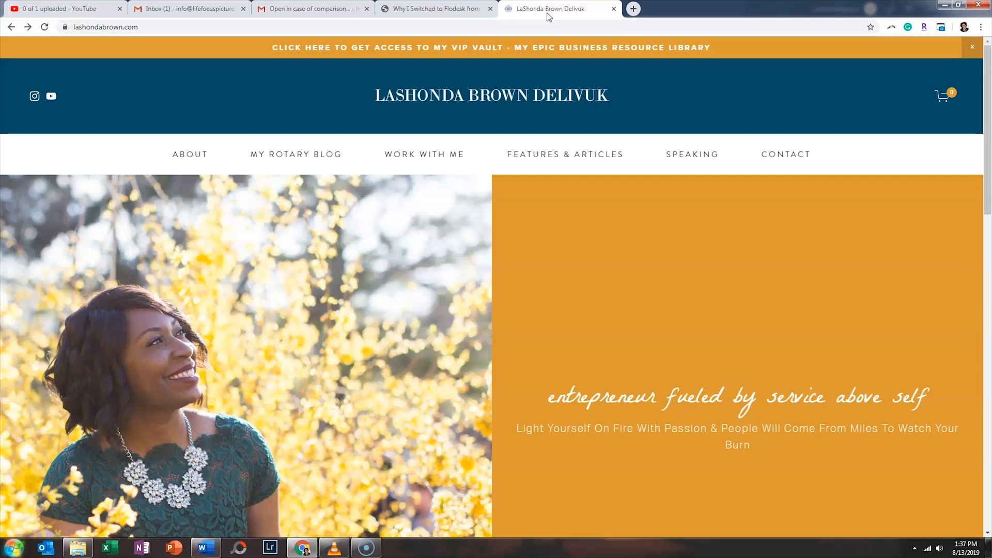
- Preview the VIP Vault sign-up form on lashondabrown.com, then close the form and the VIP Vault tab
click(546, 51)
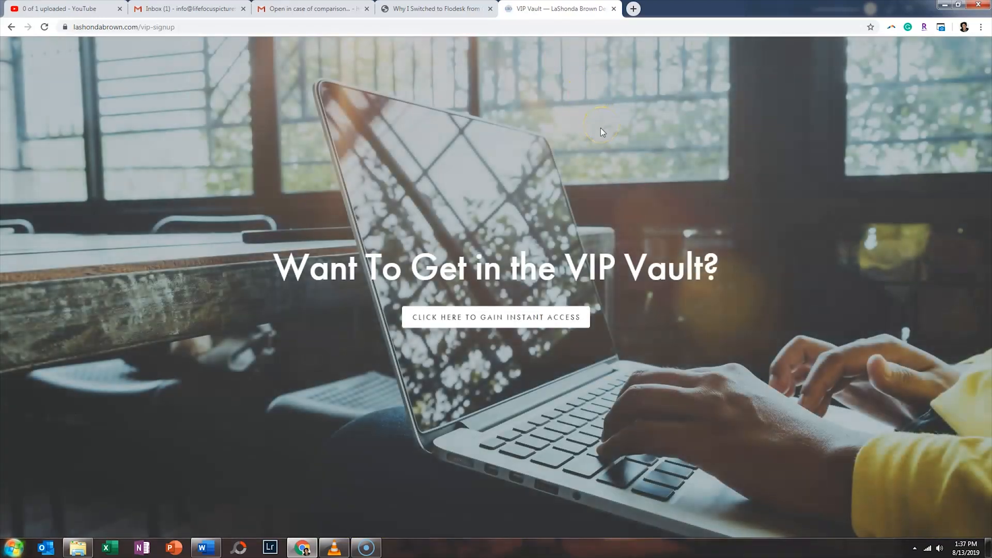
click(505, 319)
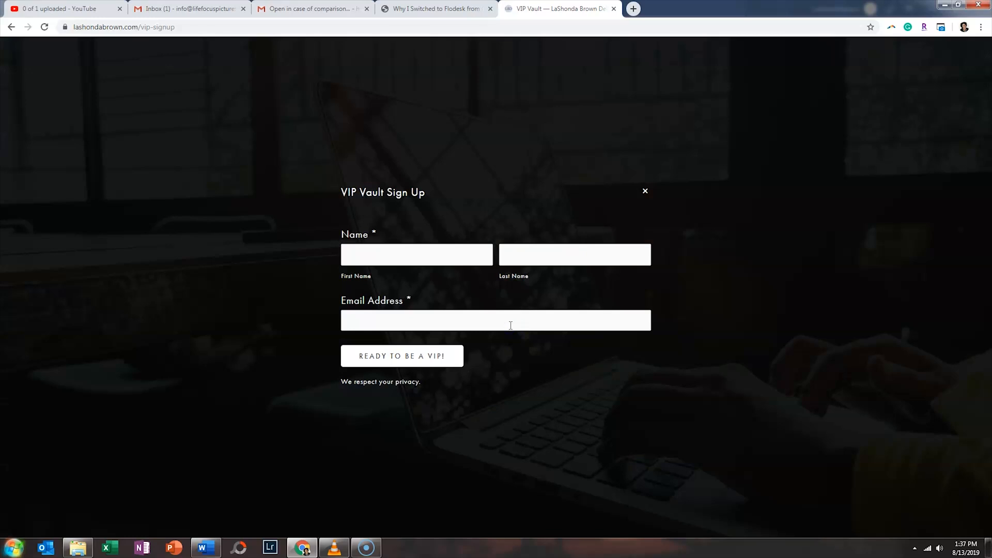
click(646, 192)
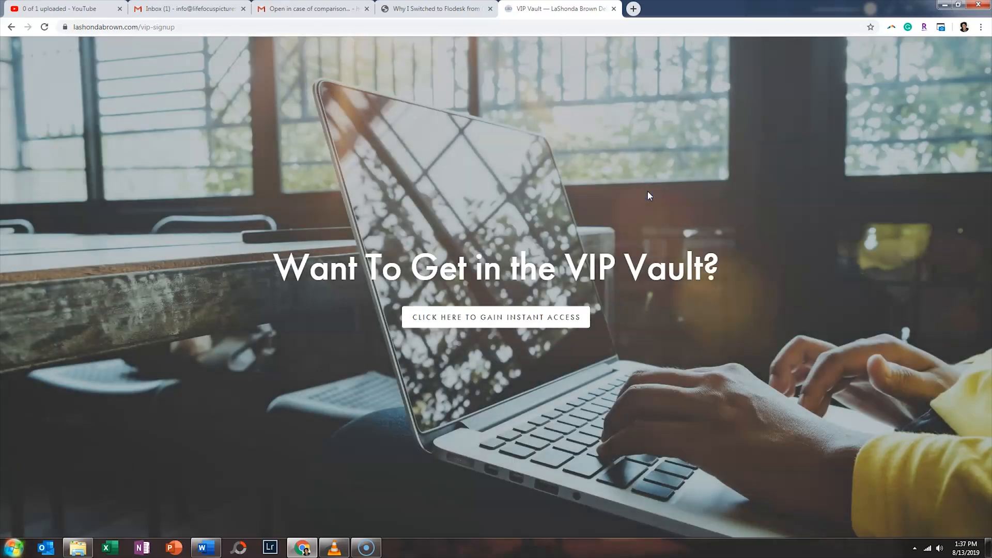
click(614, 9)
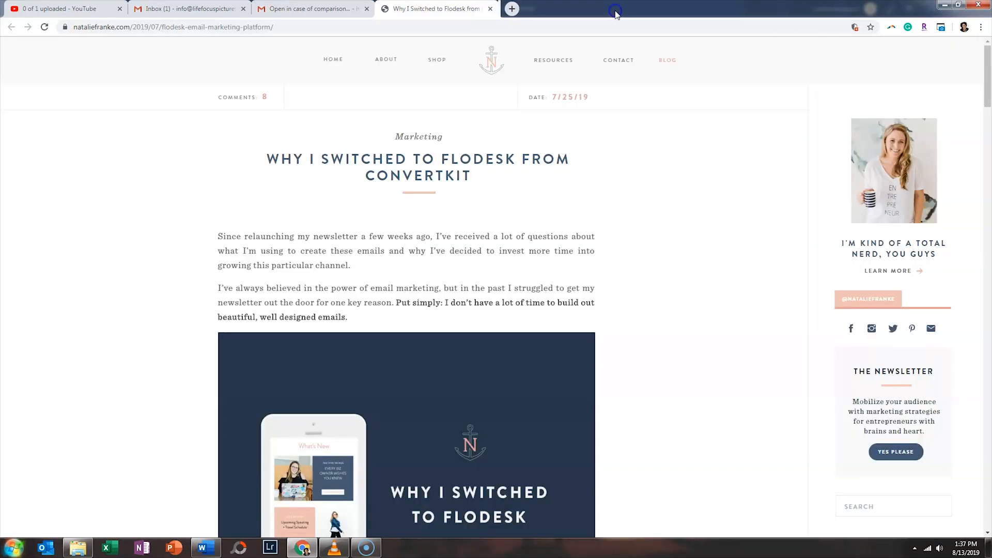
- Close the 'Why I Switched to Flodesk' article tab
click(491, 8)
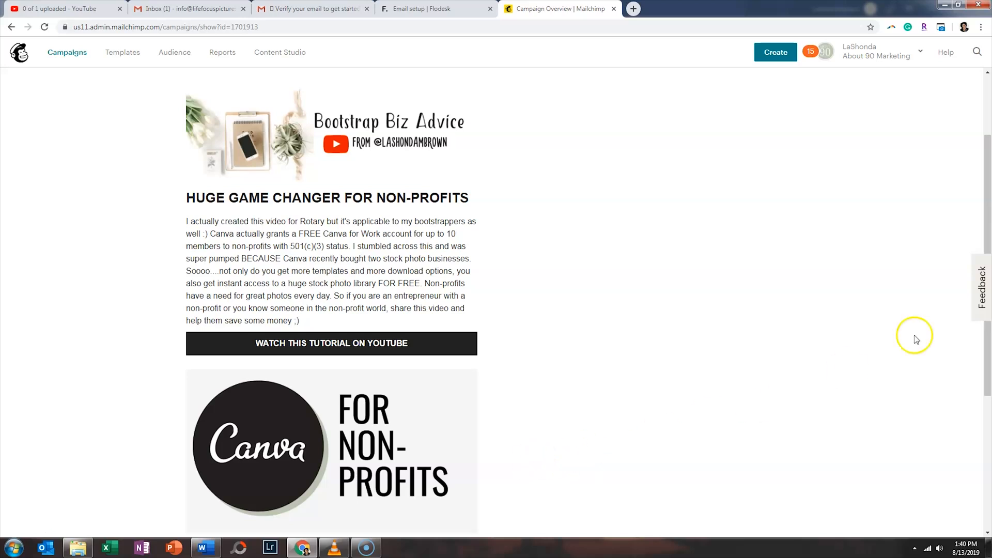
- Save the campaign's header image to the computer as 'BBA Header Image'
right_click(344, 144)
click(361, 160)
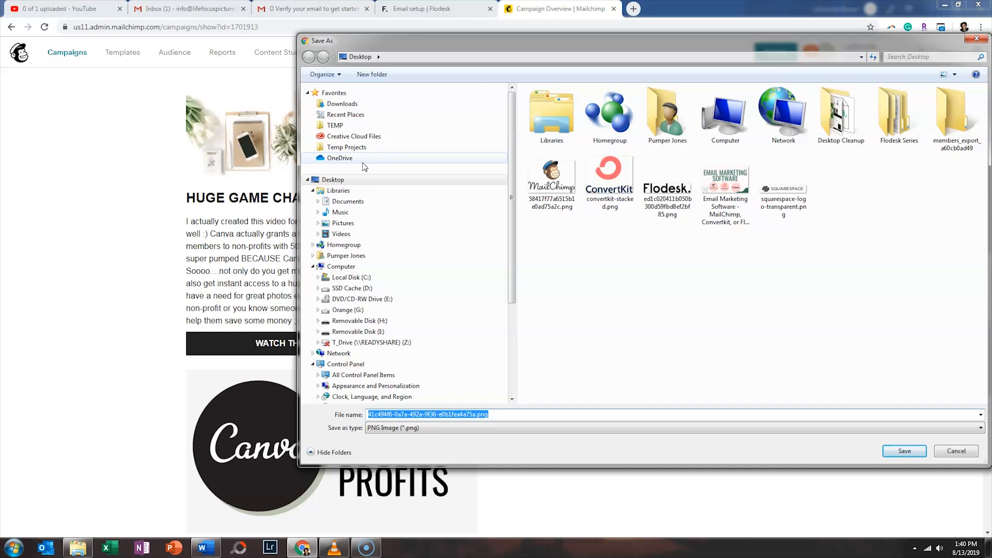
text(BBA Header Image)
key(Return)
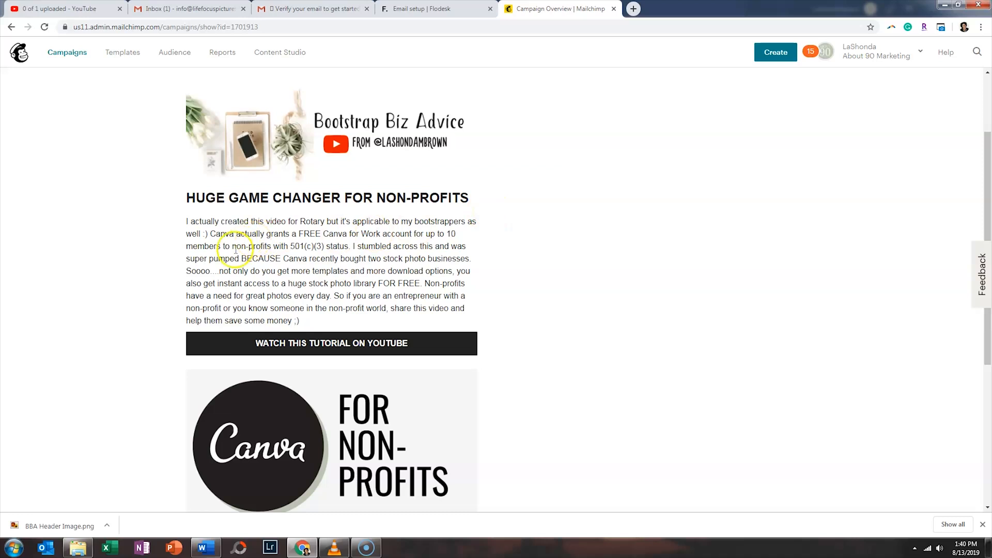
- Scroll the Mailchimp campaign preview, then switch to Flodesk's Email setup page
scroll(379, 296, down, 2)
scroll(379, 296, down, 1)
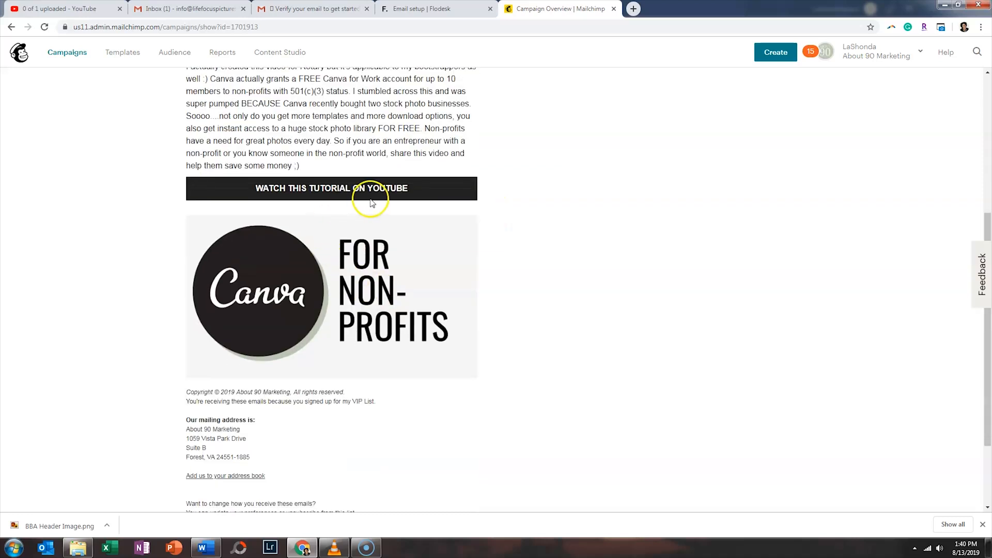
scroll(543, 328, up, 3)
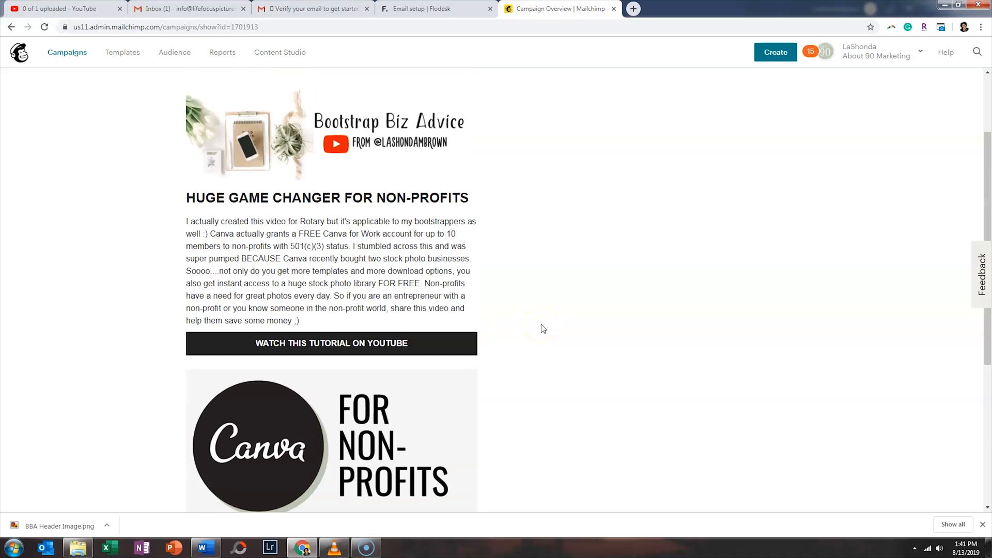
click(431, 10)
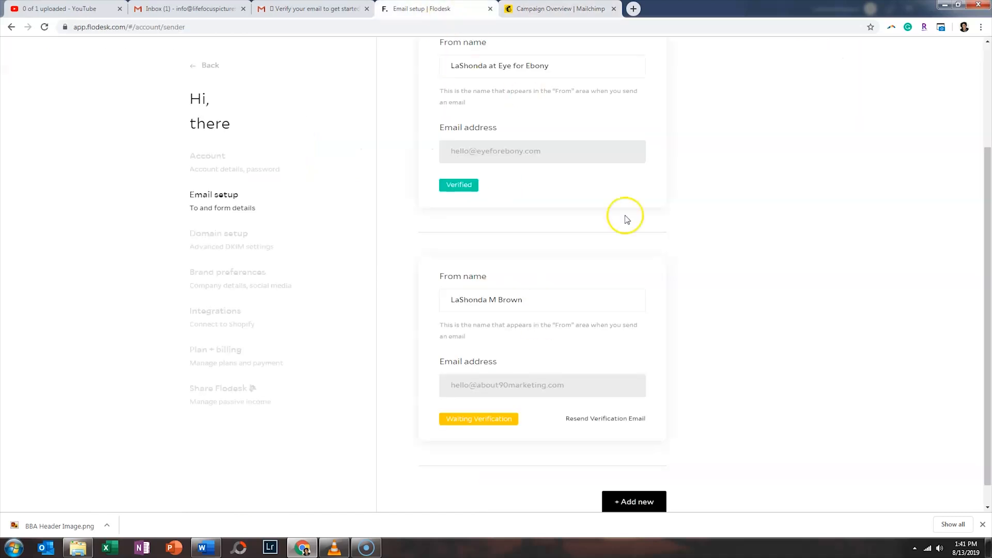
- Open the Flodesk verification email and verify the second sending address
scroll(722, 272, up, 1)
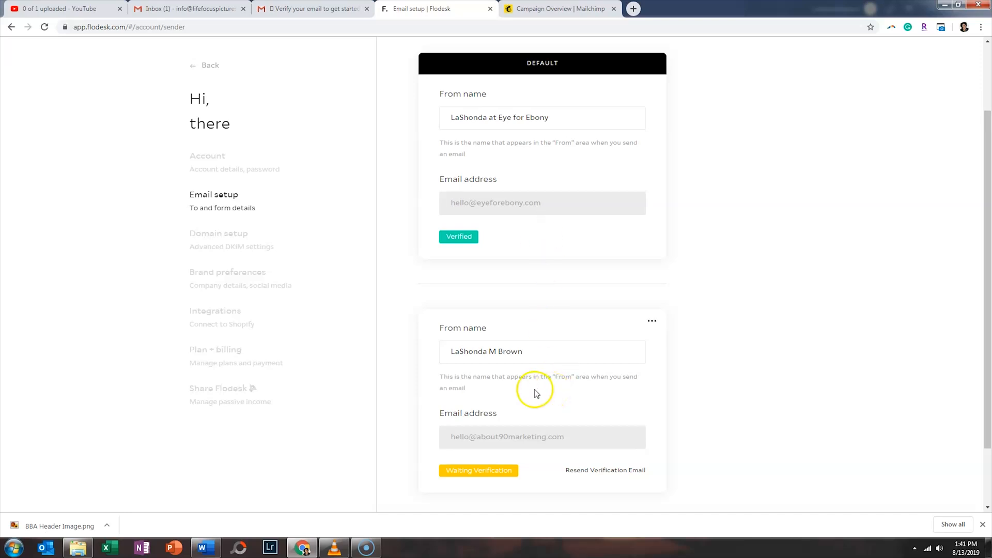
scroll(507, 374, down, 2)
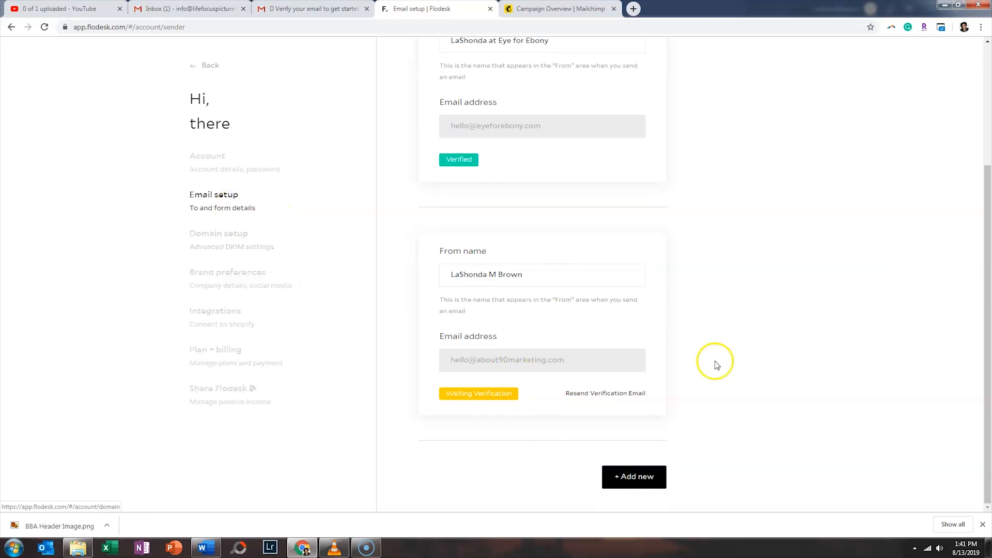
click(302, 9)
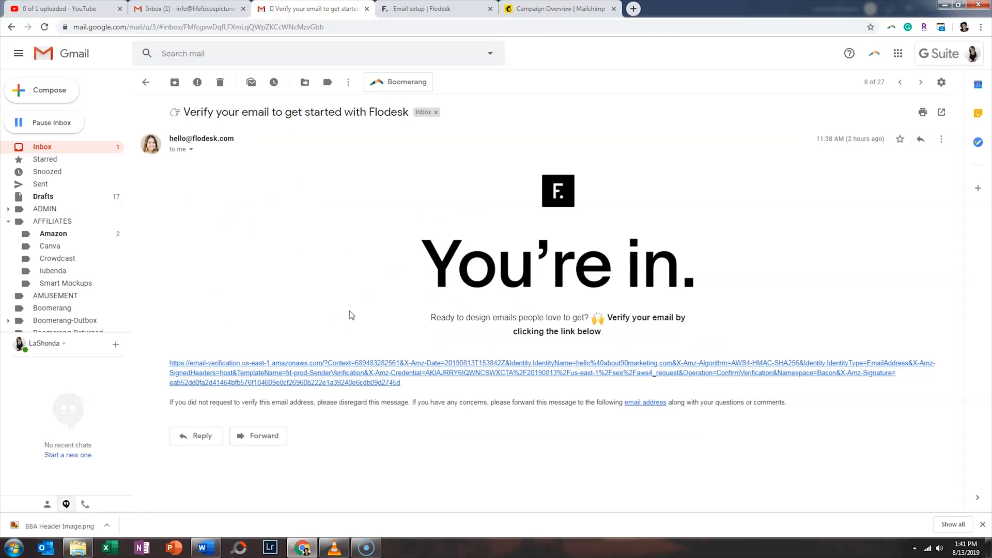
click(334, 381)
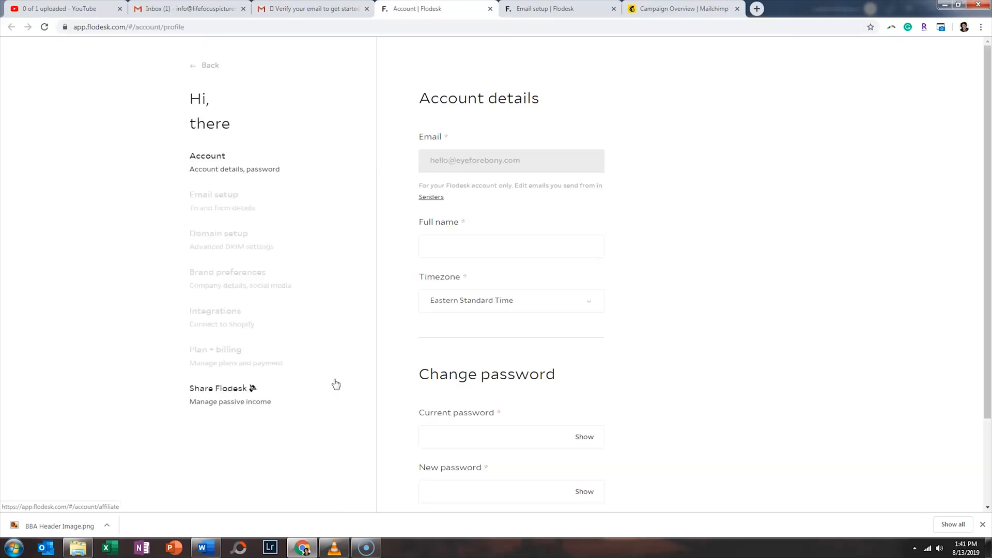
- Confirm the second sender shows Verified in Email setup, then return to the emails list
click(244, 215)
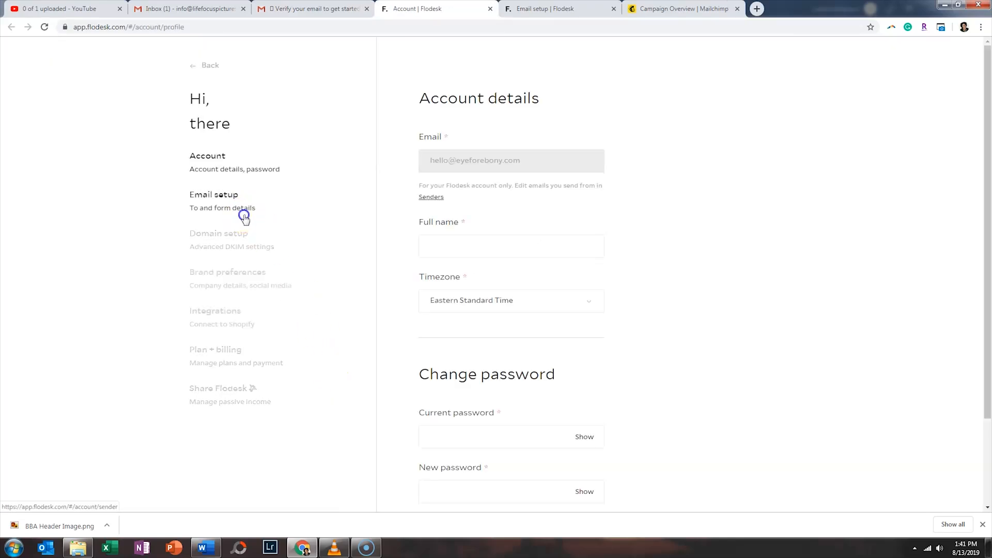
scroll(343, 250, down, 3)
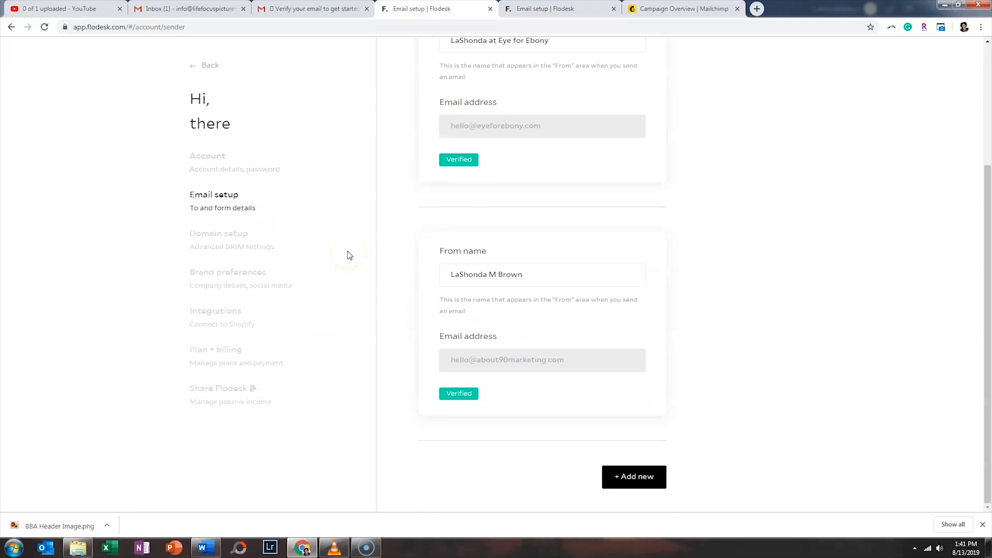
scroll(349, 255, up, 2)
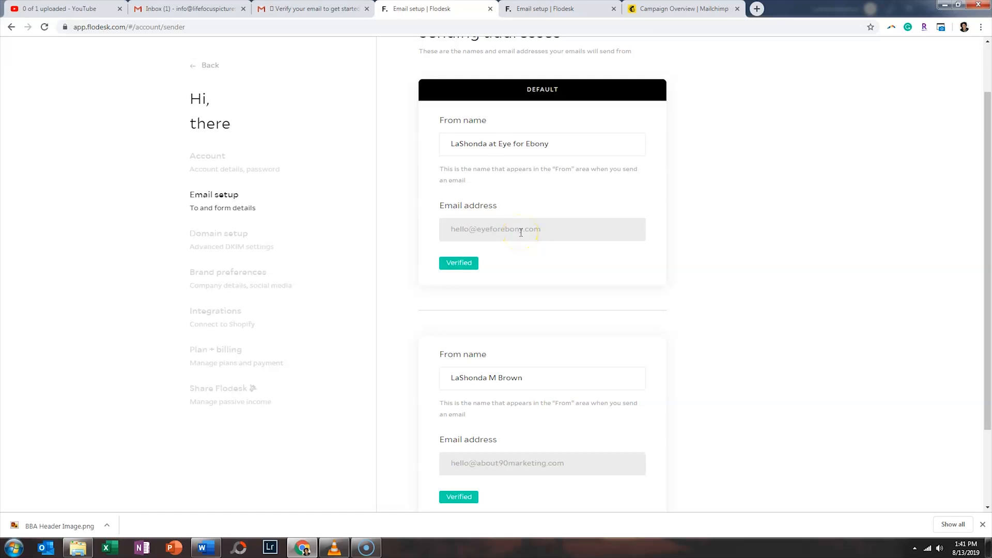
scroll(396, 358, down, 2)
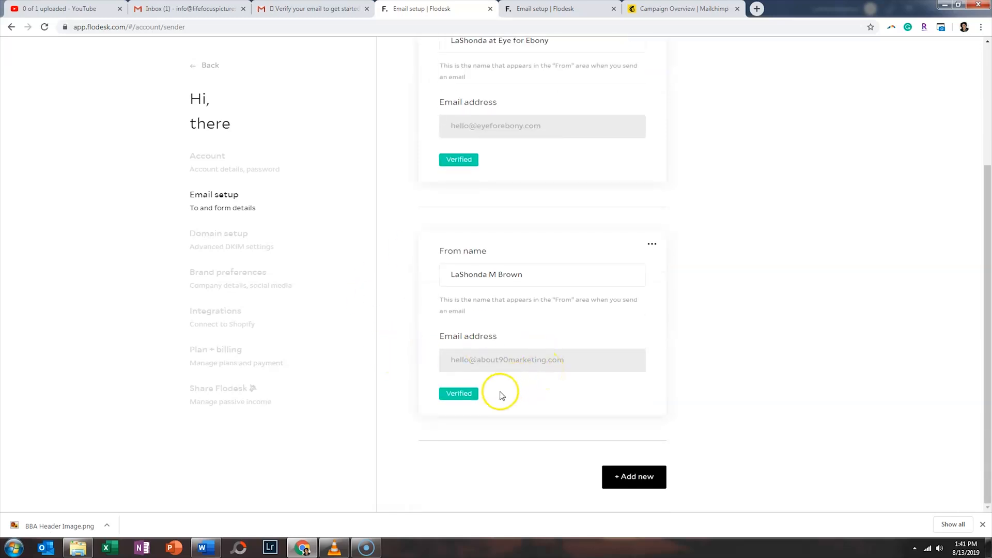
scroll(488, 348, up, 3)
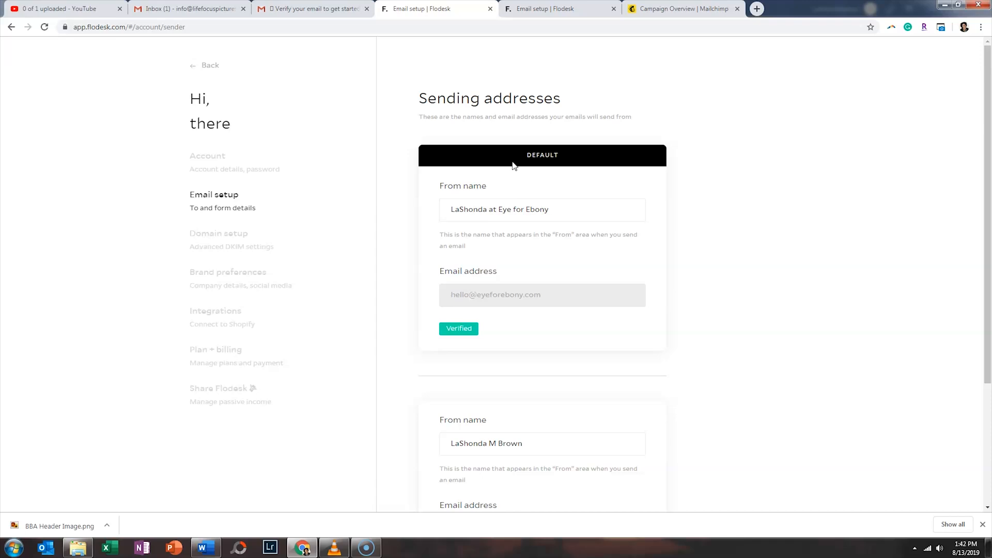
click(196, 66)
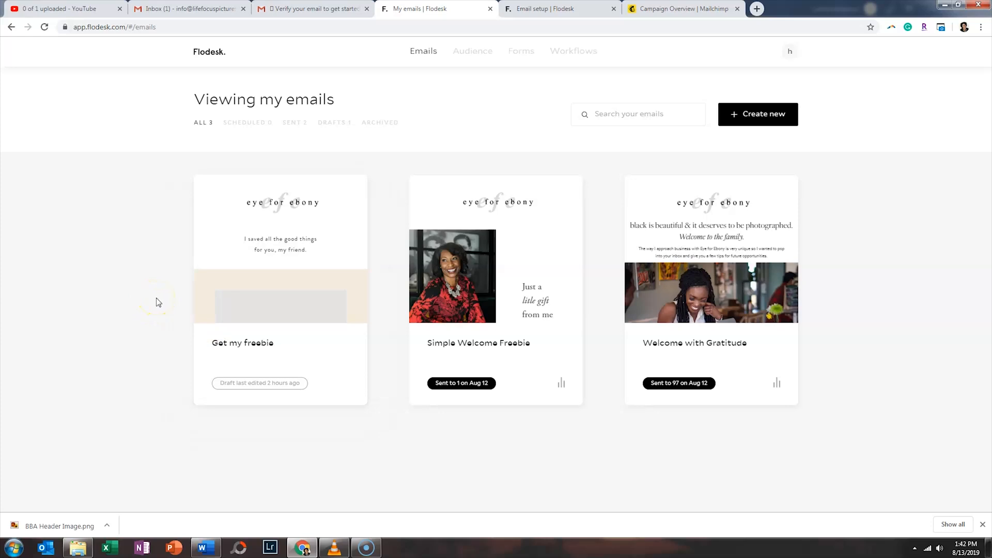
- Delete the 'Get my freebie' draft, confirming with Yes, and choose Create new
mouse_move(268, 279)
click(344, 190)
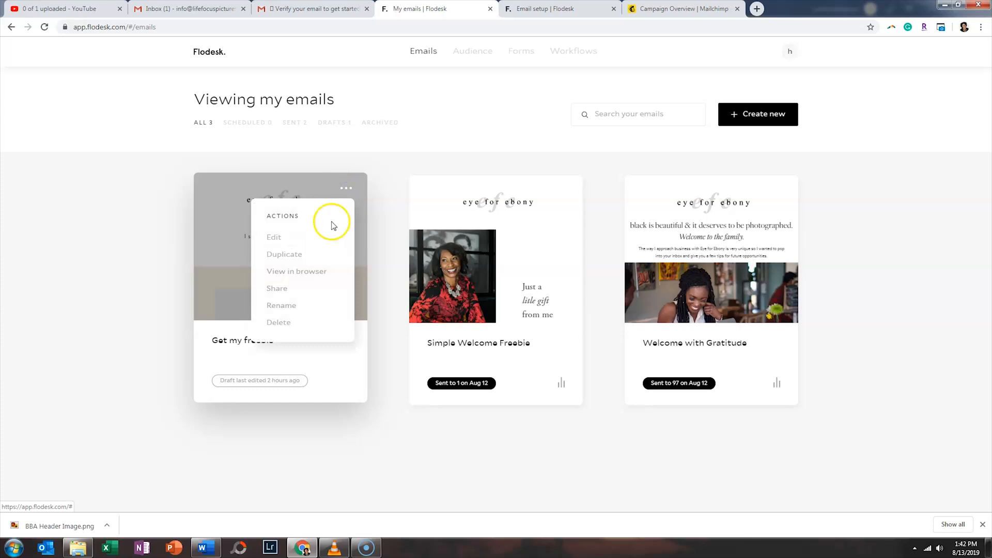
click(282, 321)
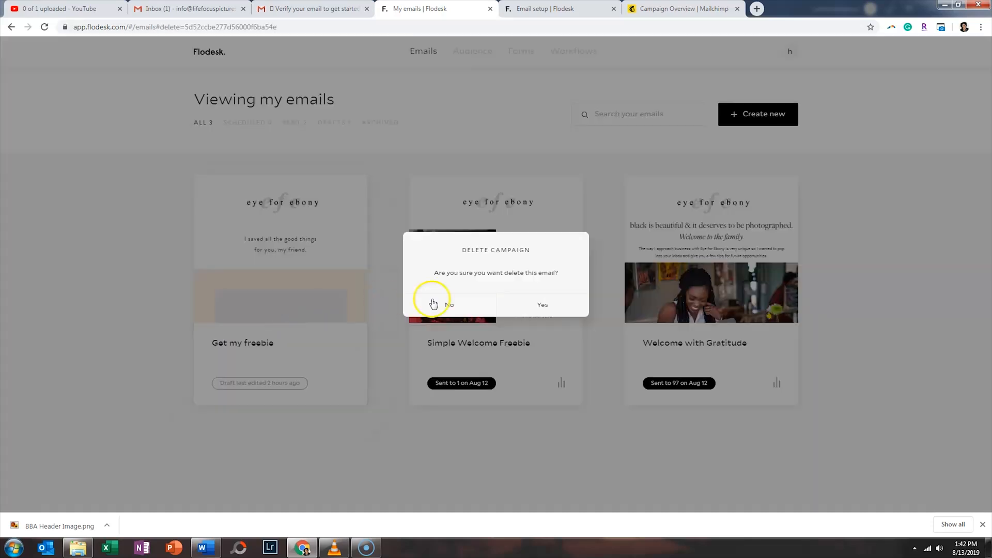
click(525, 305)
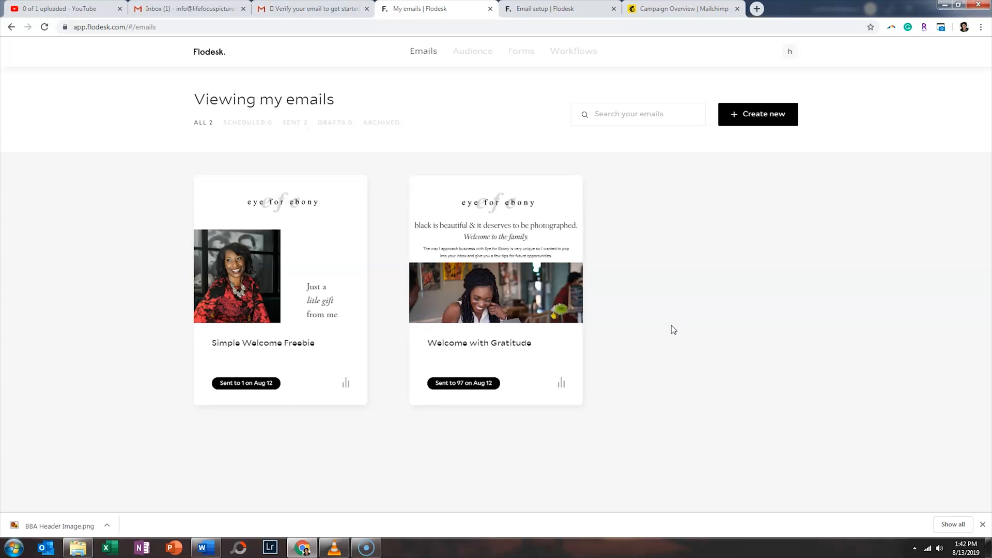
click(782, 121)
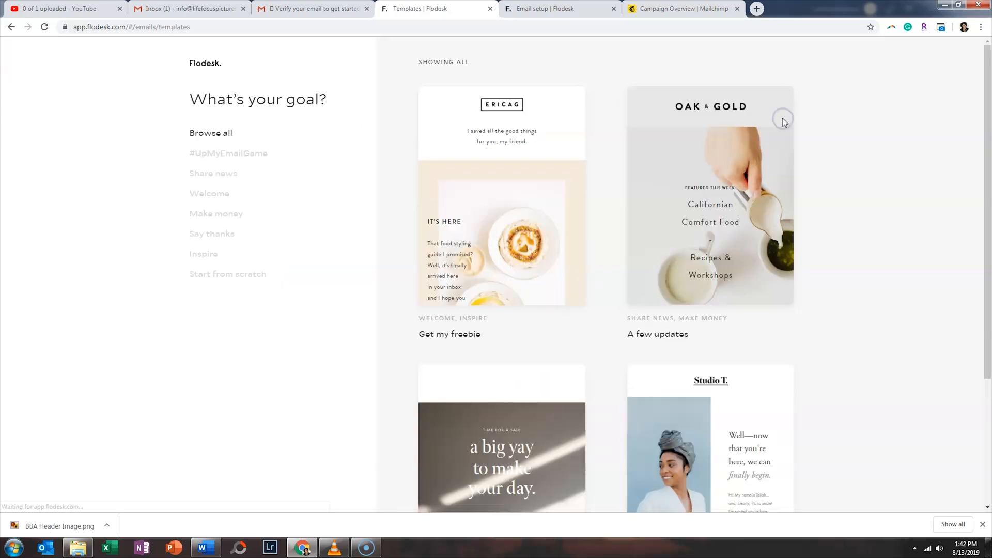
- Scroll the template gallery down to Storyteller's Newsletter and view its details
scroll(838, 160, down, 3)
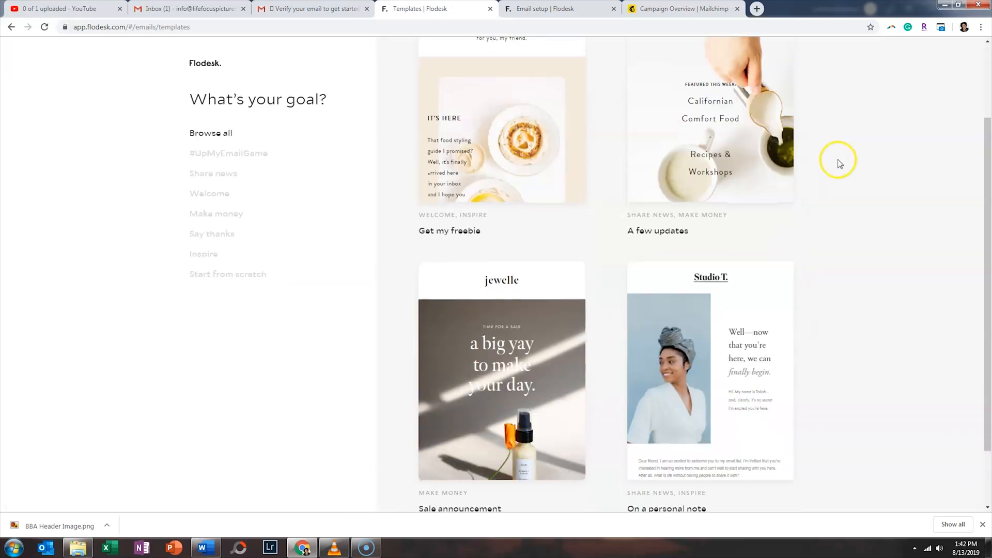
scroll(840, 160, down, 15)
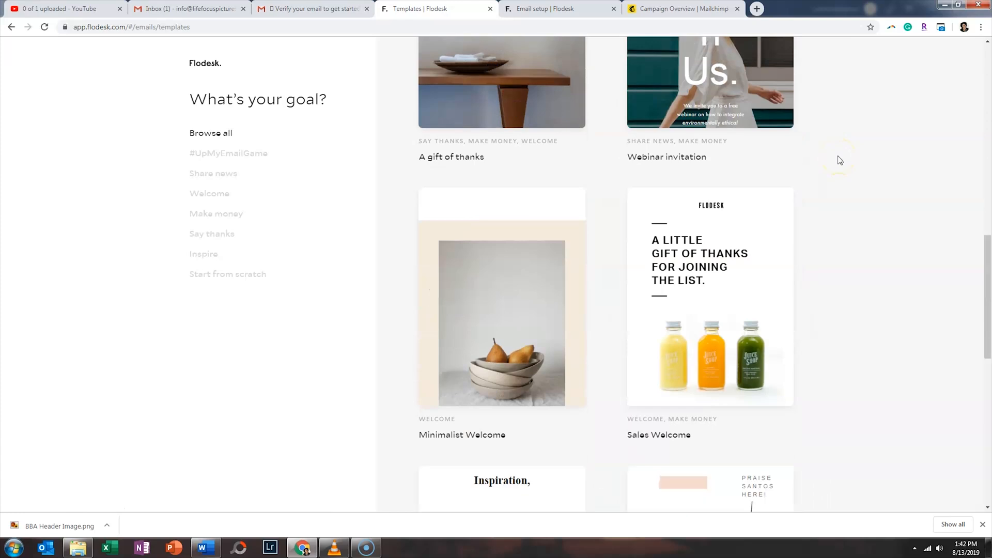
scroll(840, 161, down, 7)
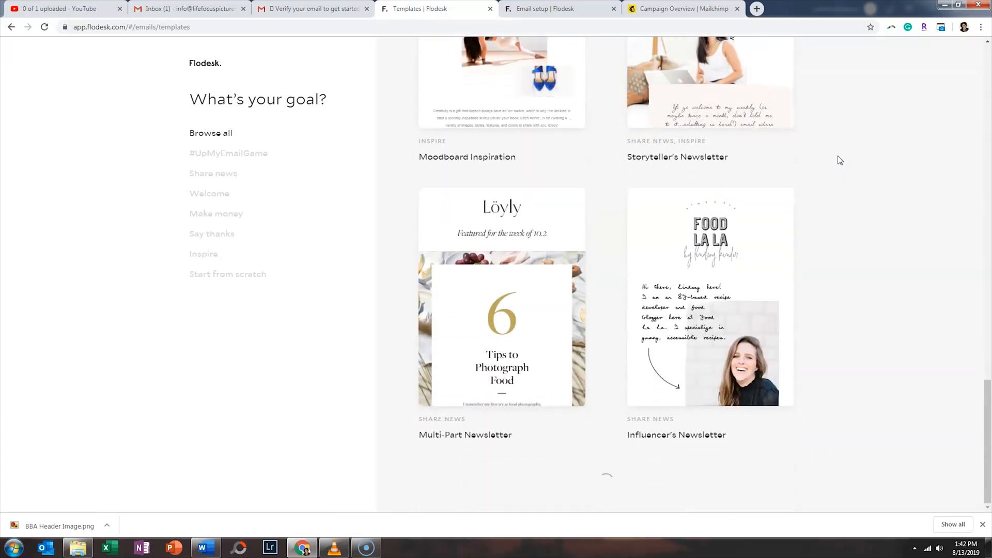
scroll(840, 158, down, 8)
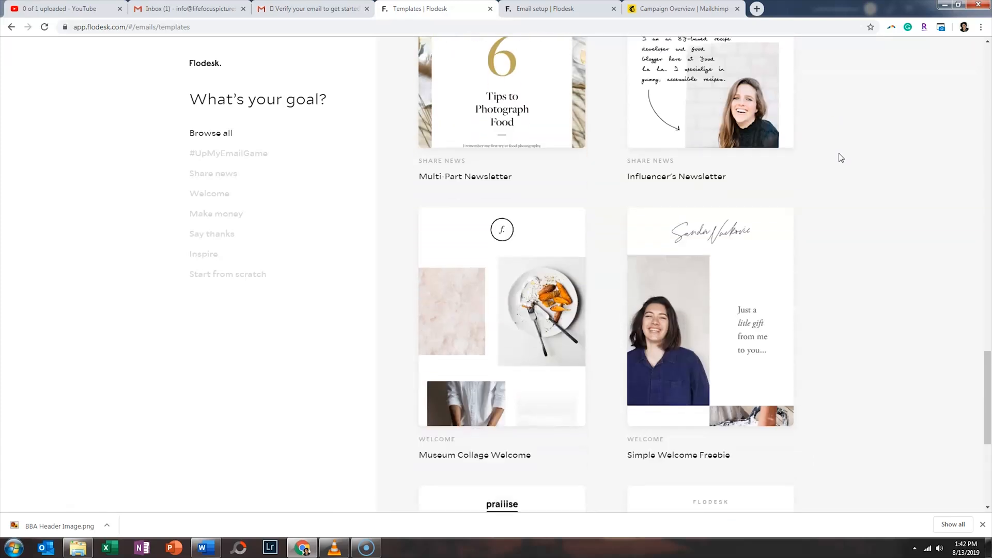
scroll(841, 155, down, 6)
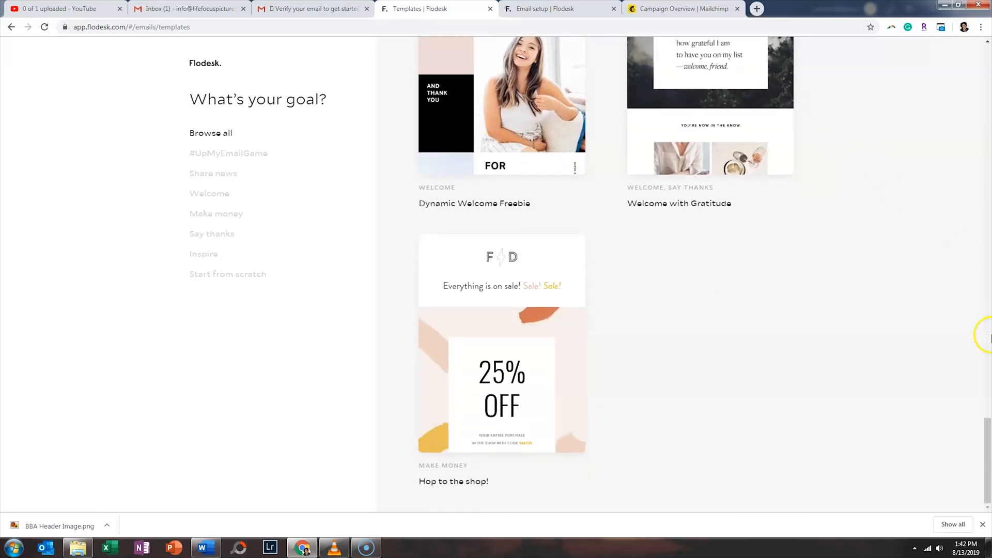
drag(985, 450, 989, 254)
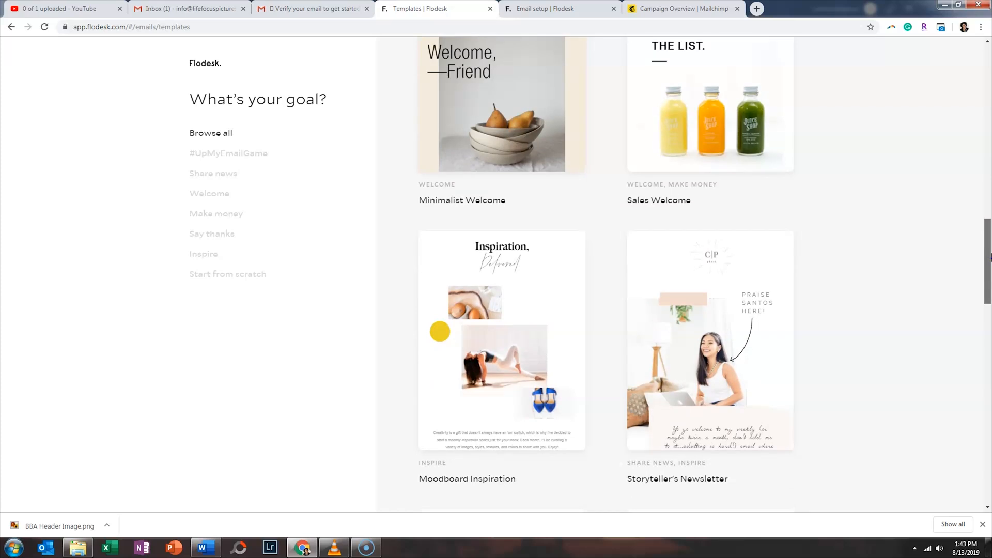
drag(990, 256, 981, 277)
mouse_move(759, 247)
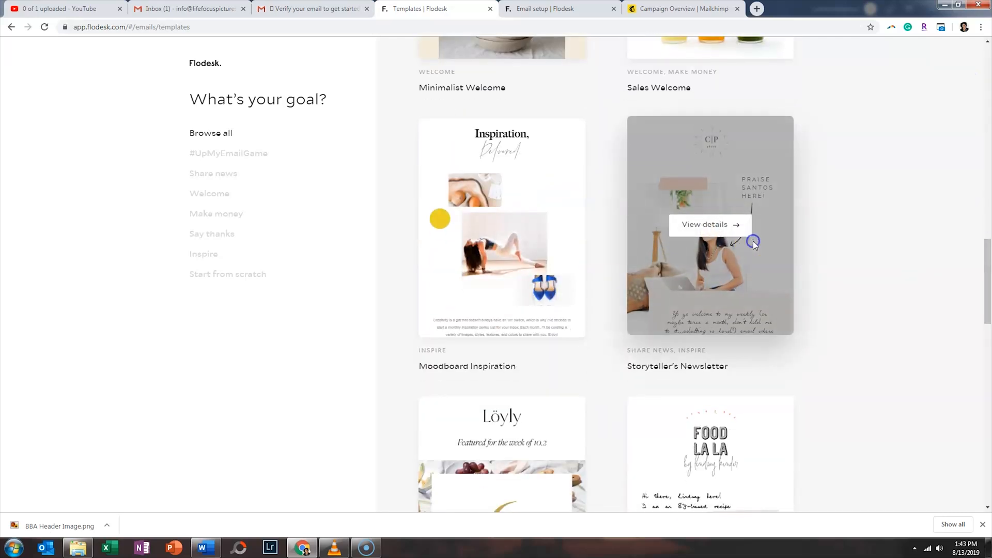
click(729, 226)
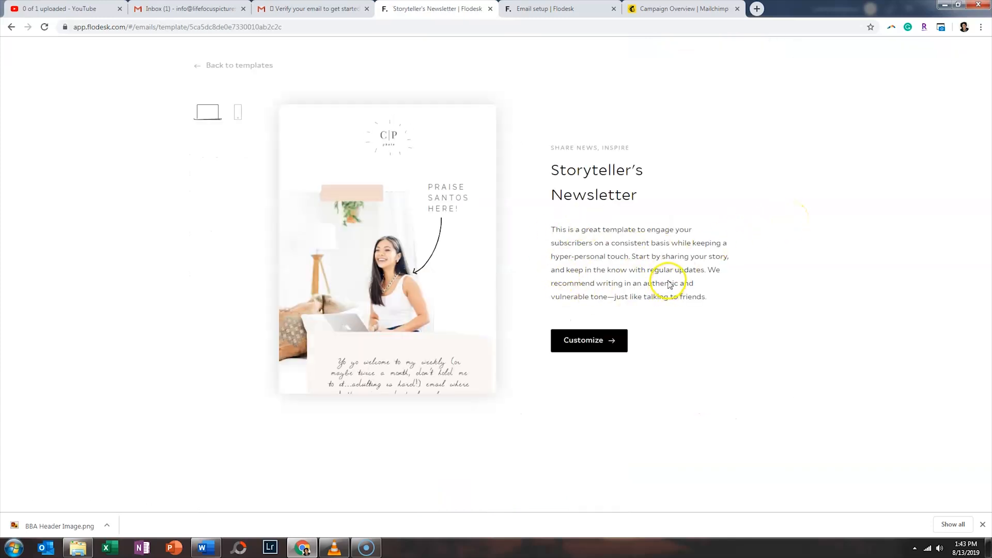
- Customize the Storyteller's Newsletter template and review its signature, social icons and address footer blocks
click(592, 341)
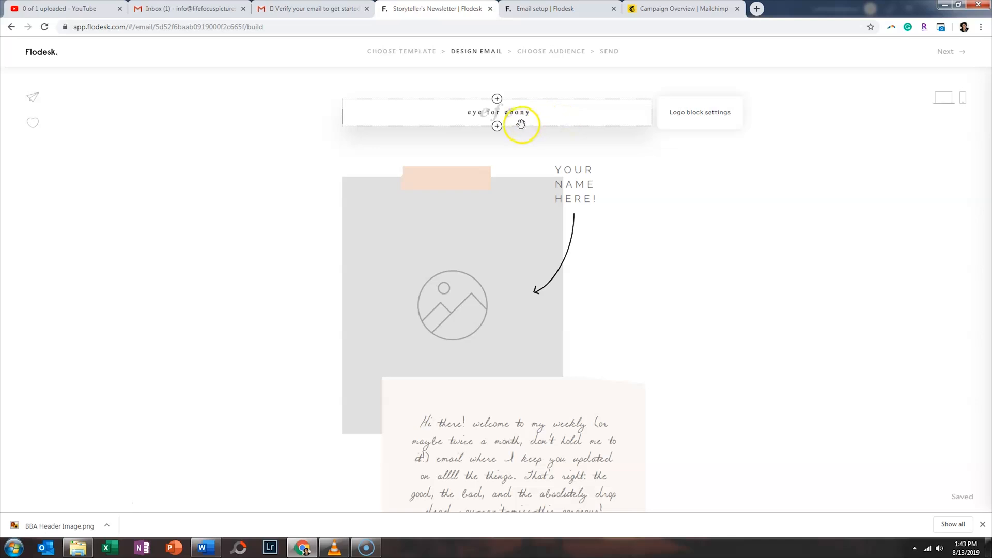
scroll(734, 281, down, 9)
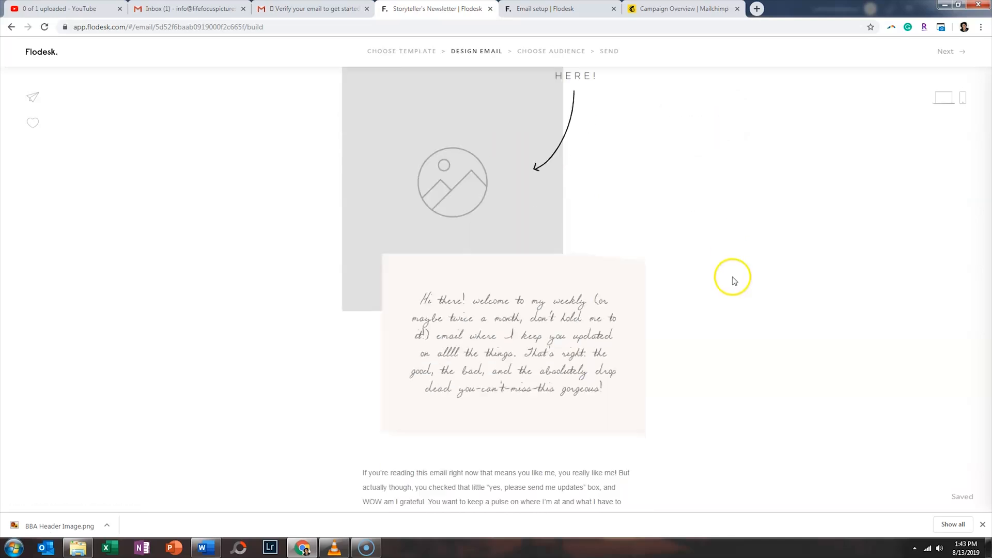
scroll(740, 261, down, 10)
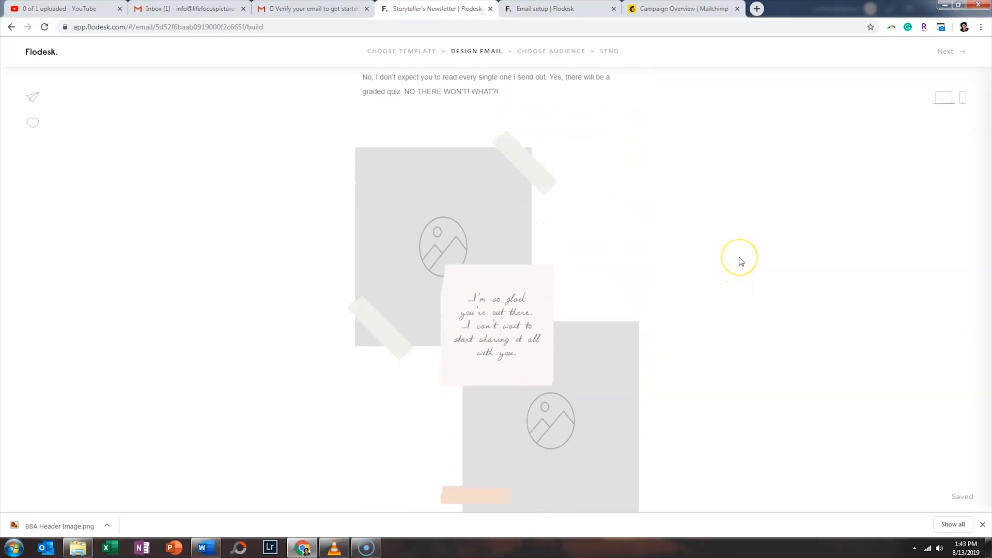
scroll(741, 262, down, 1)
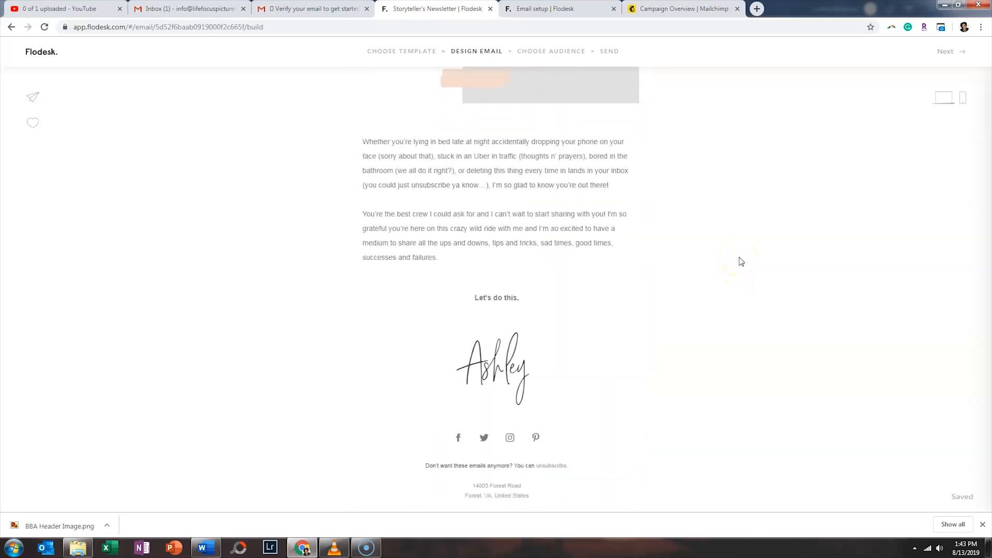
click(529, 397)
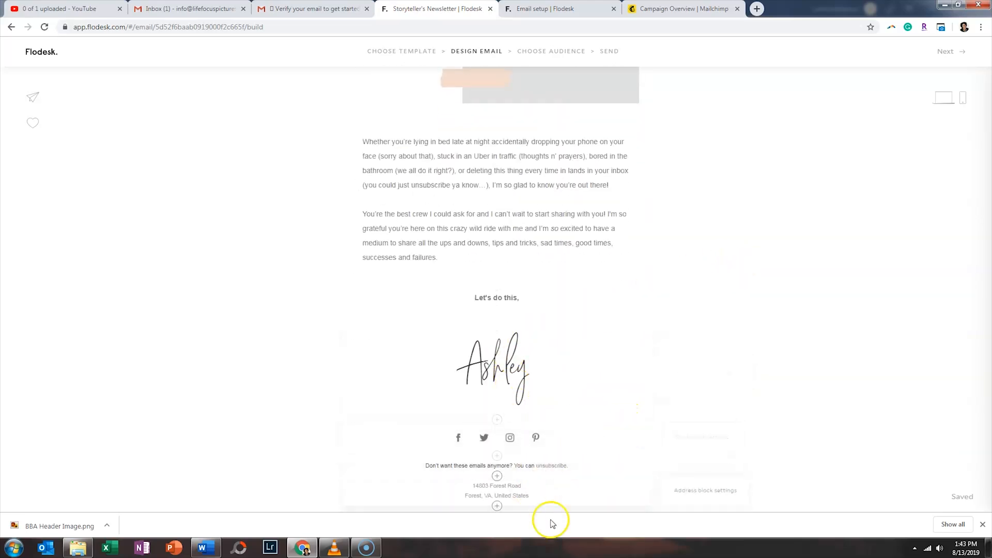
click(524, 440)
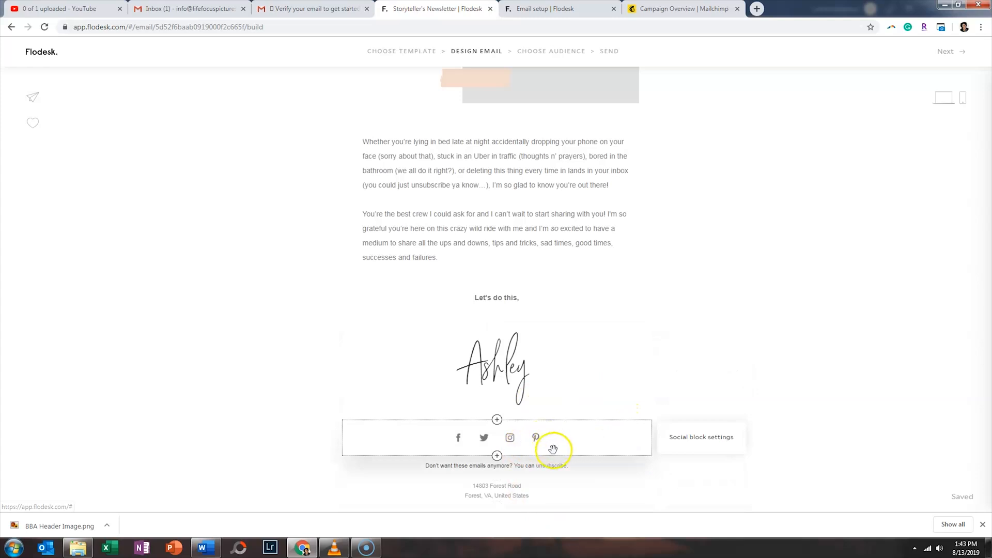
click(498, 490)
scroll(640, 455, up, 15)
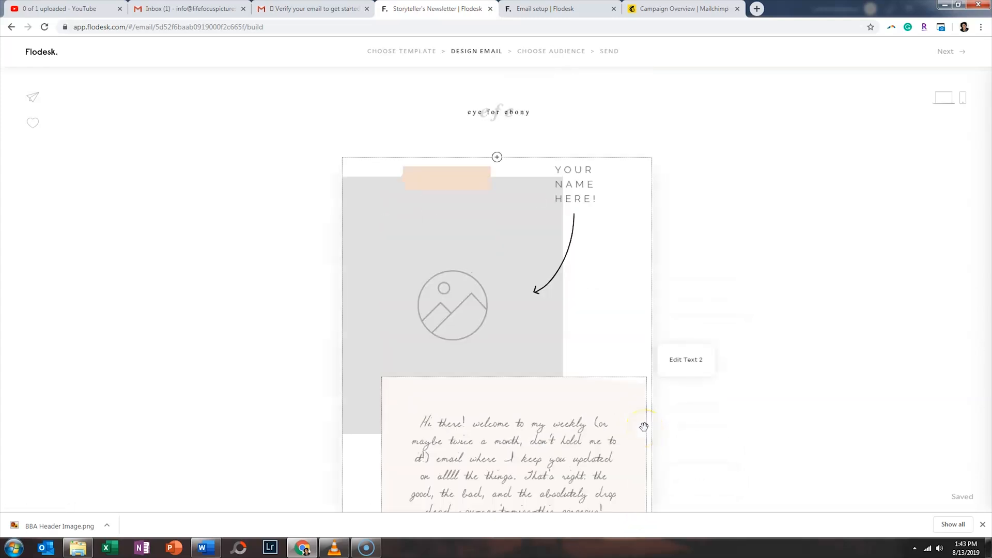
- Check the 'eye for ebony' logo's Manage my logo options, then delete the logo block
click(478, 111)
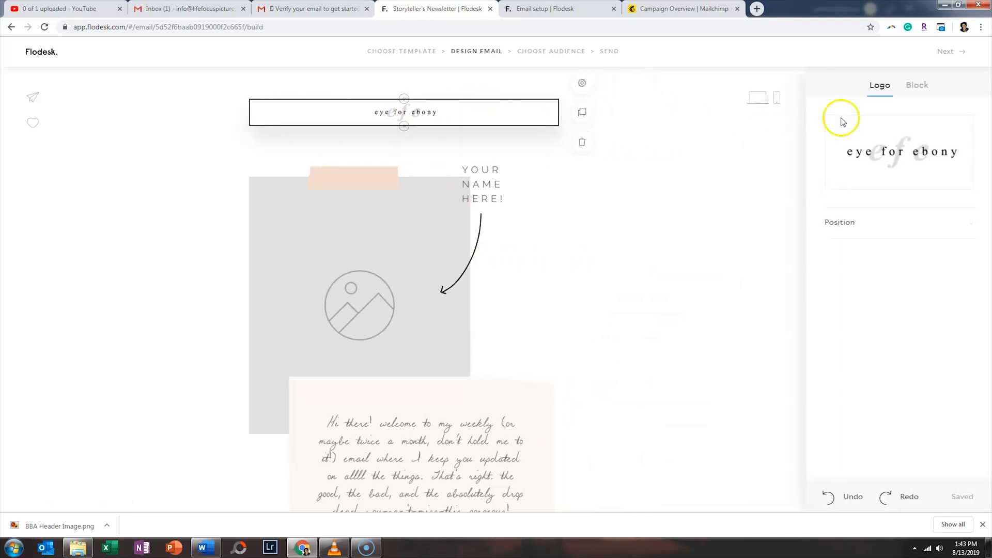
mouse_move(900, 166)
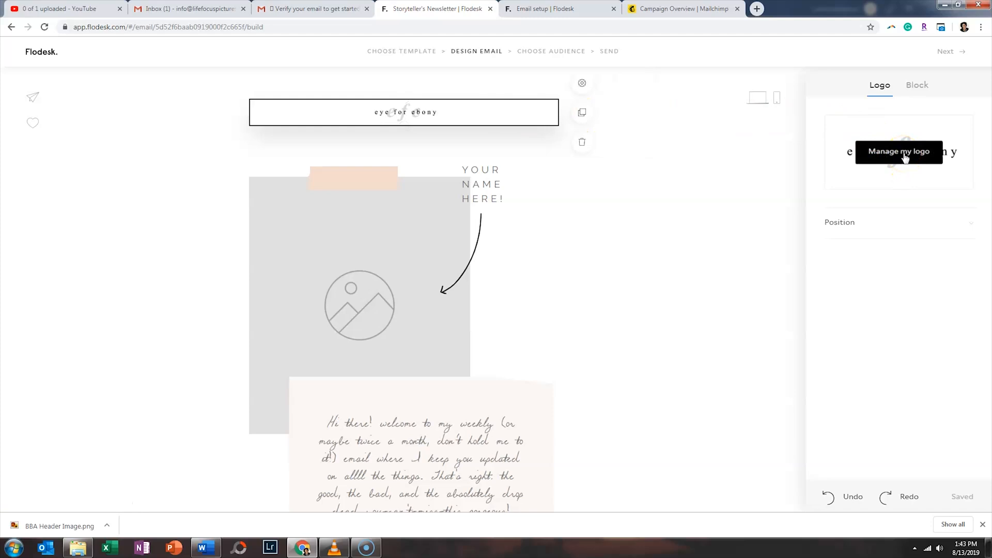
click(905, 157)
mouse_move(583, 226)
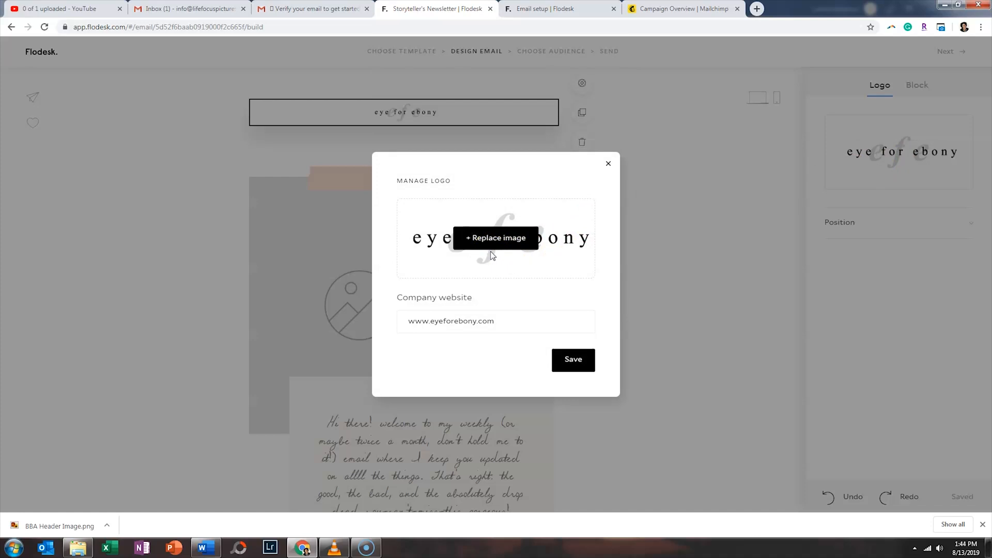
click(608, 162)
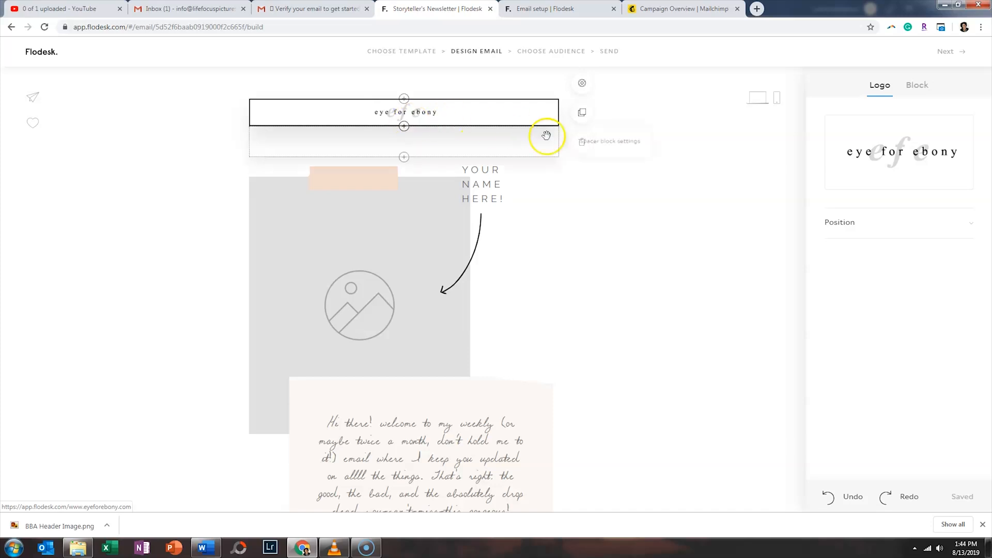
click(581, 147)
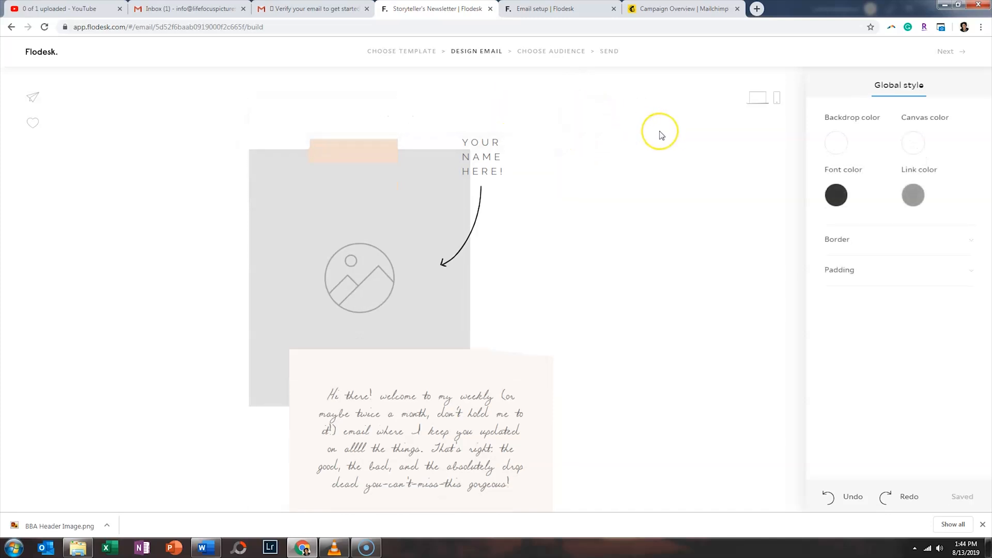
- Open the block picker from the plus button above the email header
click(405, 130)
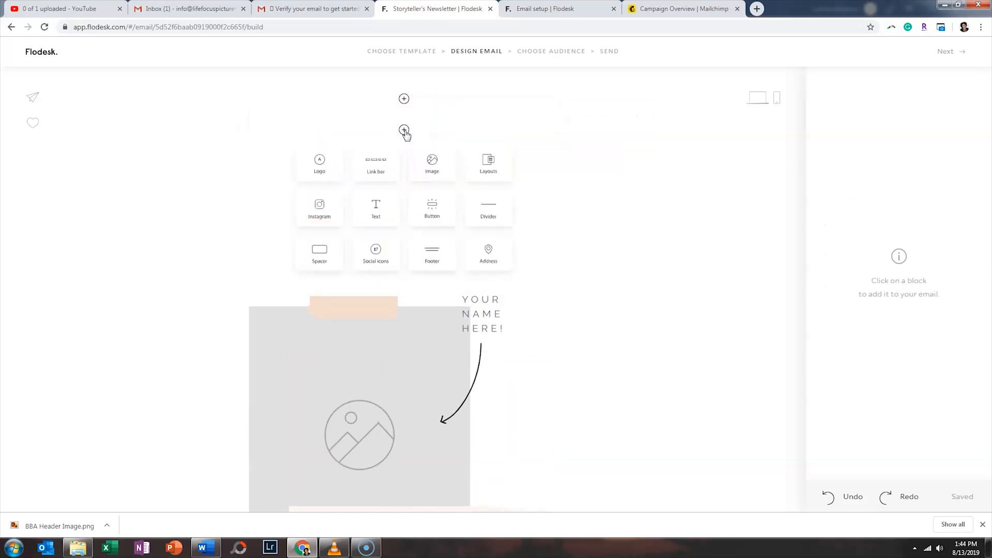
click(433, 158)
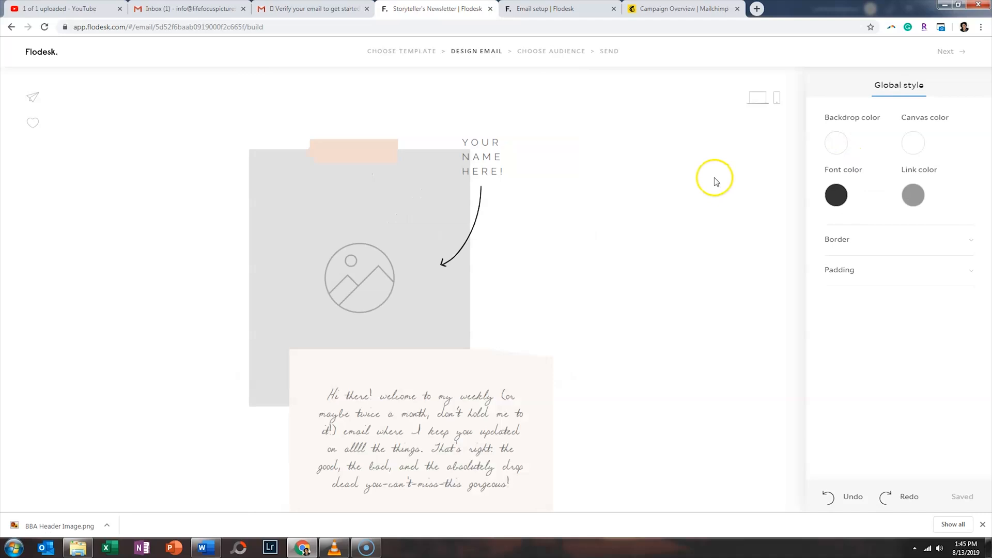
click(404, 130)
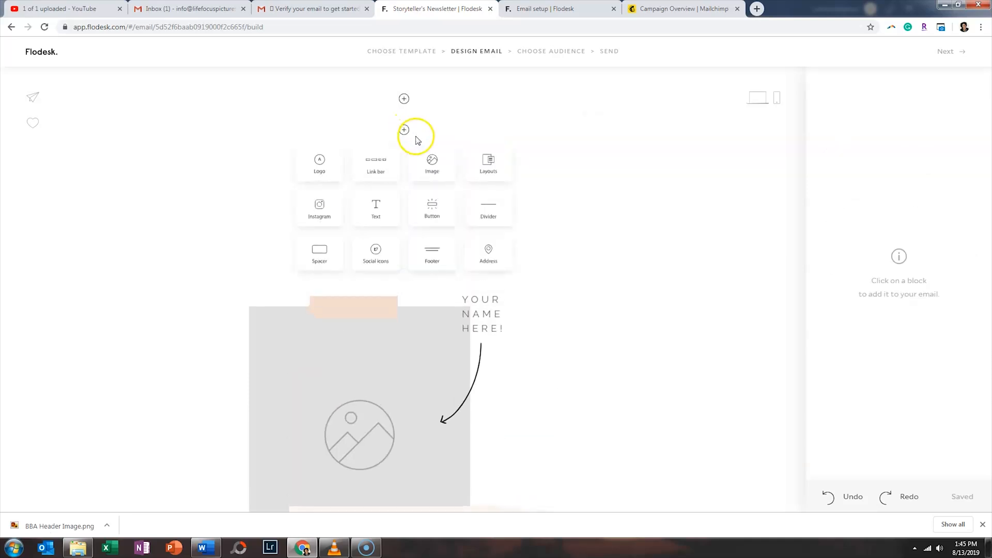
- Insert an image block at the top of the email and upload BBA Header Image.png from the Desktop
click(432, 165)
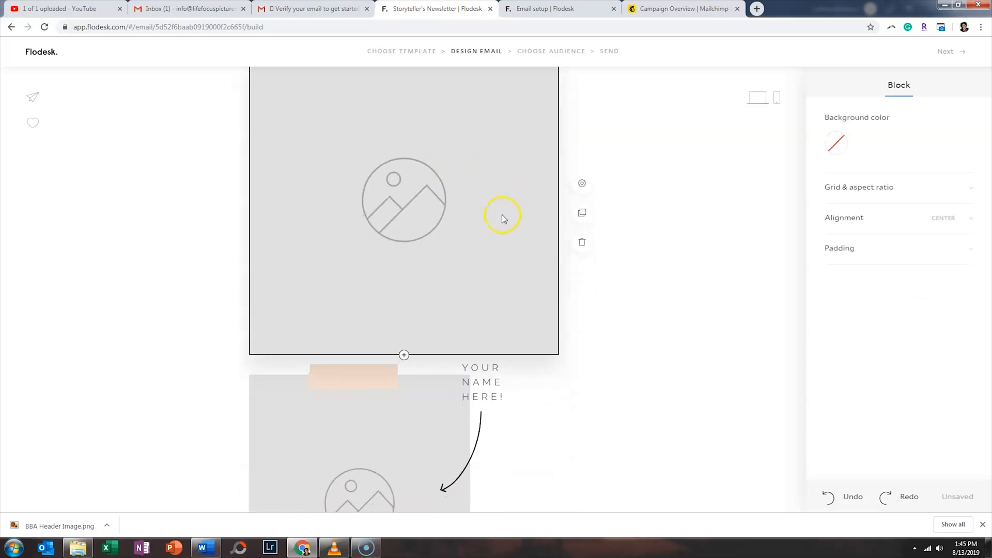
click(426, 201)
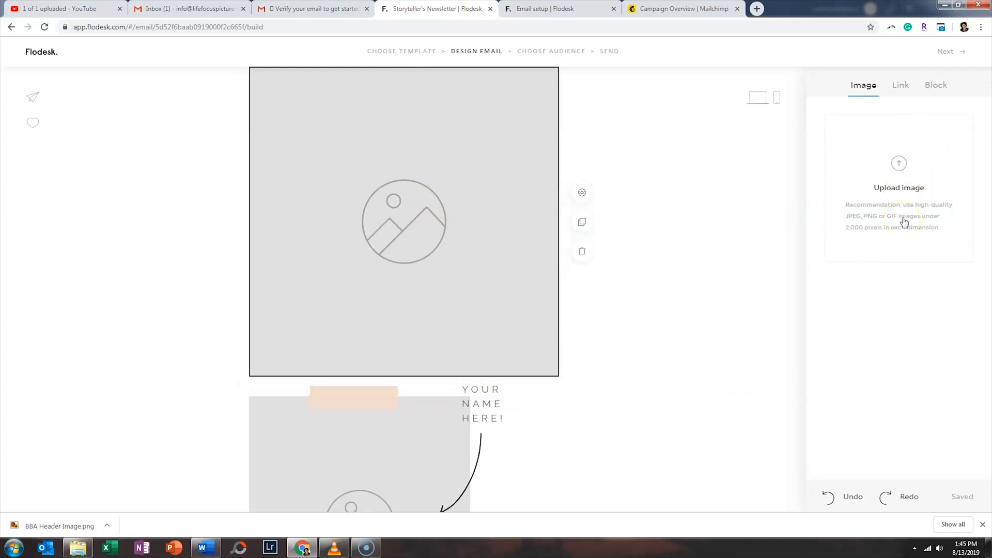
click(903, 92)
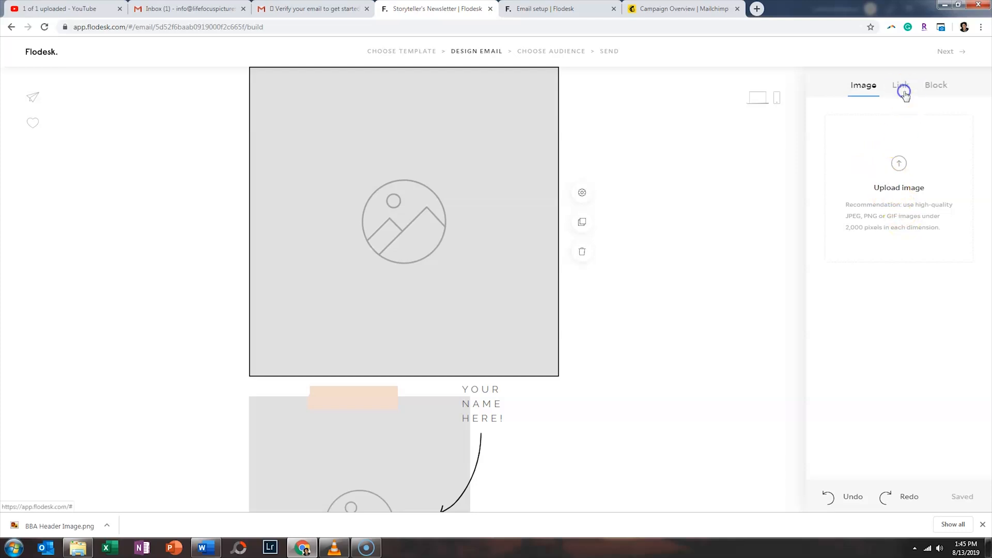
click(931, 84)
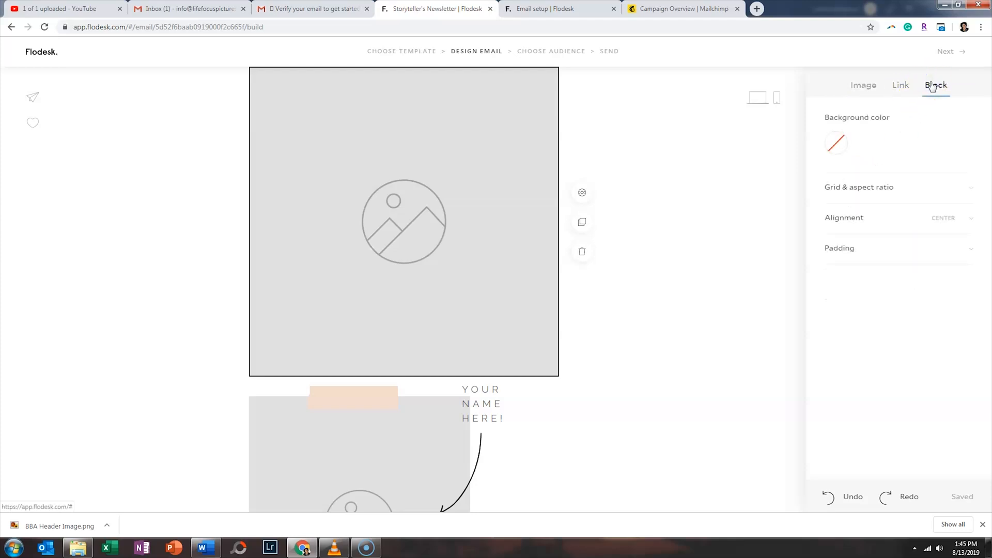
click(873, 86)
click(899, 177)
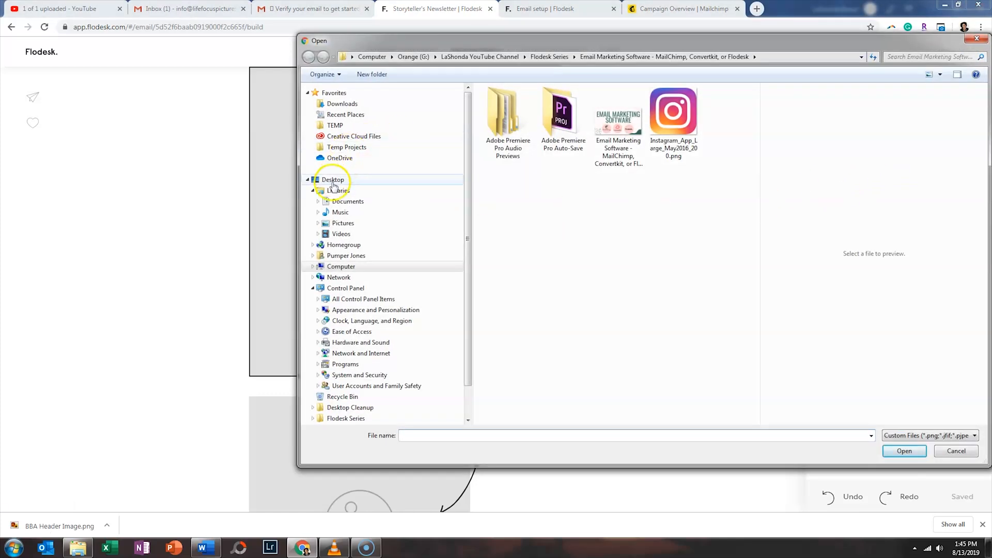
click(334, 181)
click(738, 202)
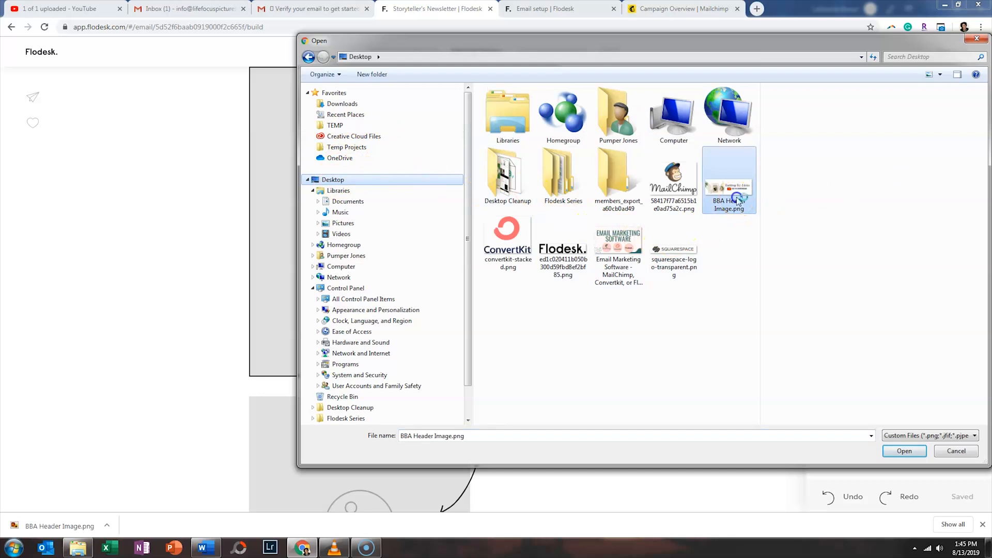
double_click(738, 202)
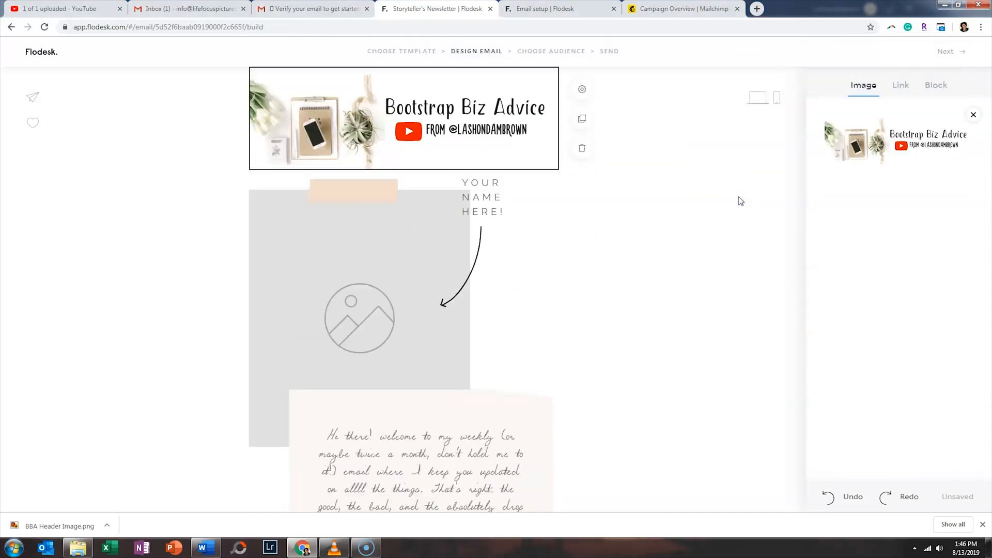
- Link the header image to bit.ly/bbasubscribe
click(900, 85)
click(881, 211)
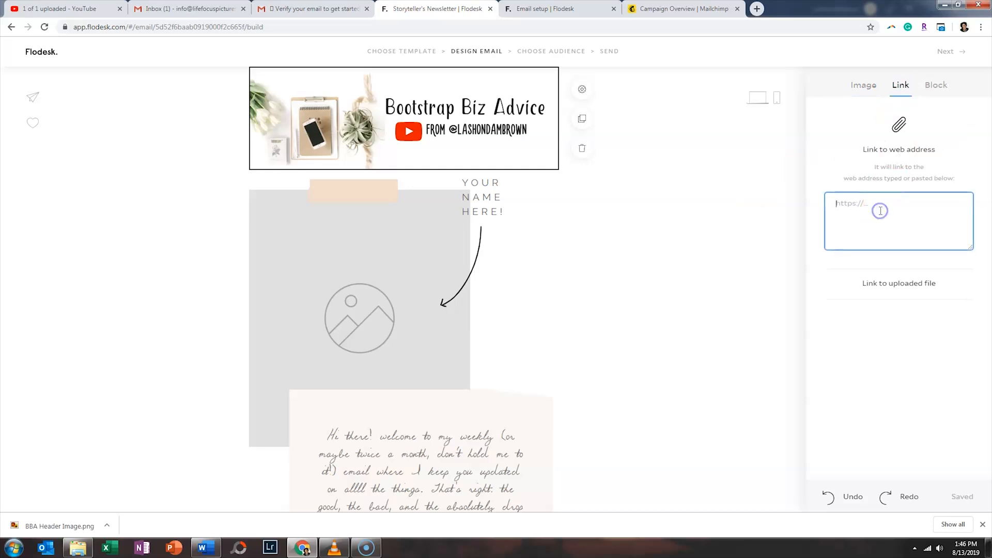
text(bit.ly/bbasubscribe)
- Delete the taped-photo collage block with the 'I'm so glad you're out there' note
click(776, 237)
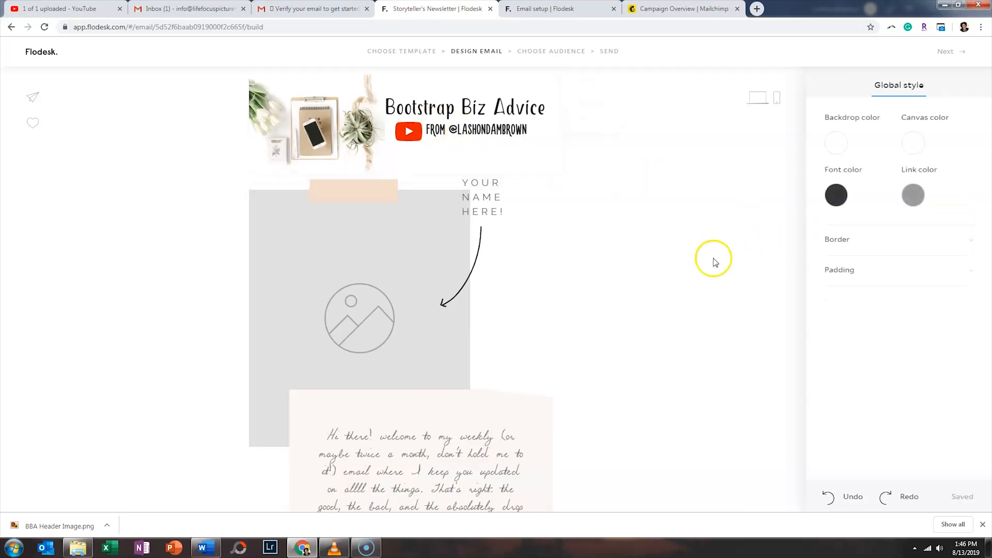
scroll(675, 238, down, 1)
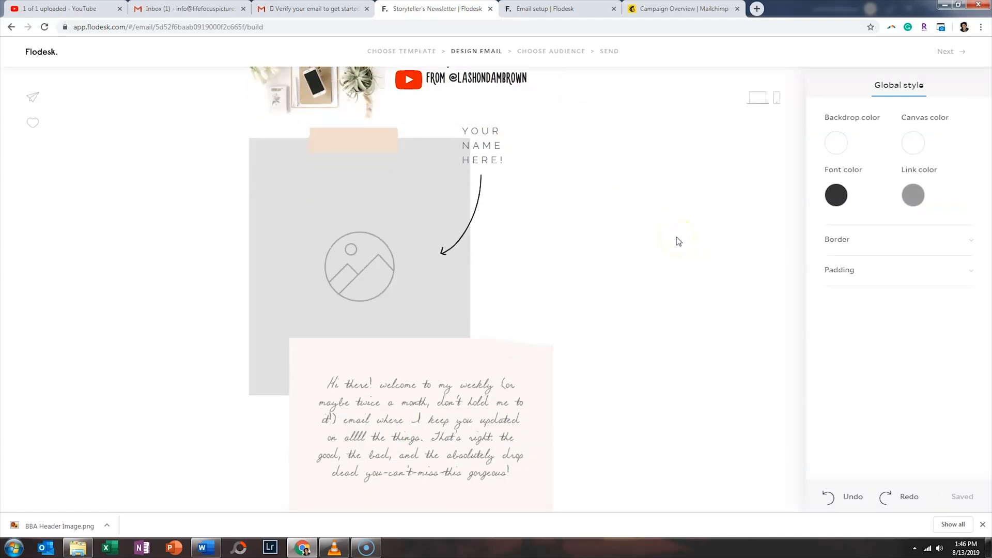
scroll(676, 237, up, 2)
scroll(483, 231, down, 2)
mouse_move(377, 214)
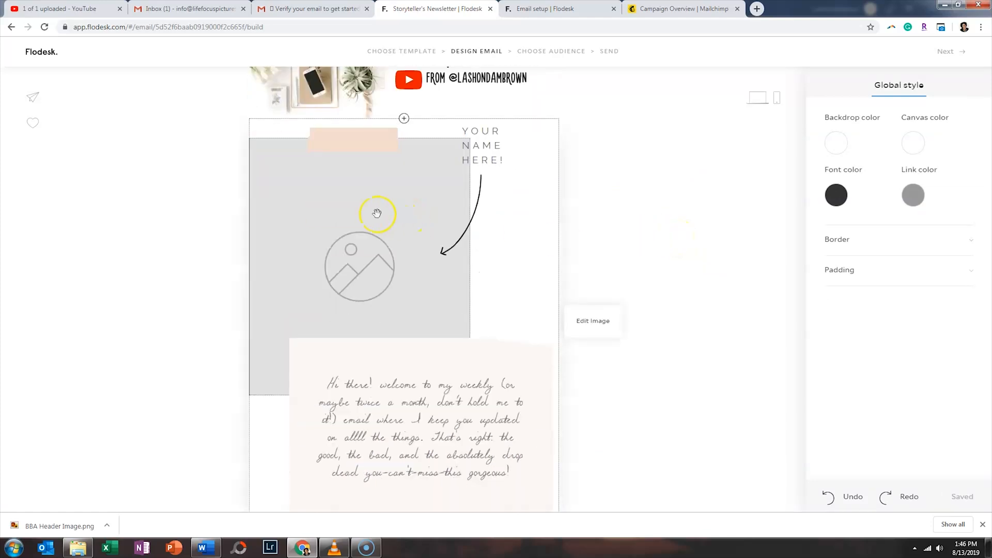
scroll(624, 235, down, 3)
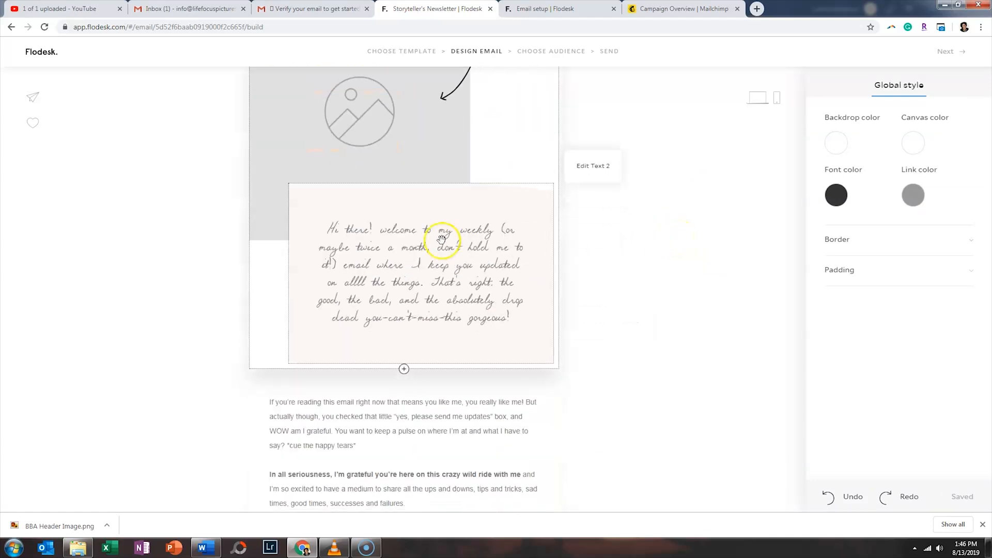
scroll(441, 240, down, 2)
scroll(442, 239, down, 10)
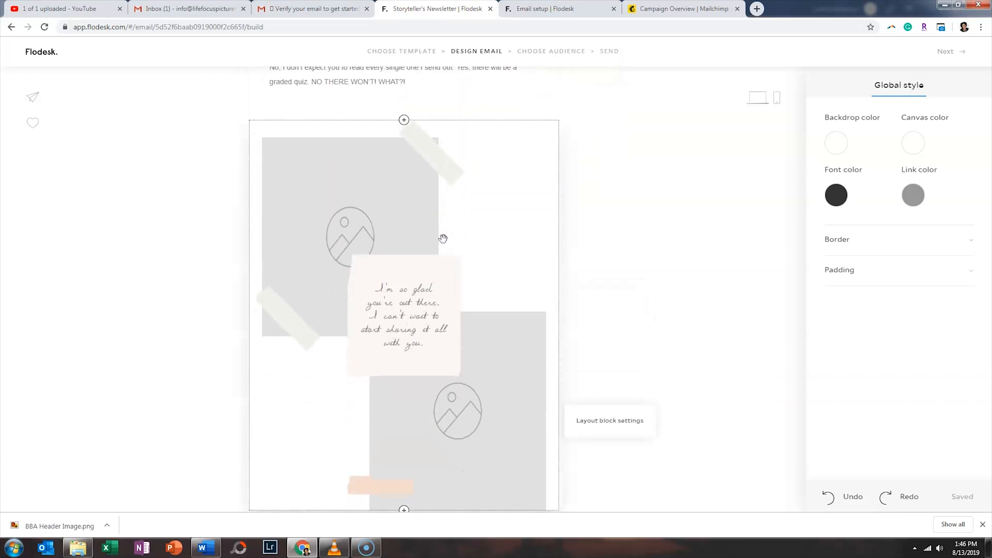
scroll(443, 243, up, 2)
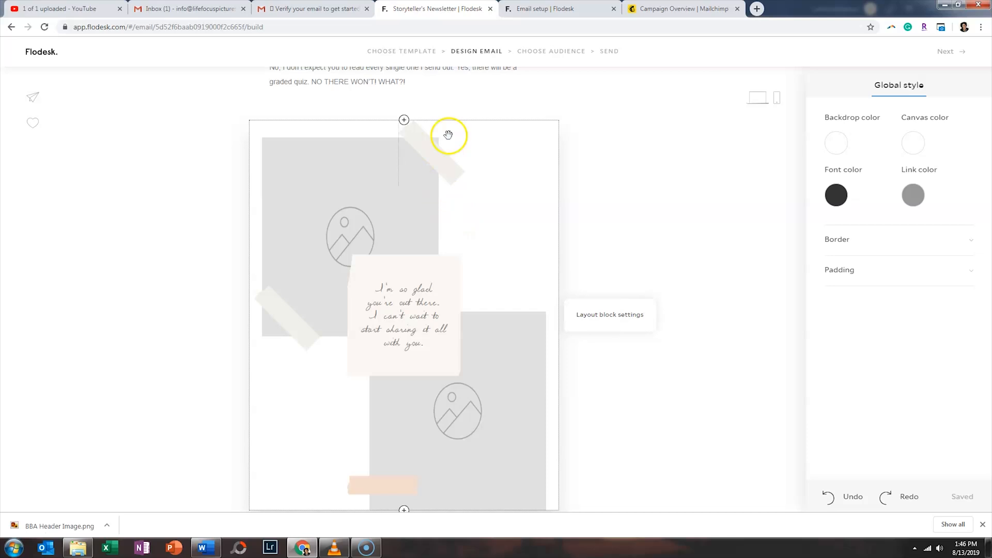
scroll(449, 135, down, 7)
scroll(474, 149, up, 8)
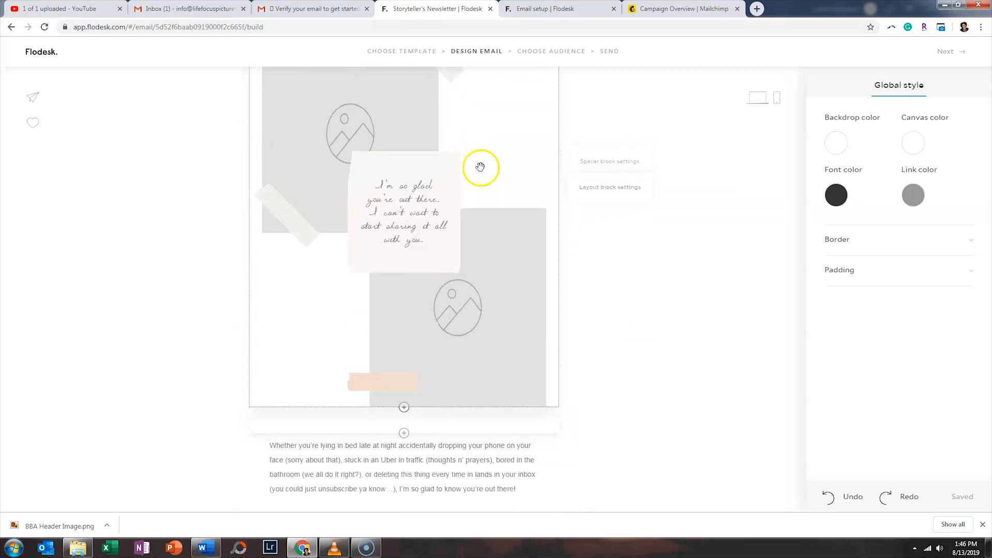
click(484, 242)
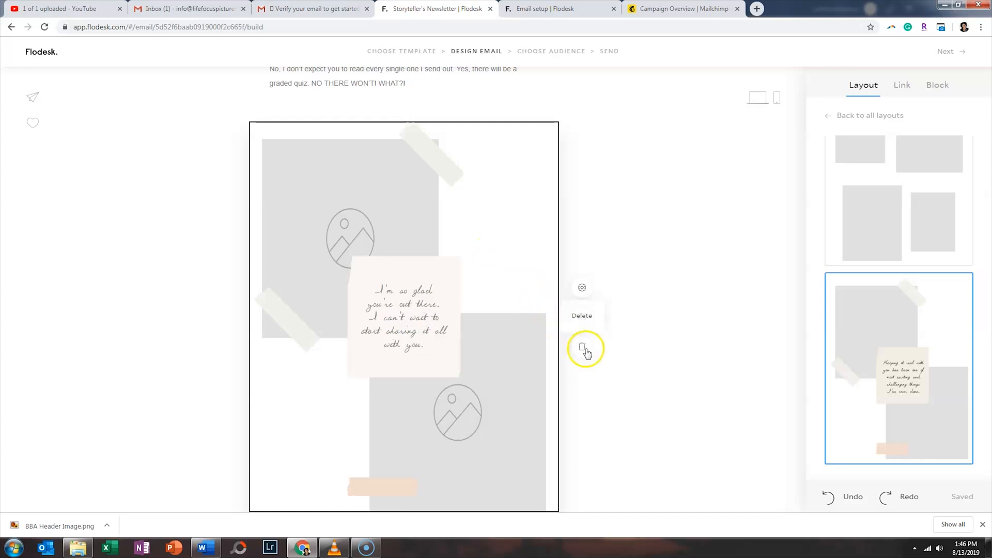
click(584, 350)
scroll(602, 339, up, 8)
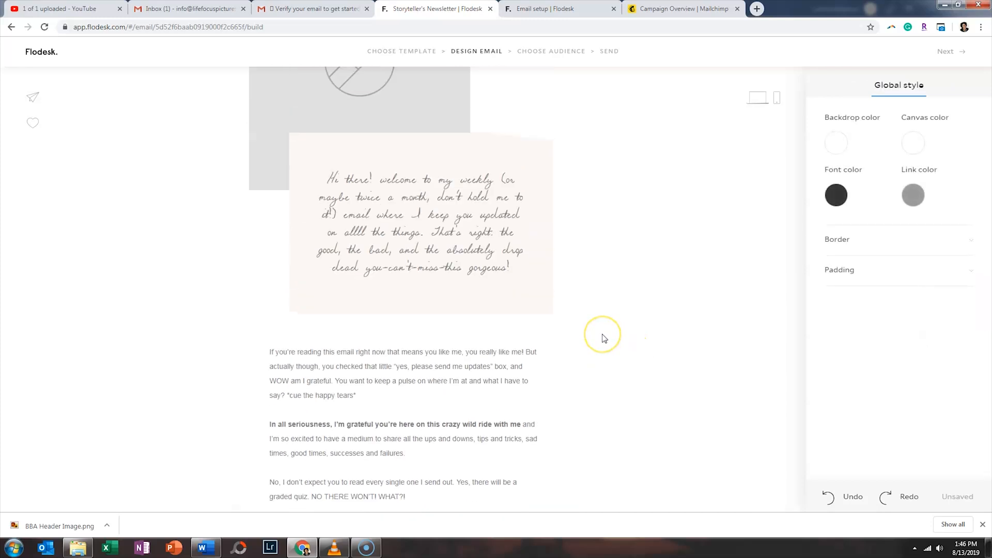
scroll(603, 338, down, 5)
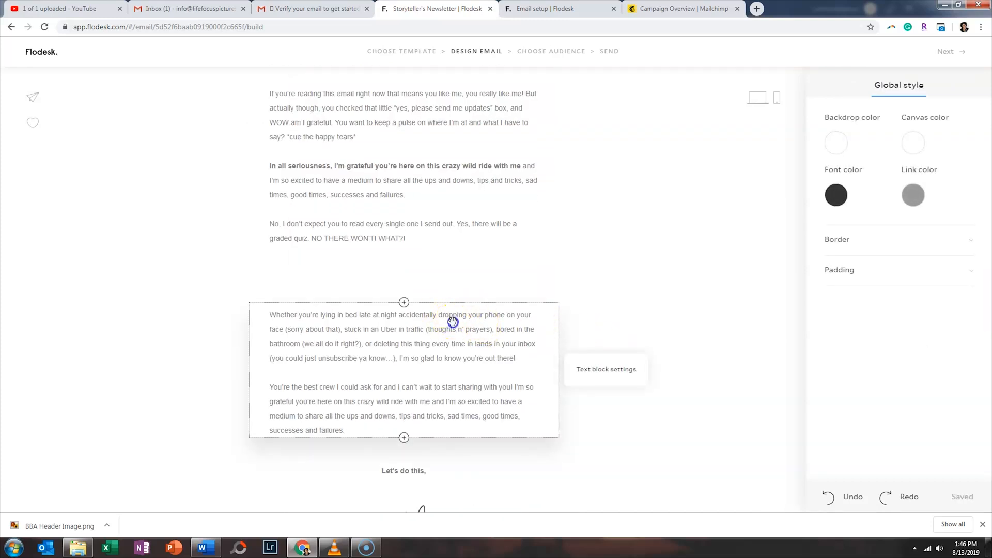
- Delete the 'Whether you're lying in bed' paragraph and the three empty spacer blocks
click(529, 341)
click(580, 402)
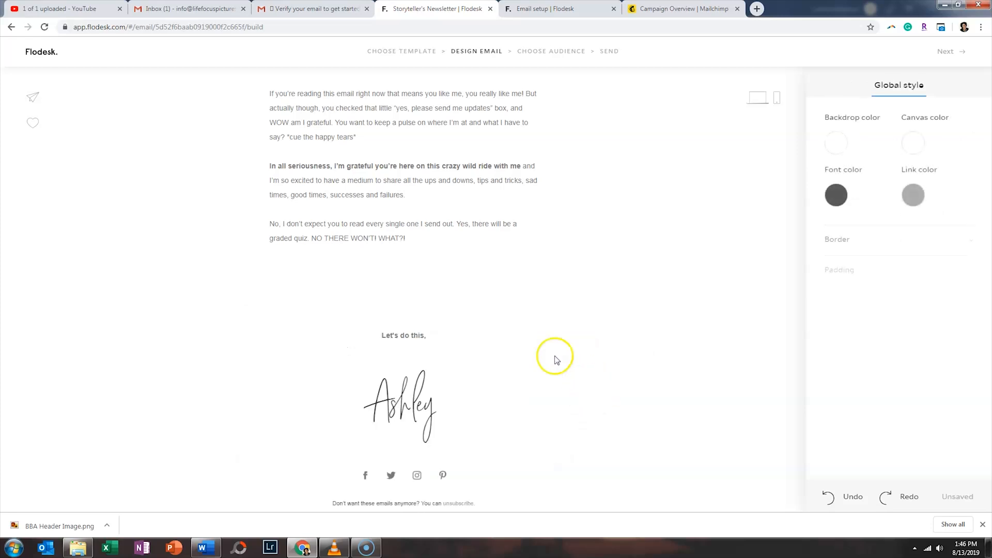
drag(407, 279, 397, 305)
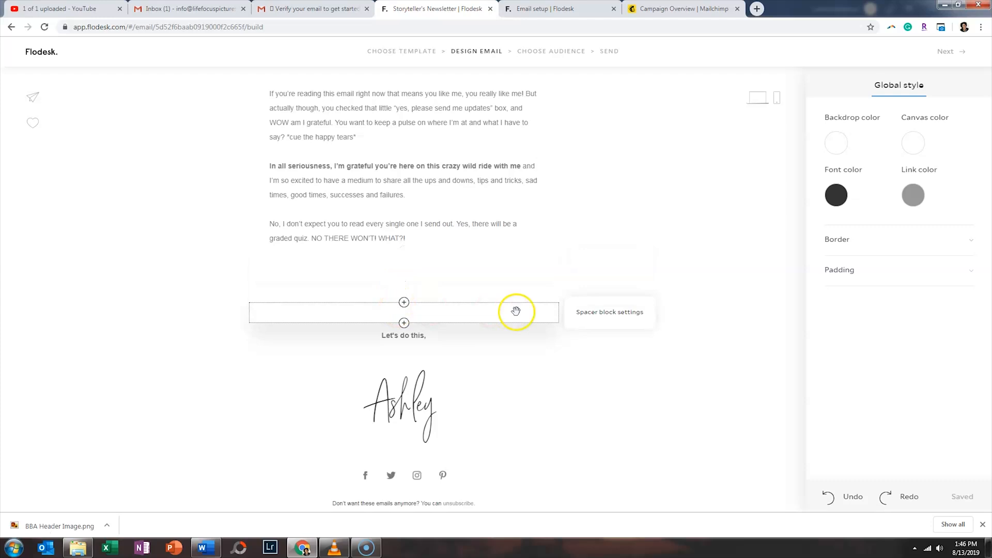
click(538, 311)
click(580, 341)
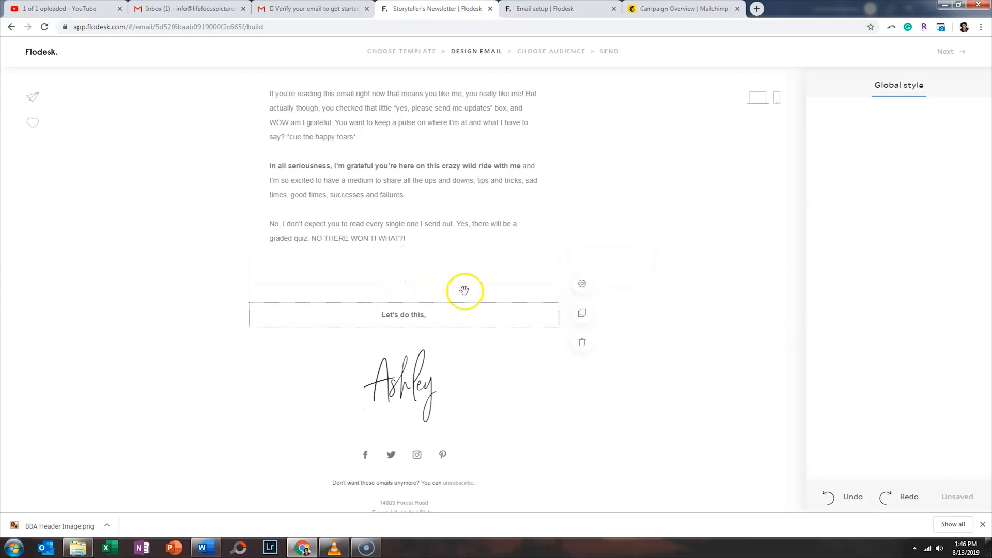
click(430, 287)
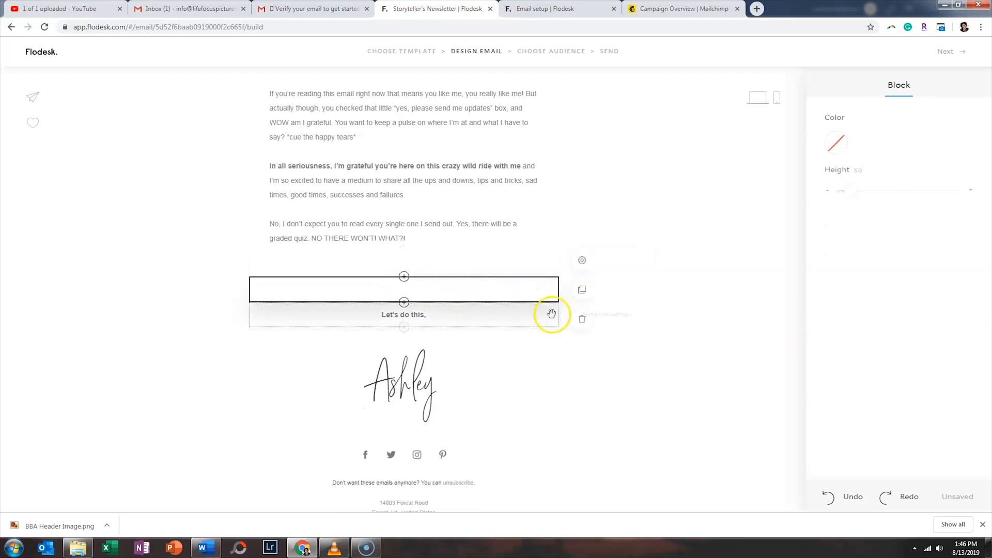
click(582, 324)
click(428, 279)
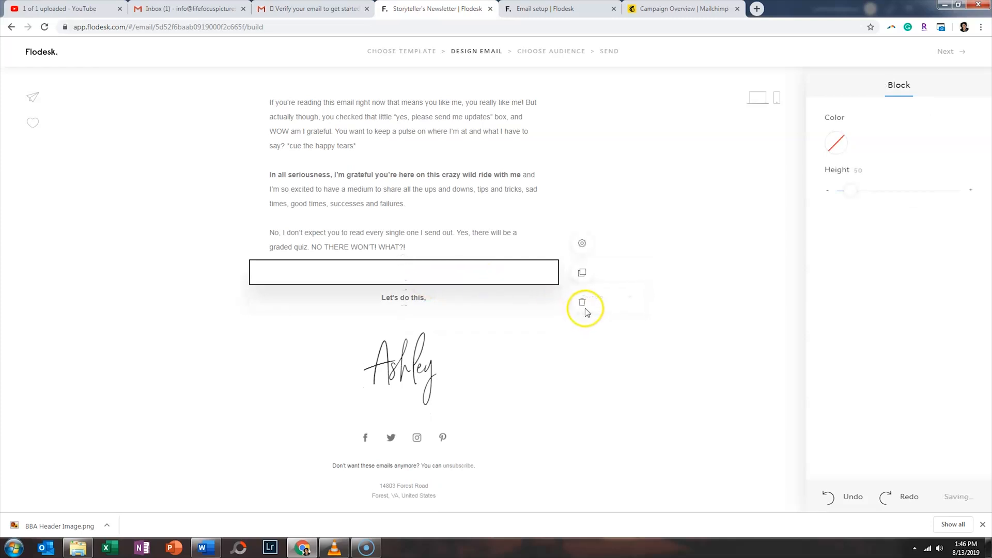
click(583, 306)
- Delete the social icons row from the email
scroll(551, 335, up, 8)
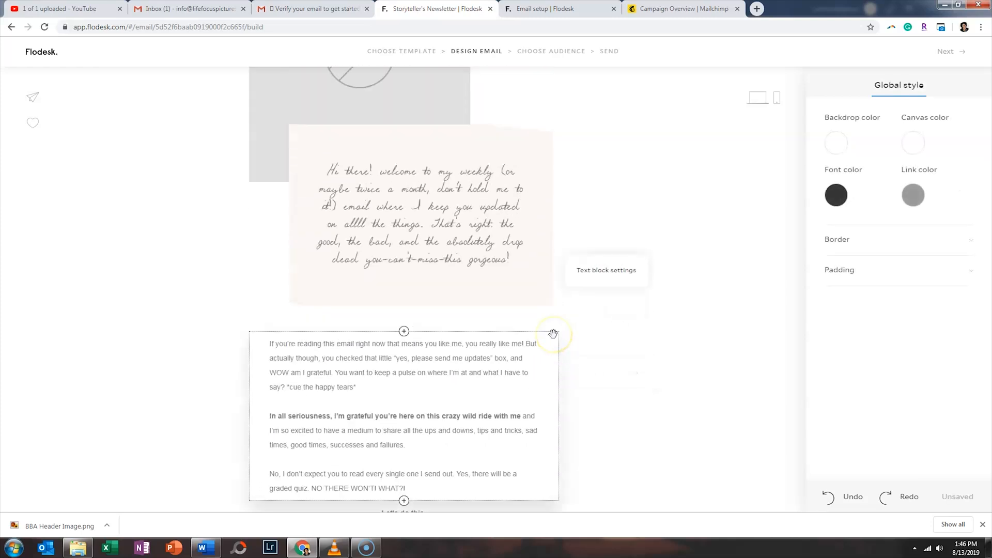
scroll(552, 334, up, 3)
scroll(552, 335, down, 8)
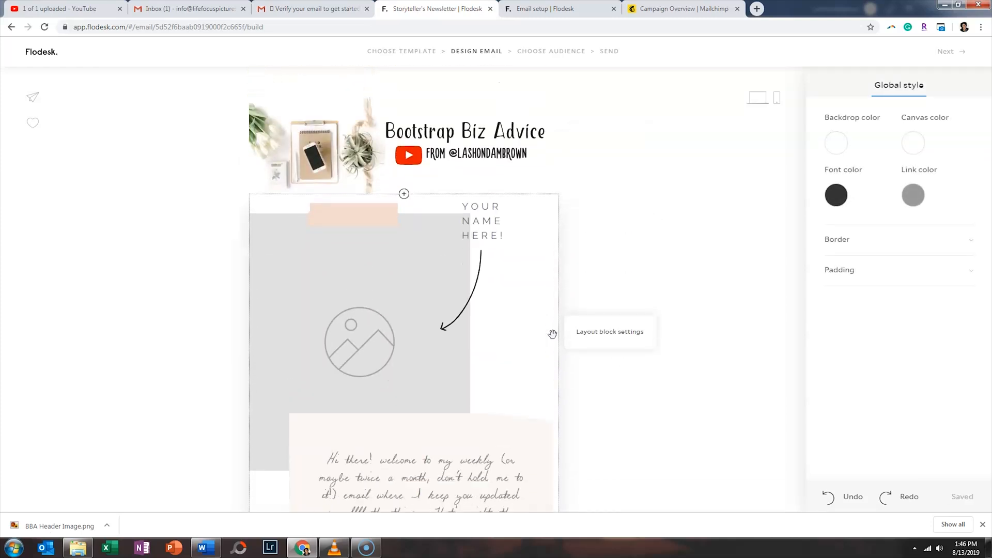
scroll(552, 332, down, 2)
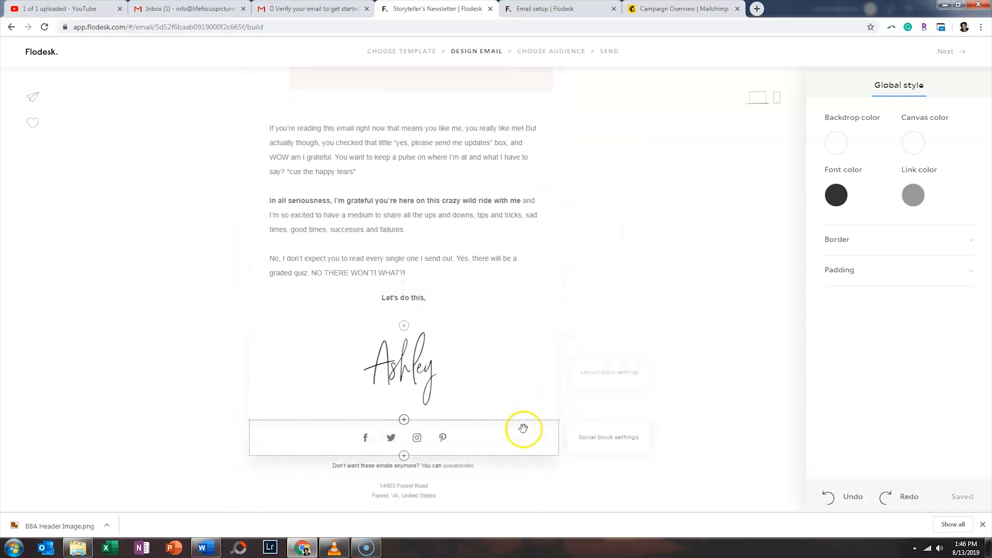
click(538, 436)
click(585, 472)
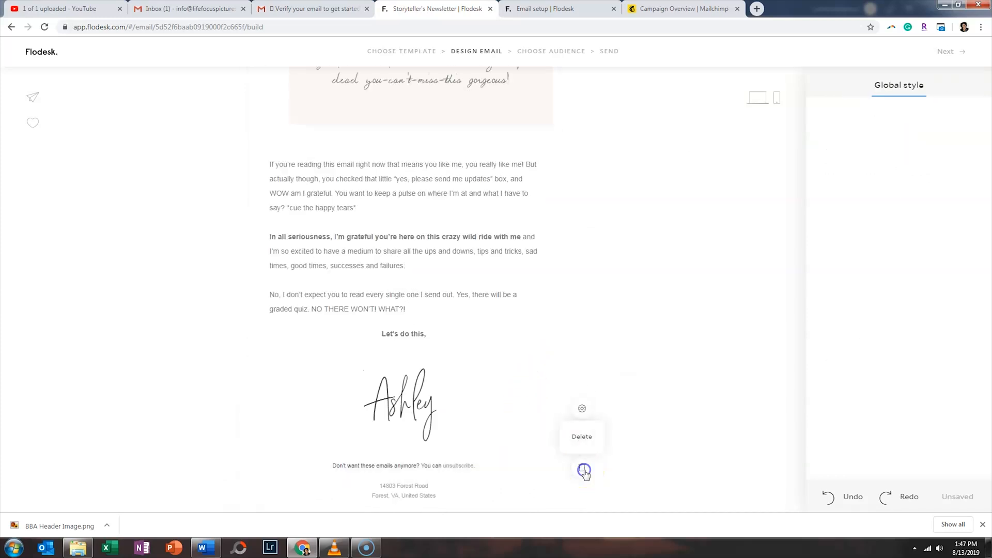
scroll(569, 383, up, 10)
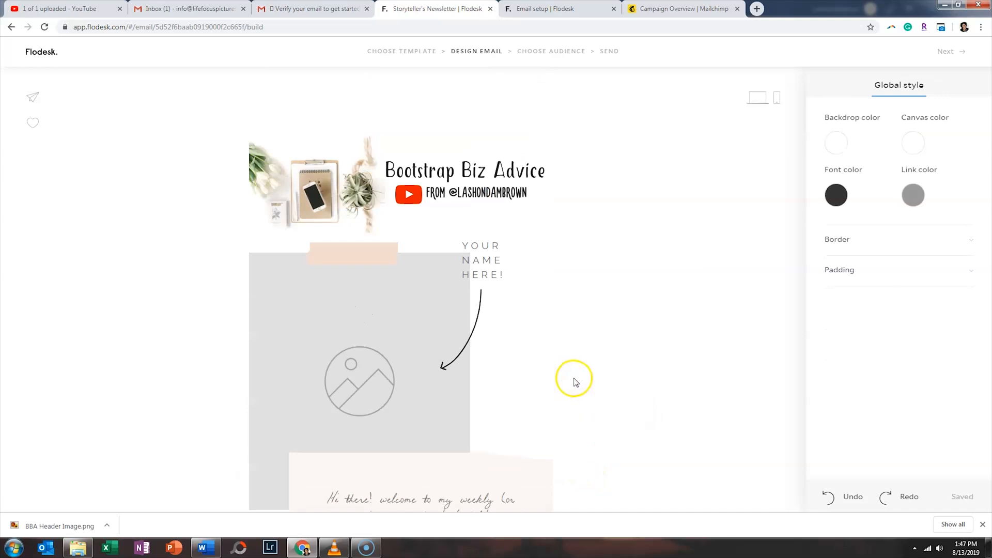
scroll(570, 382, down, 6)
scroll(569, 382, down, 3)
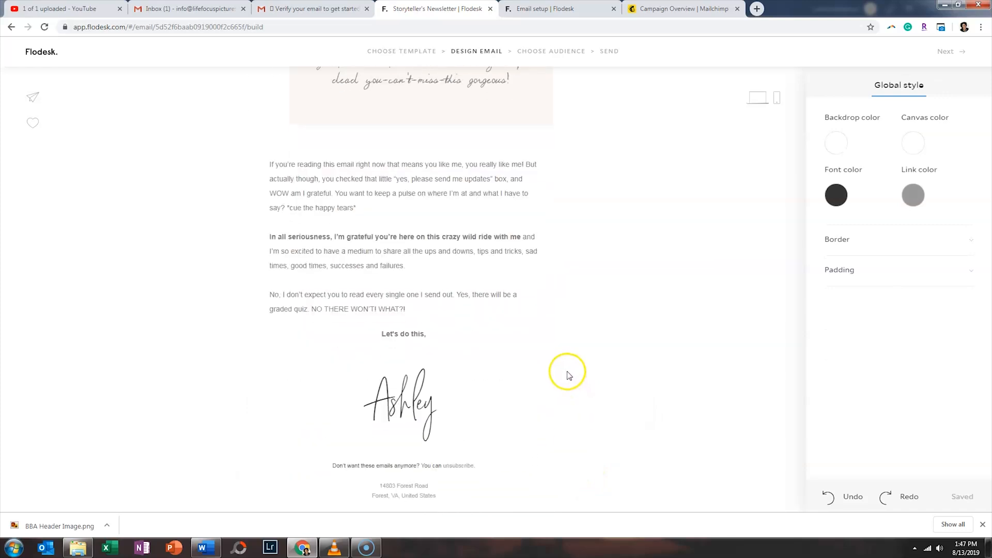
- Set the footer's unsubscribe message to the Cool style, 'We get it—inboxes get out of control…'
click(479, 471)
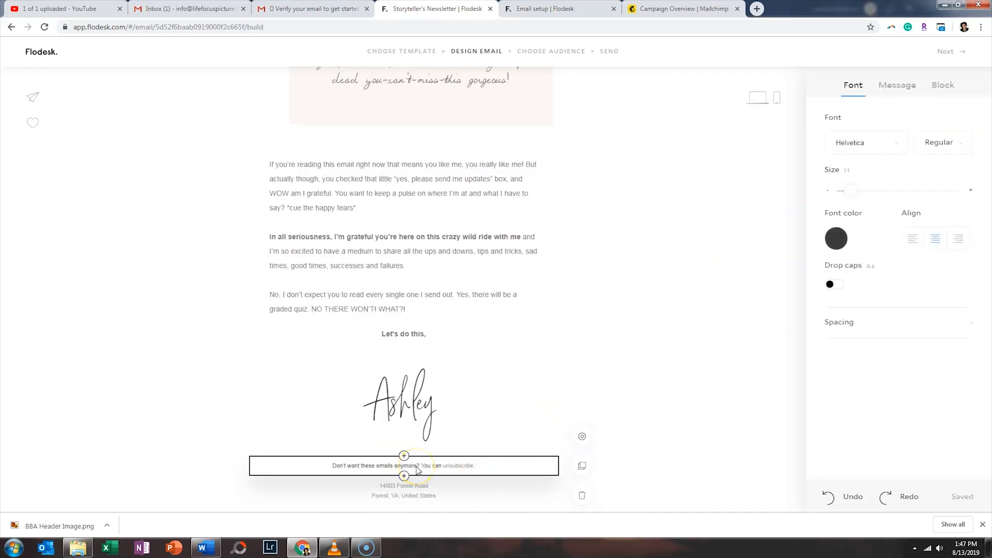
click(881, 90)
click(900, 336)
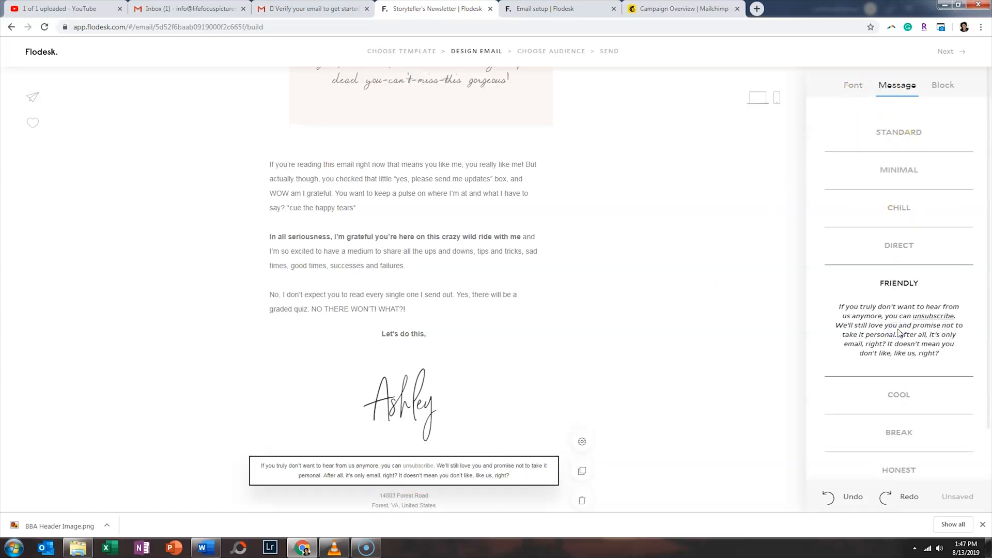
click(896, 394)
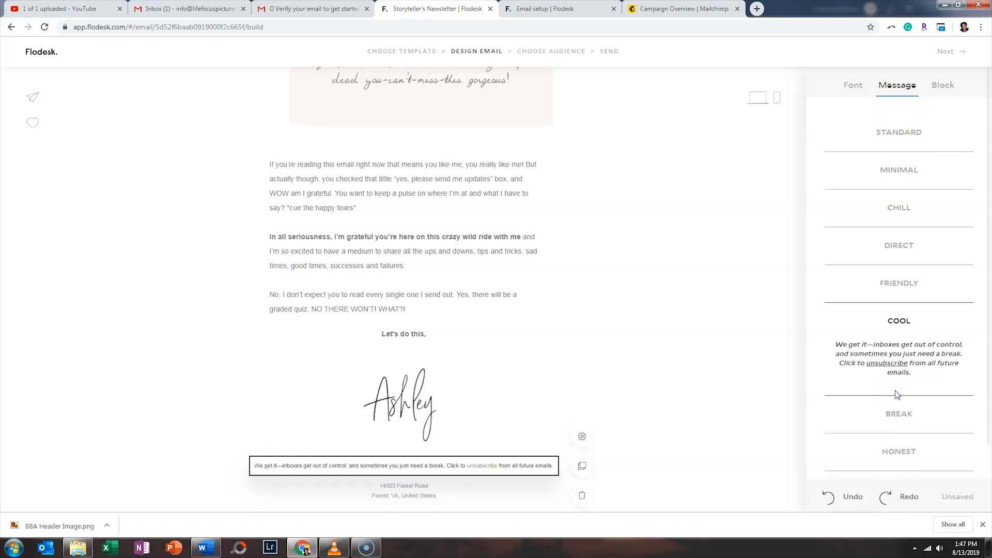
click(745, 330)
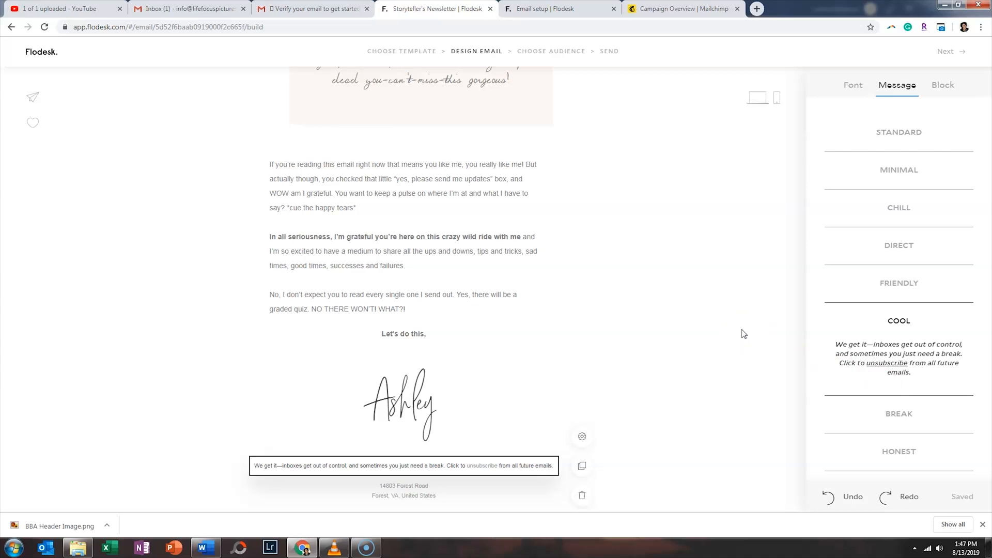
scroll(743, 333, up, 15)
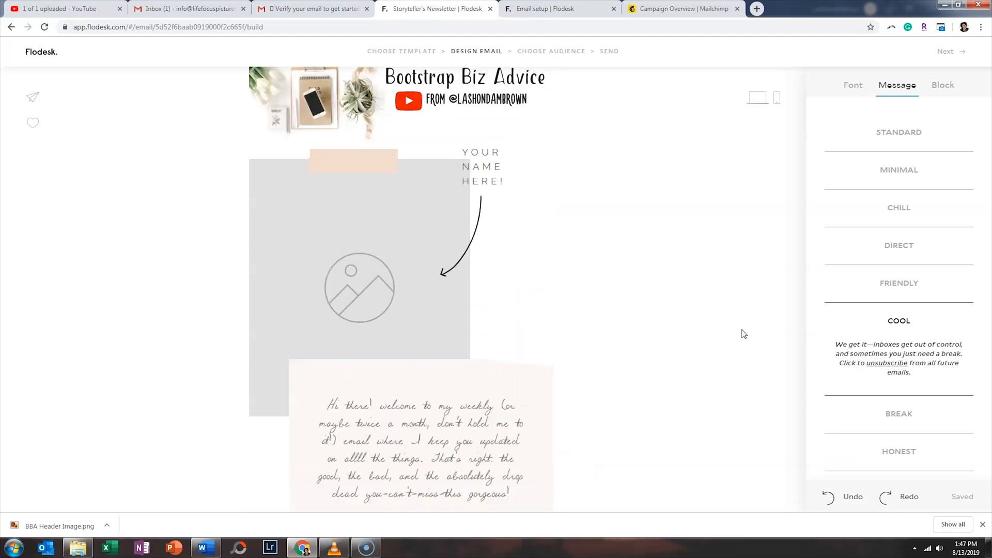
scroll(743, 334, down, 9)
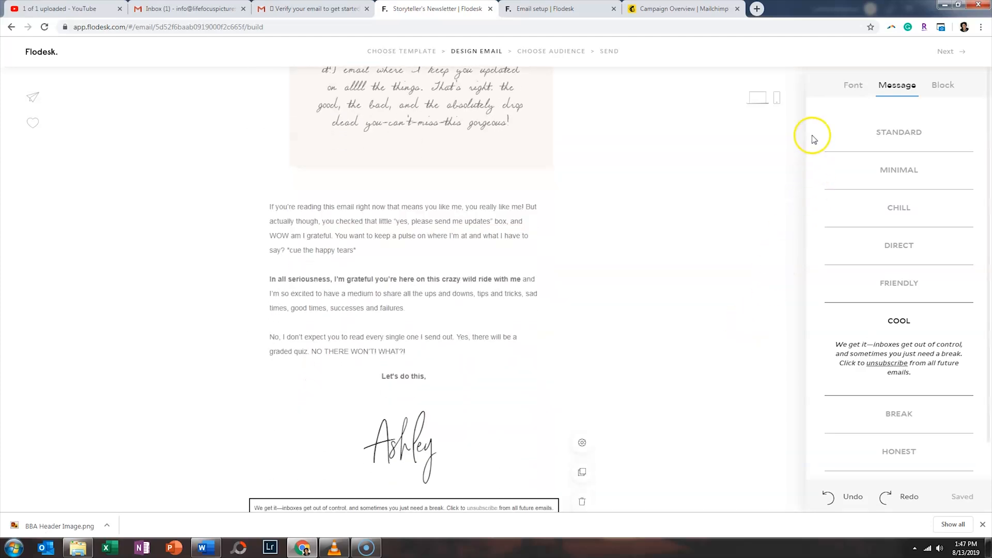
- Add an image block above 'Let's do this,' and upload the Email Marketing Software graphic into it
click(403, 365)
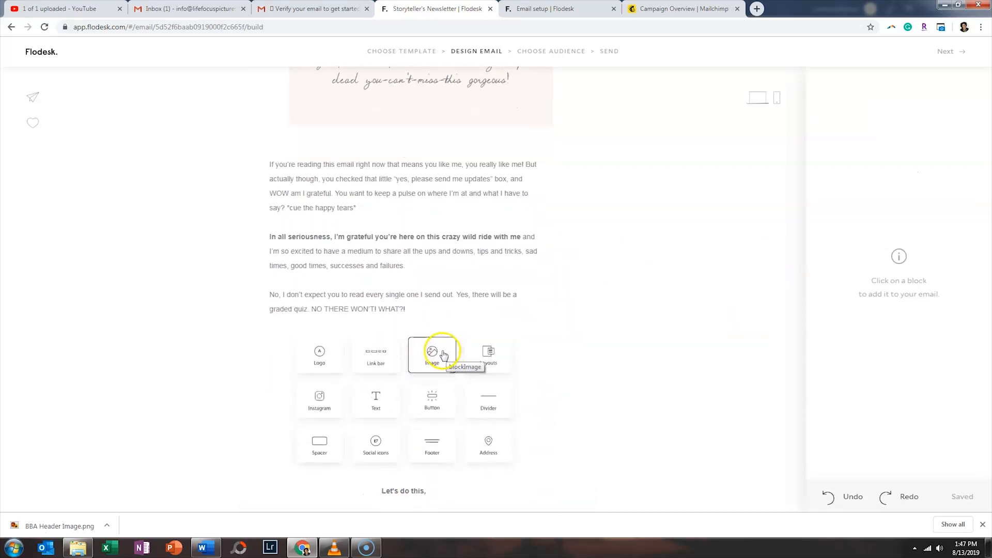
click(444, 355)
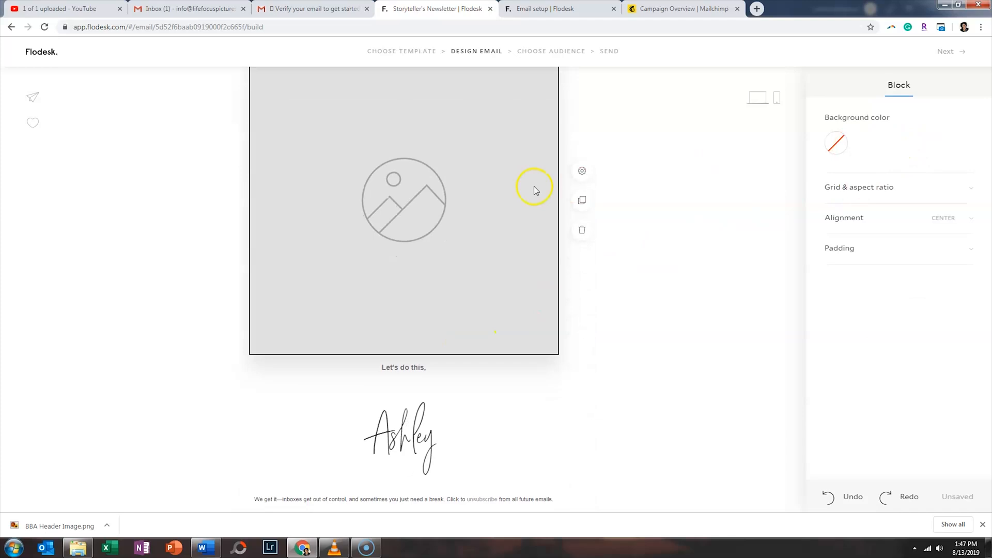
click(421, 197)
click(898, 176)
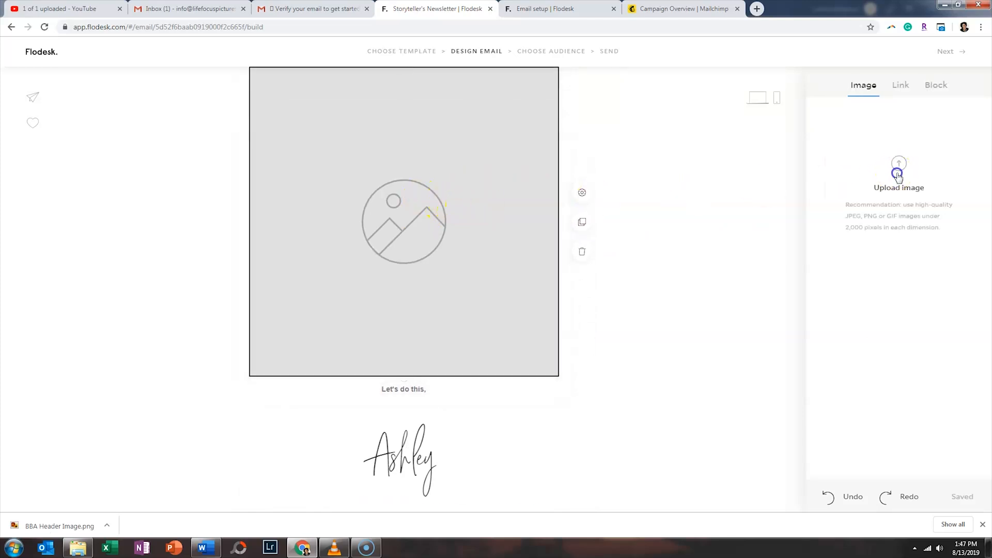
click(613, 251)
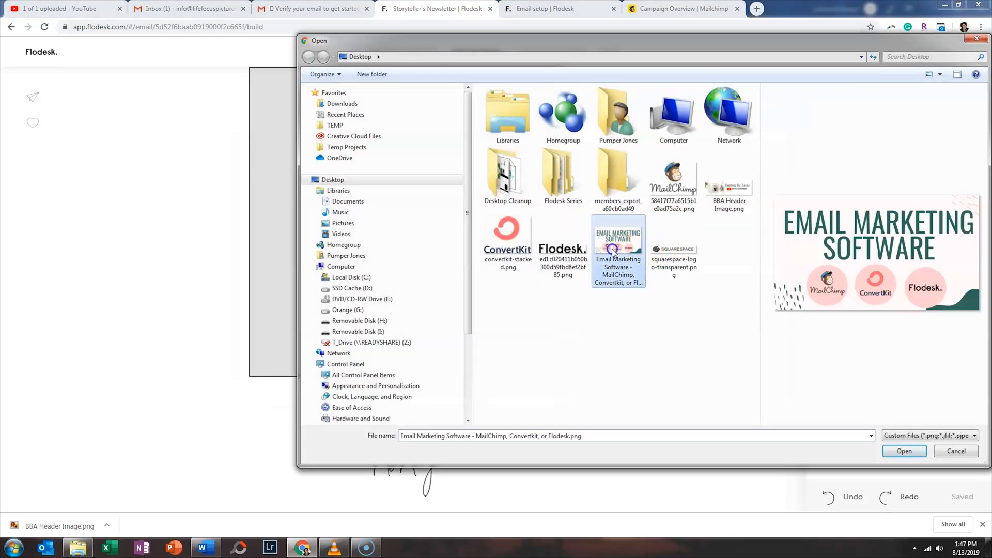
double_click(614, 251)
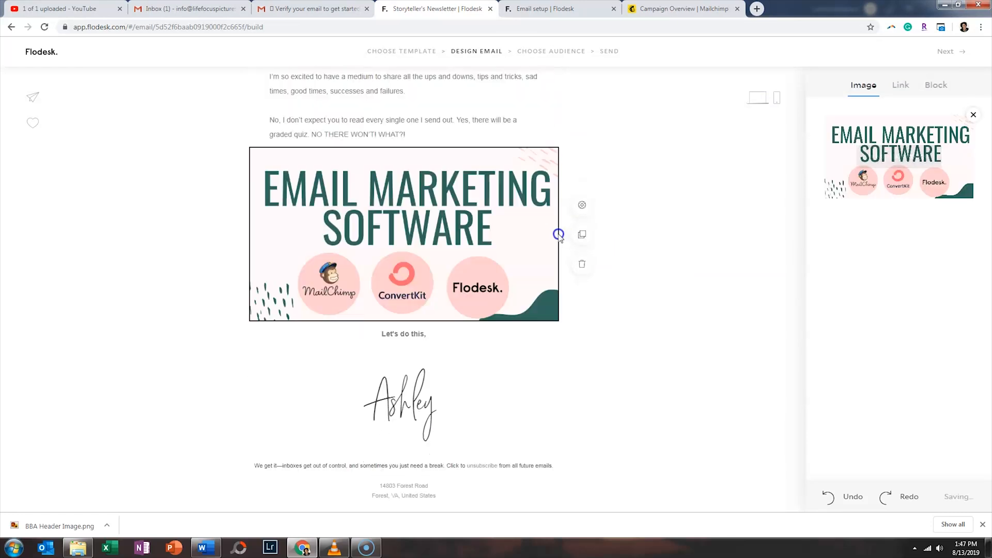
- Copy the 'Your video will be live at' short link from the YouTube upload page
click(85, 9)
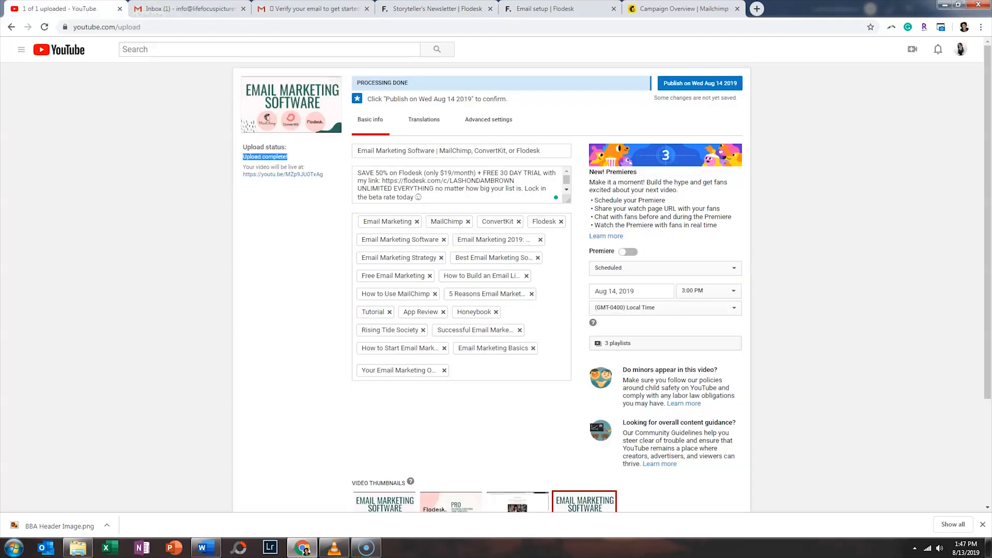
click(266, 195)
drag(330, 180, 241, 175)
key(ctrl+c)
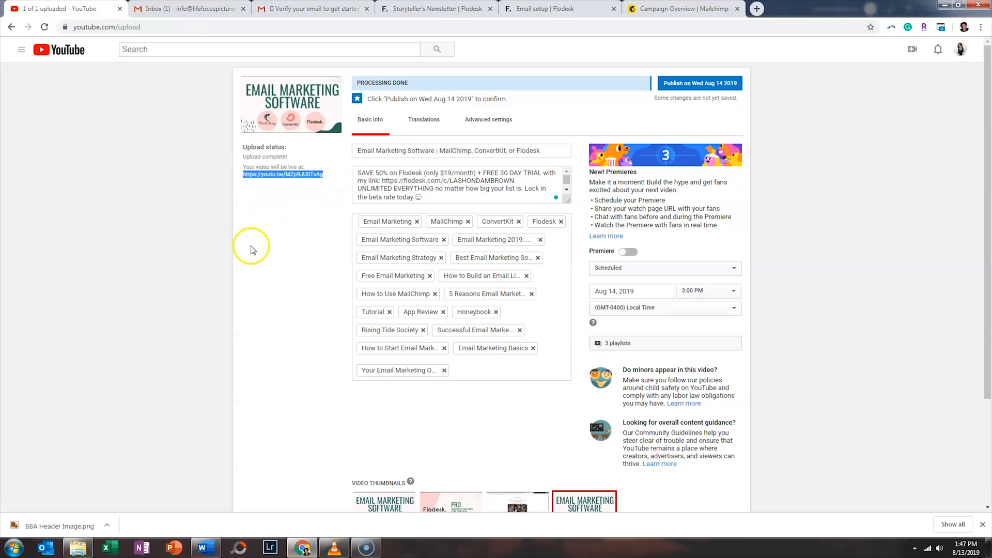
click(538, 9)
- Paste the copied youtu.be link as the Email Marketing Software image's web address link
click(465, 9)
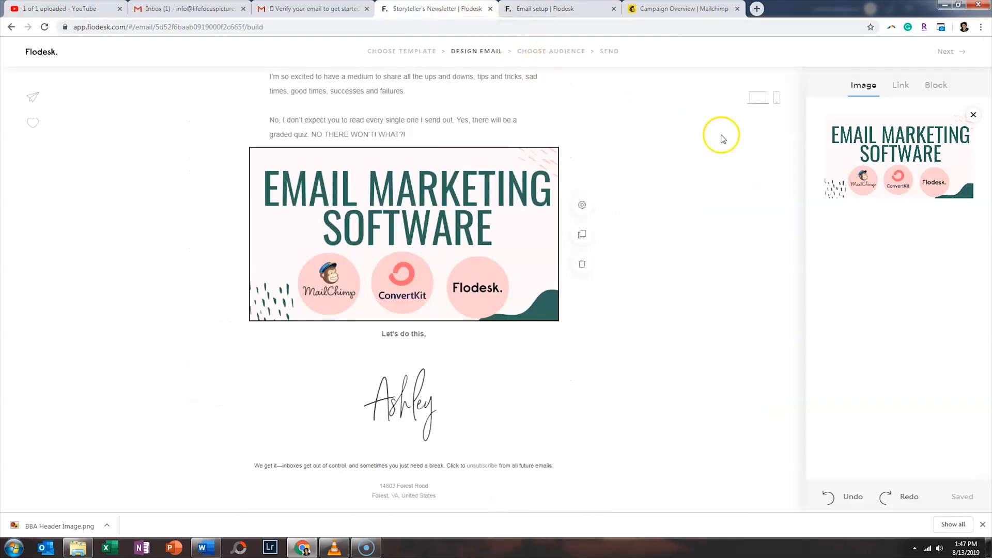
click(905, 91)
click(880, 202)
key(ctrl+v)
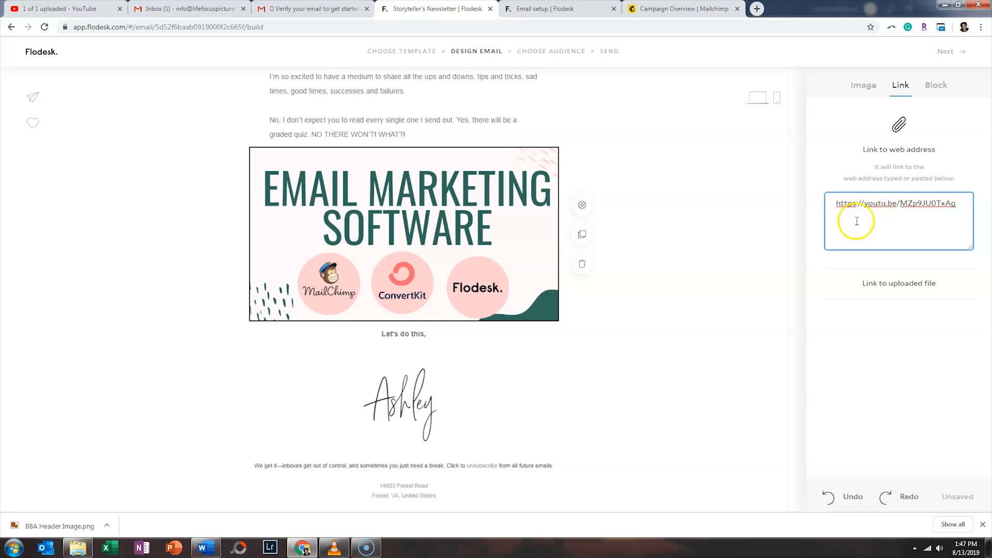
click(700, 154)
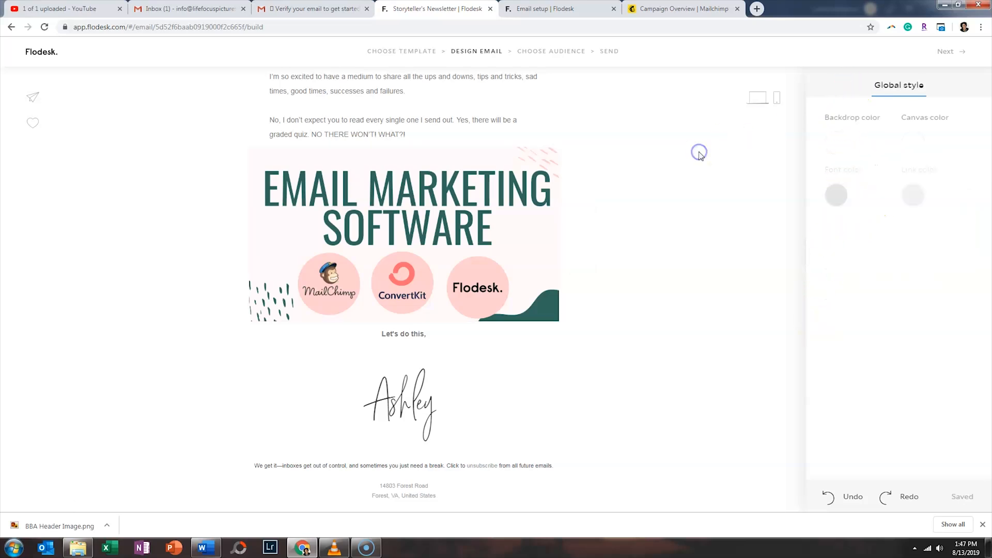
scroll(701, 157, up, 15)
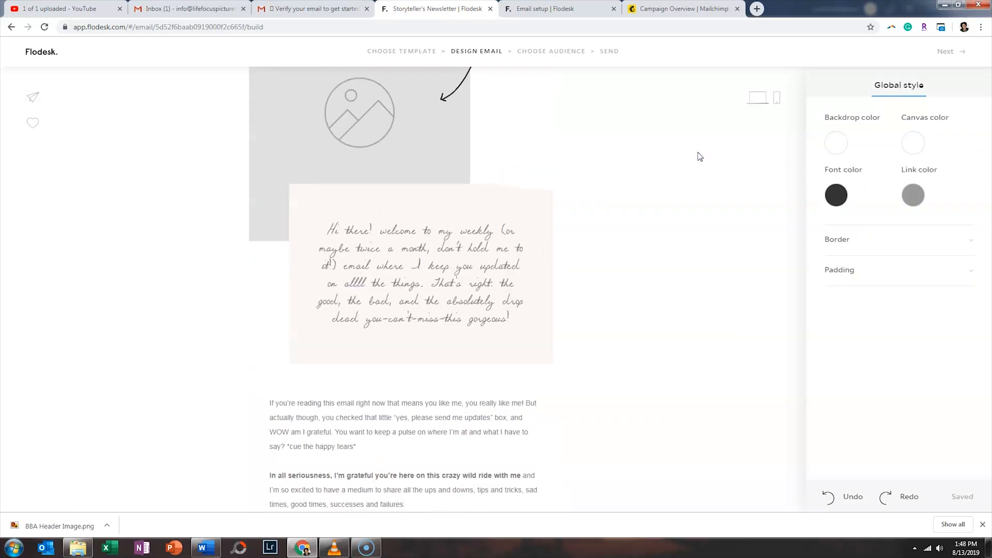
scroll(698, 159, up, 1)
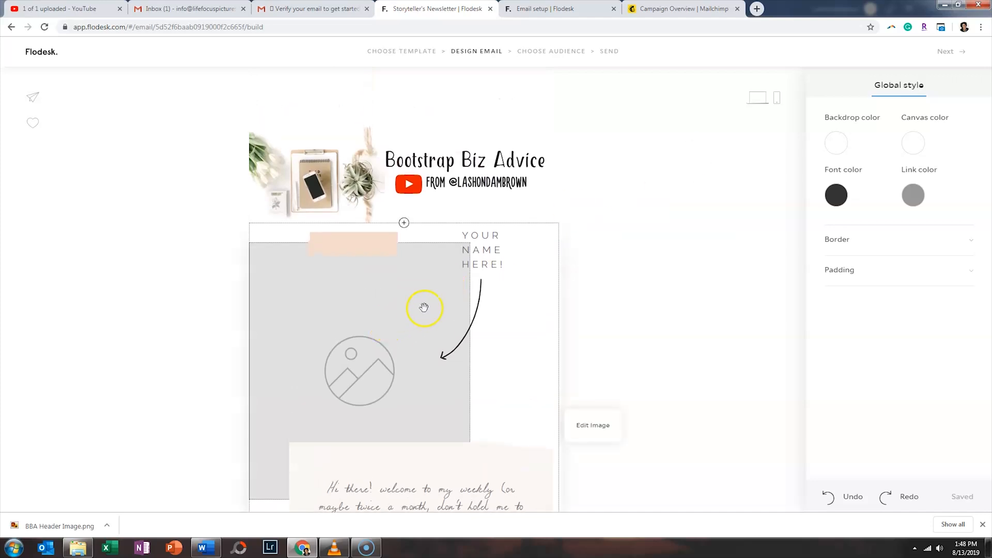
scroll(509, 256, down, 10)
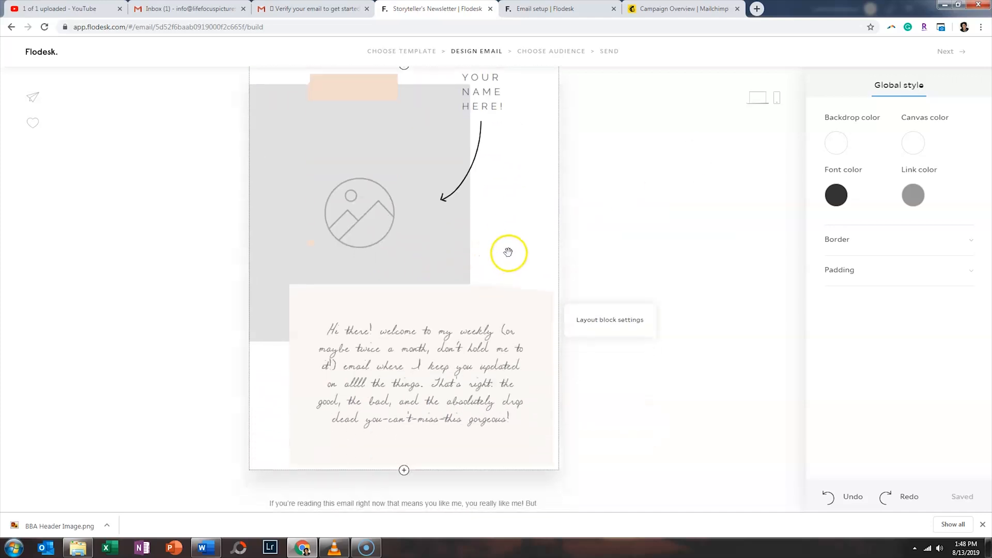
scroll(476, 331, down, 2)
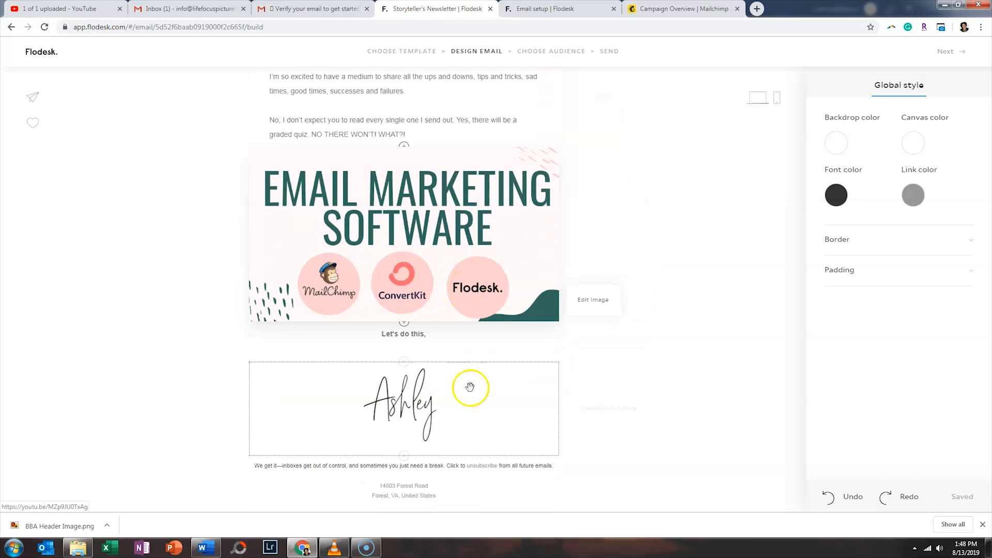
scroll(636, 374, up, 7)
scroll(635, 357, up, 5)
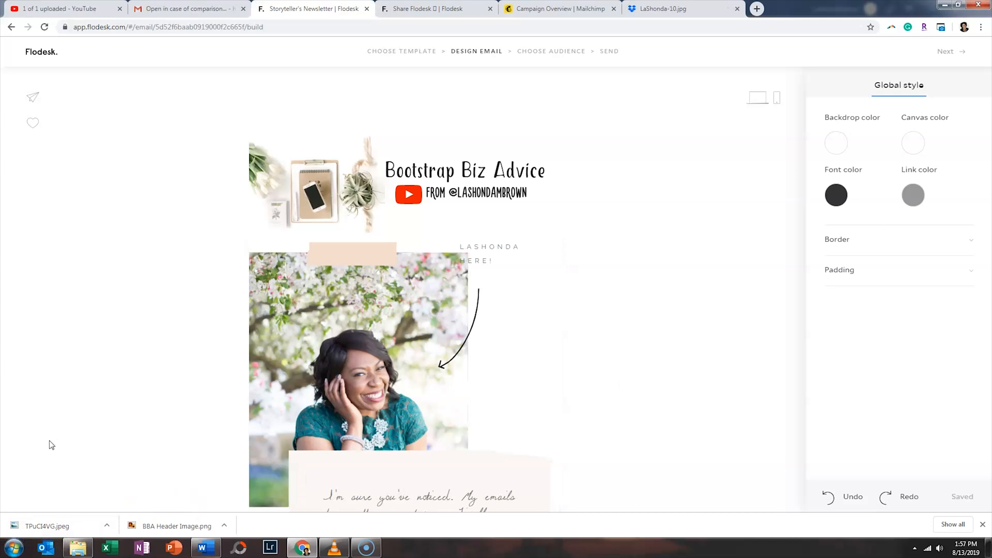
- Scroll through the redesigned email and select the name caption beside the portrait photo
scroll(100, 383, down, 8)
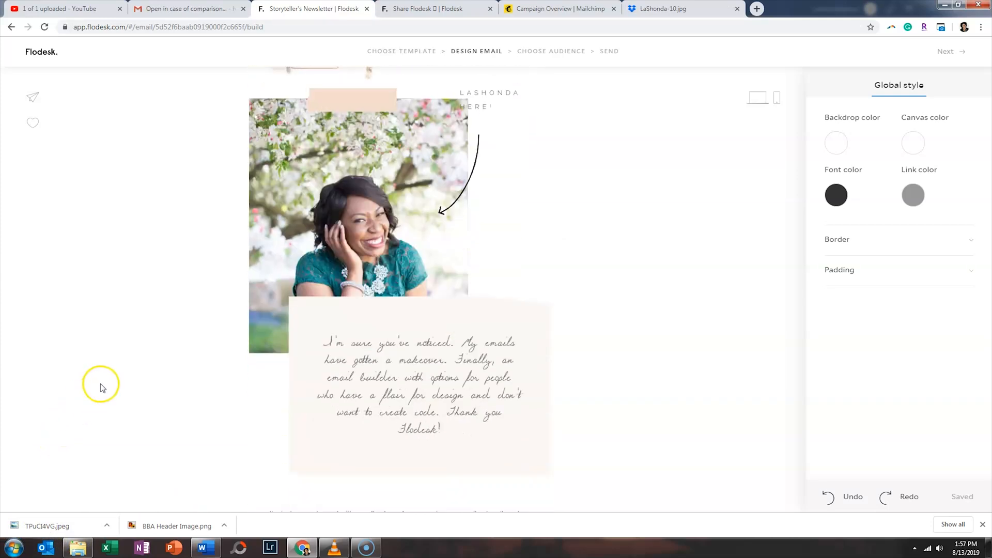
scroll(103, 388, down, 4)
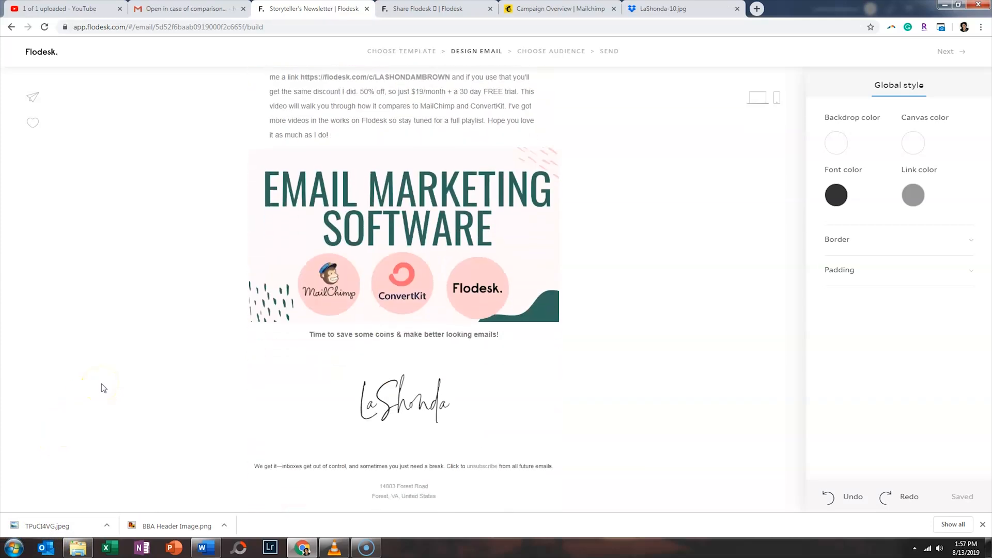
scroll(105, 389, up, 12)
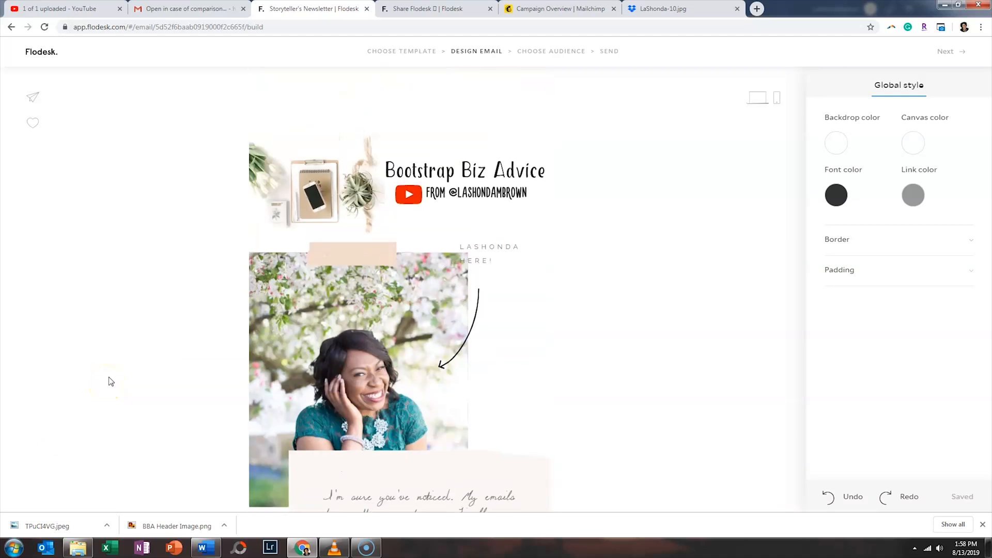
click(502, 253)
scroll(504, 252, down, 2)
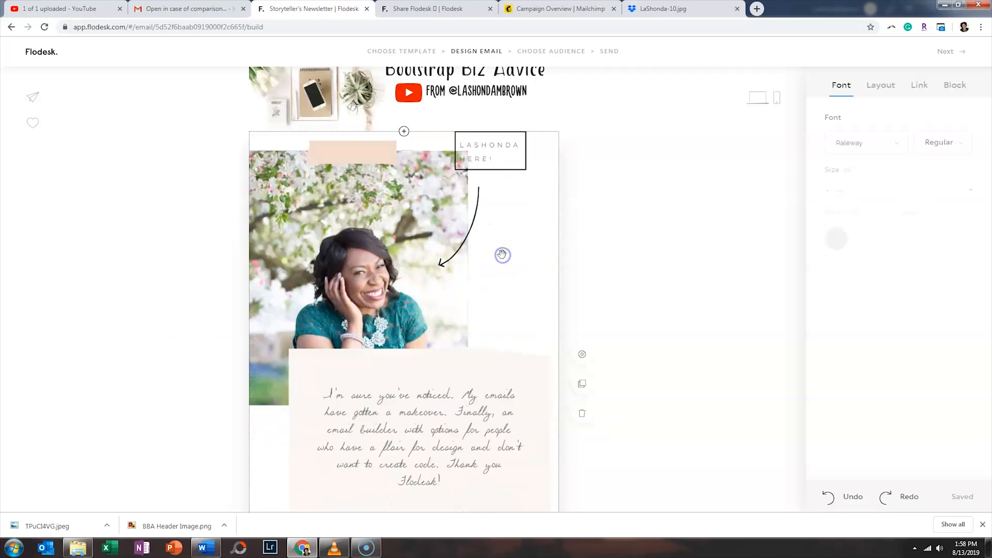
- Shrink the Raleway name caption beside the portrait to font size 12
click(507, 139)
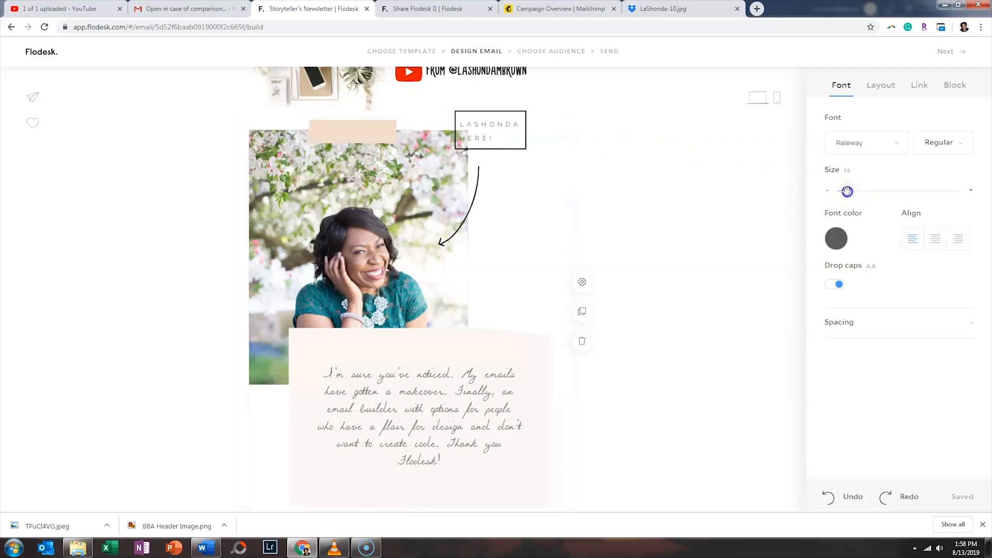
drag(845, 191, 846, 191)
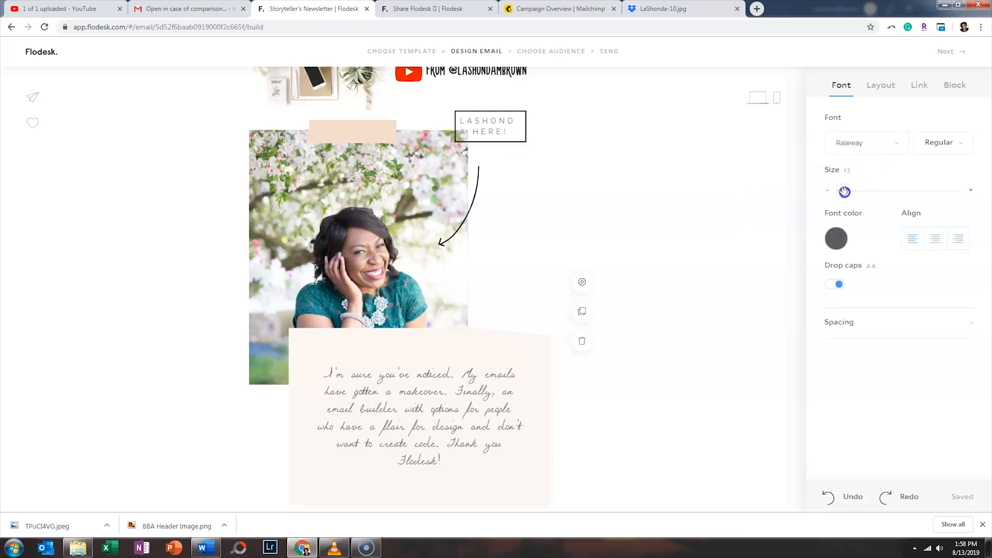
drag(845, 191, 844, 192)
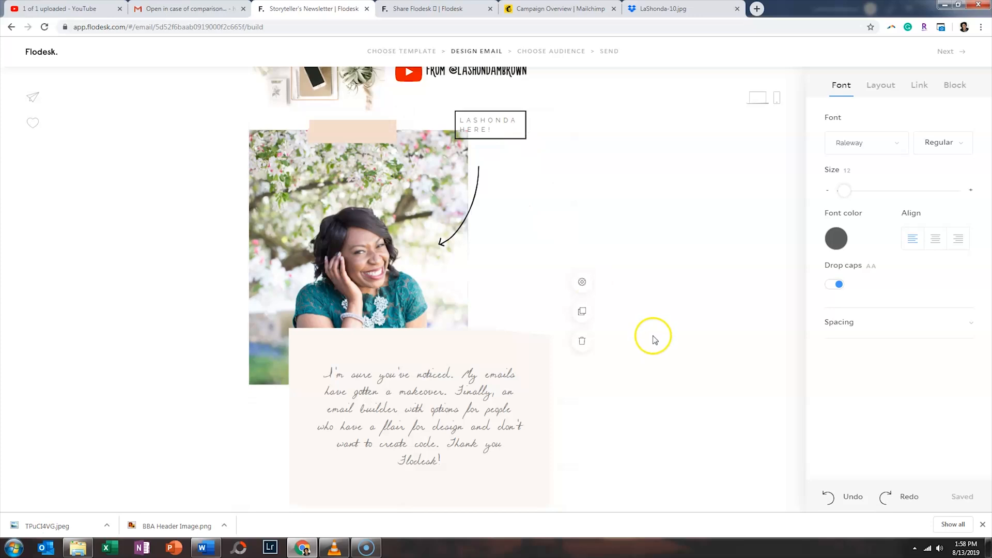
click(658, 215)
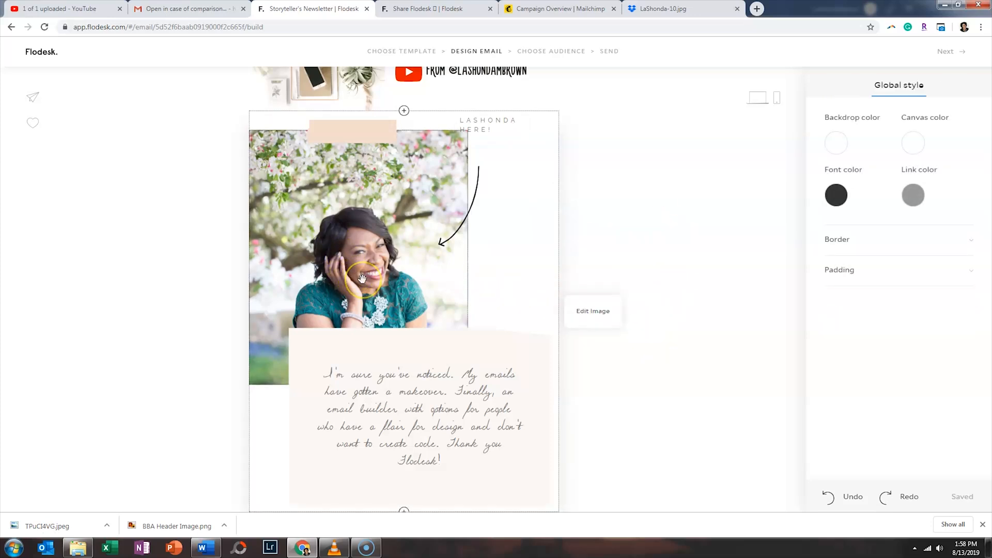
- Select the word 'saved' in the body paragraph, start adding a link, then cancel it
scroll(363, 279, down, 2)
scroll(388, 306, down, 3)
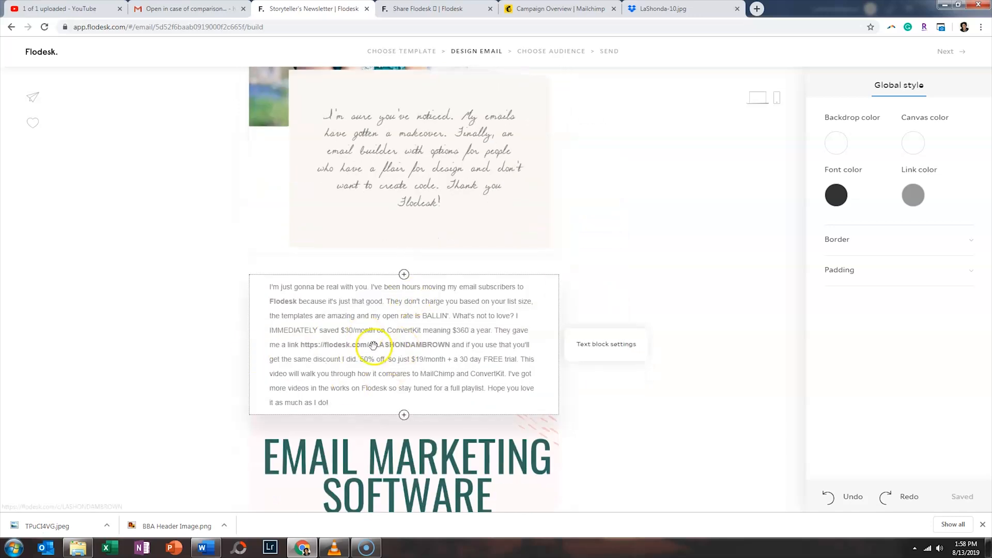
click(349, 310)
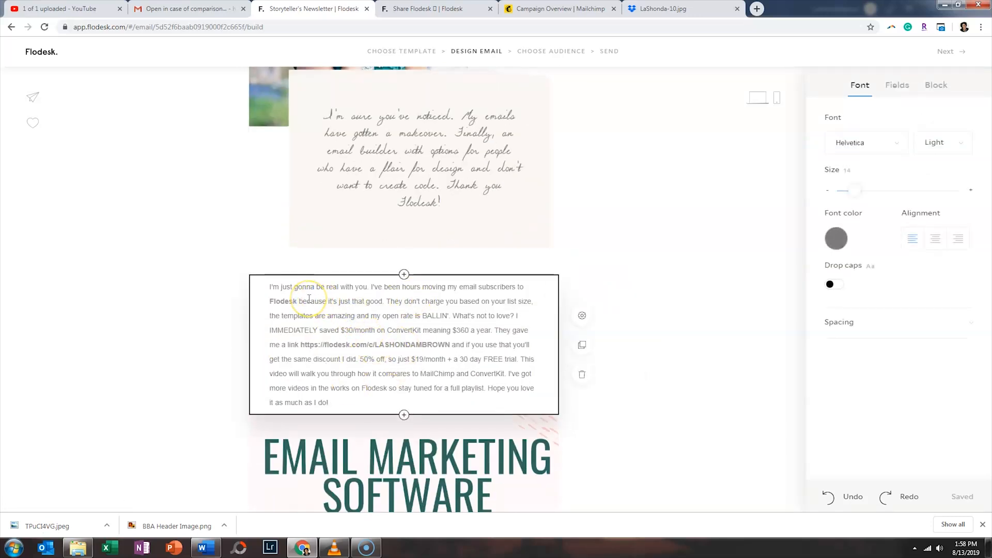
click(290, 300)
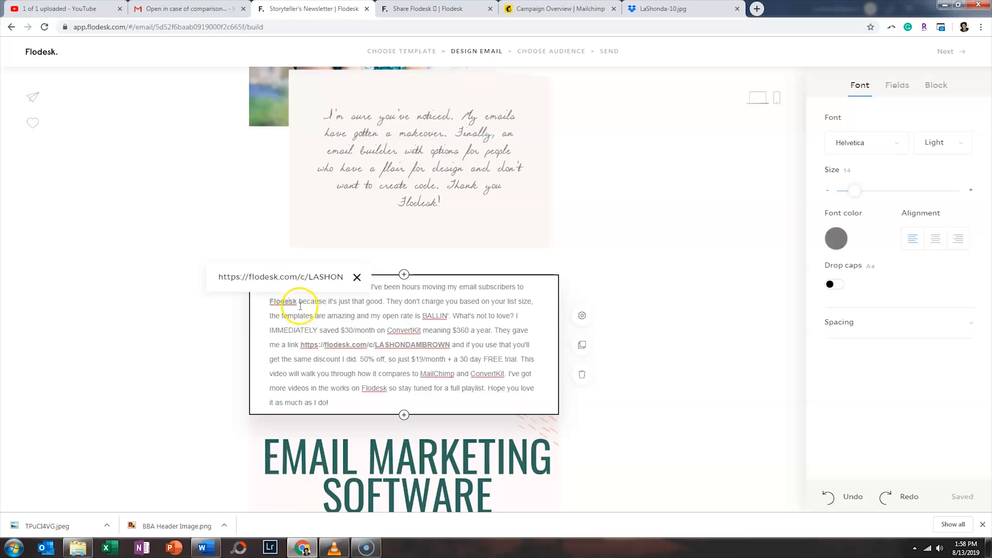
click(355, 316)
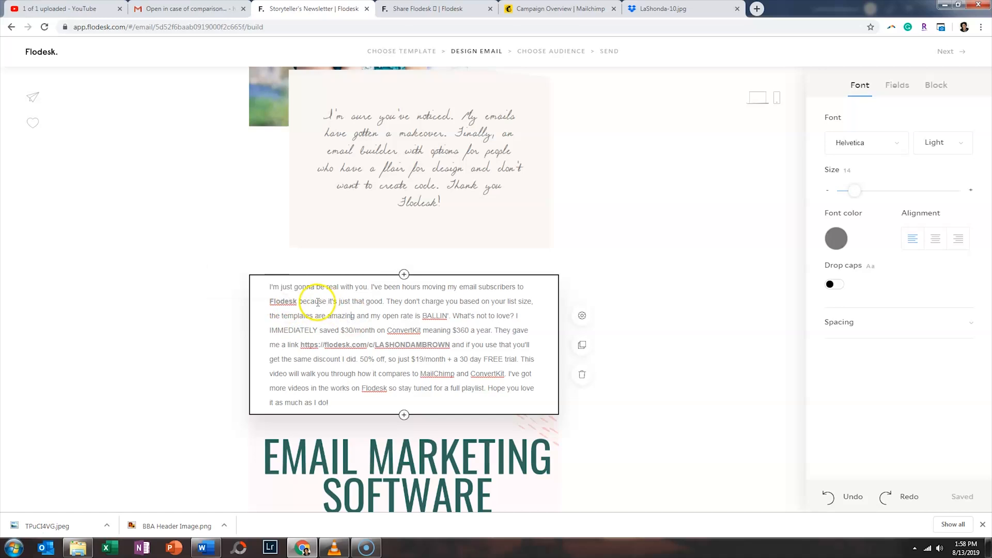
double_click(322, 331)
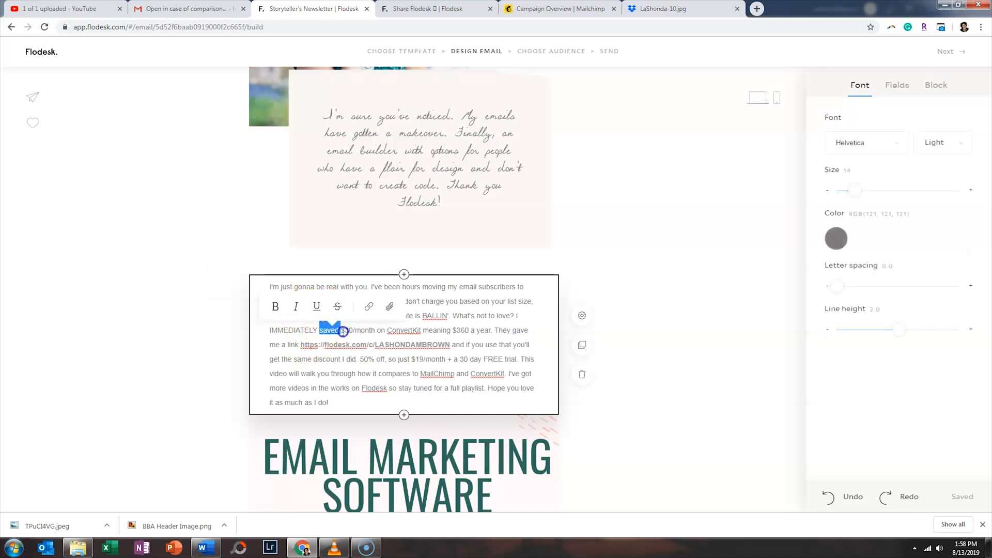
click(366, 306)
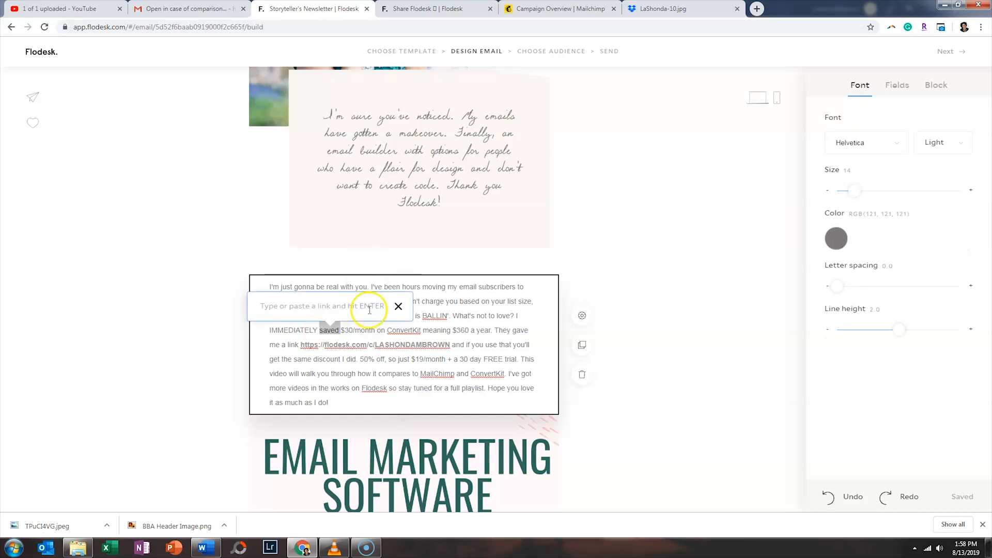
click(398, 307)
click(460, 302)
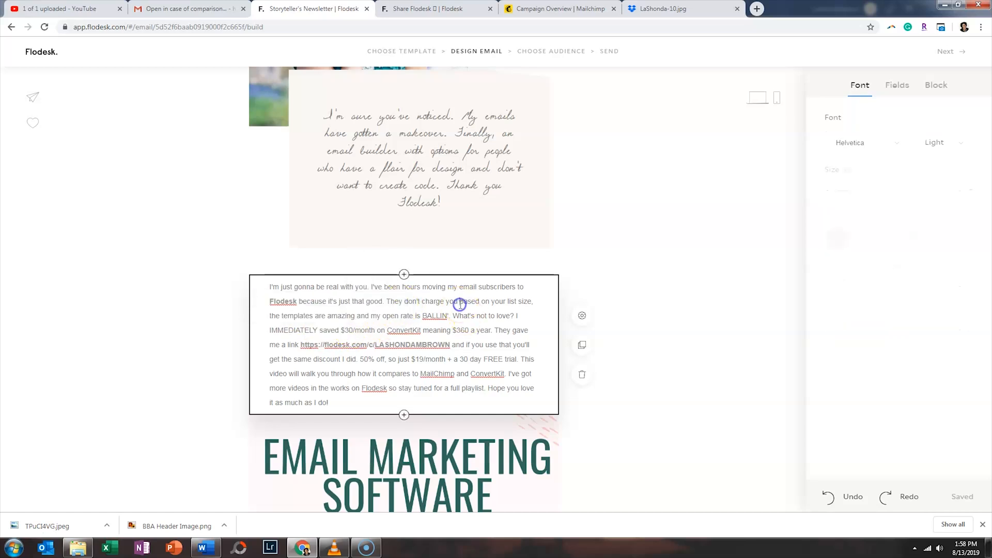
- Confirm the Email Marketing Software banner links to youtu.be/MZp9JU0TxAg
scroll(465, 311, down, 3)
click(475, 344)
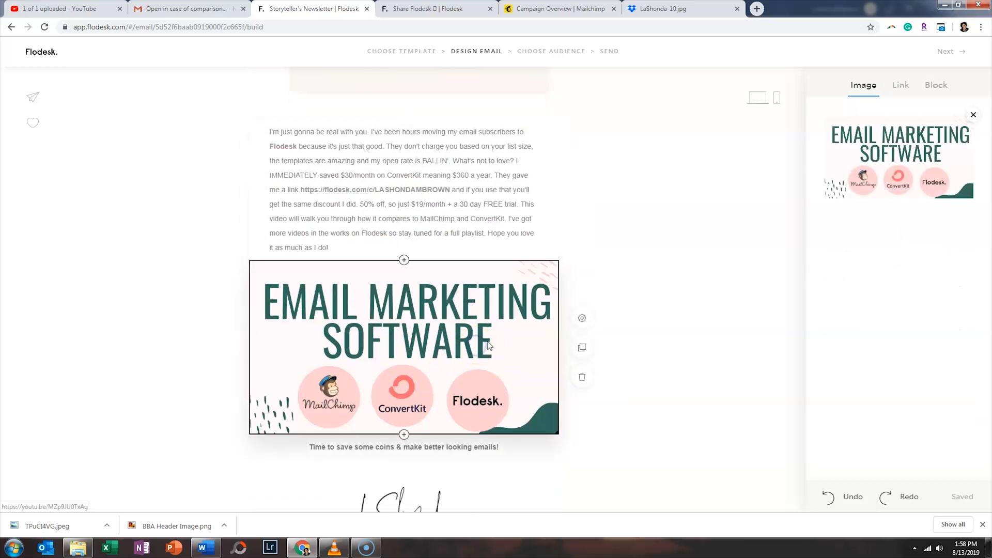
click(901, 87)
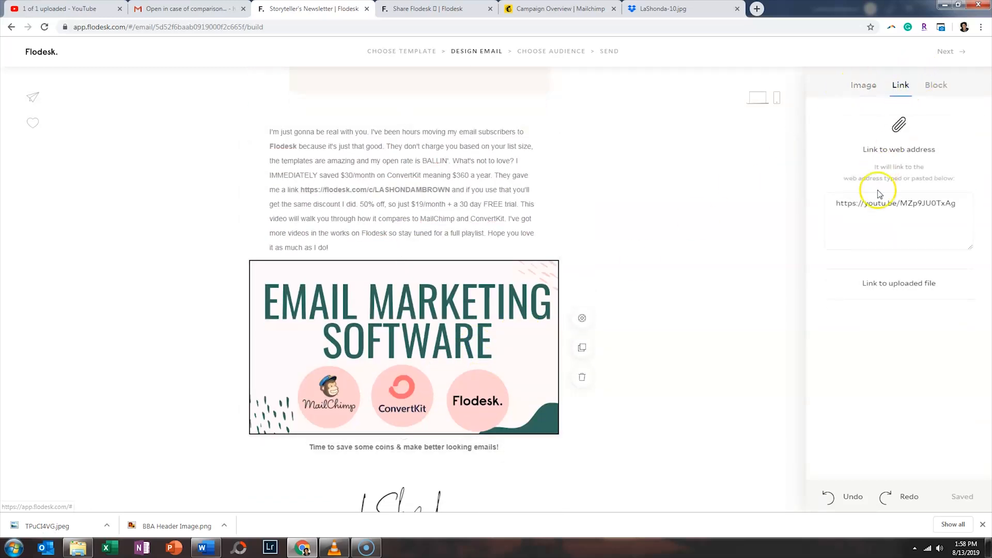
click(870, 85)
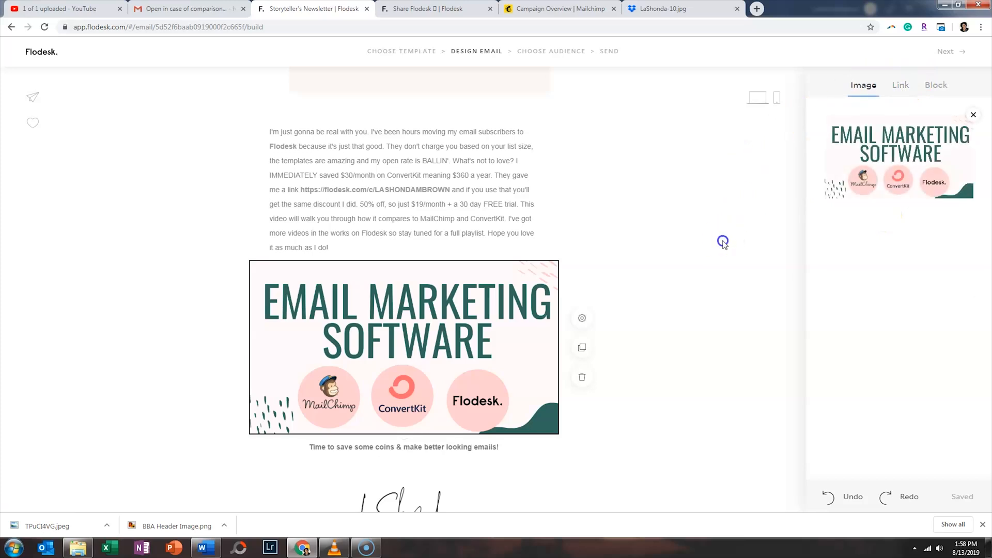
click(611, 296)
scroll(609, 300, down, 2)
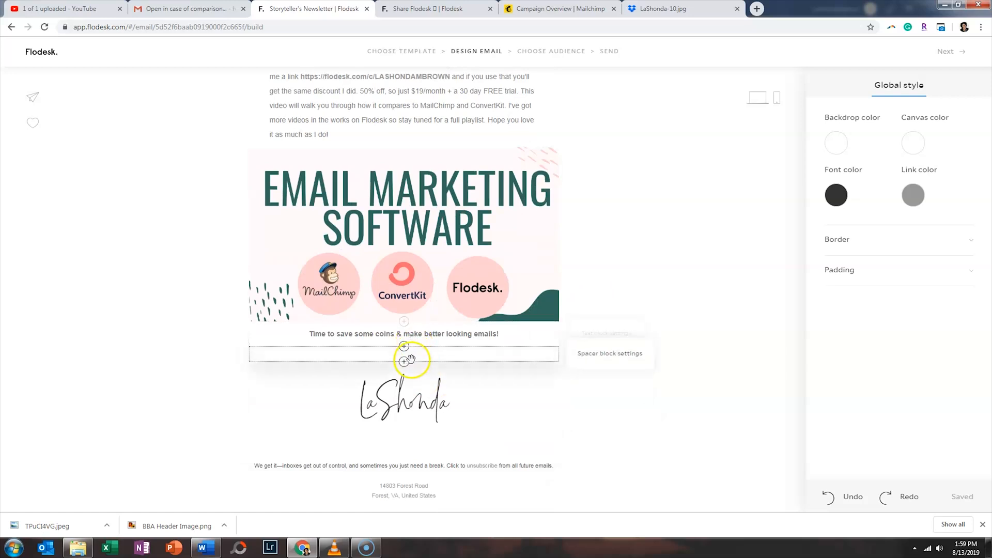
- Drop the caption text below the spacer so the spacer sits right under the banner image
click(510, 354)
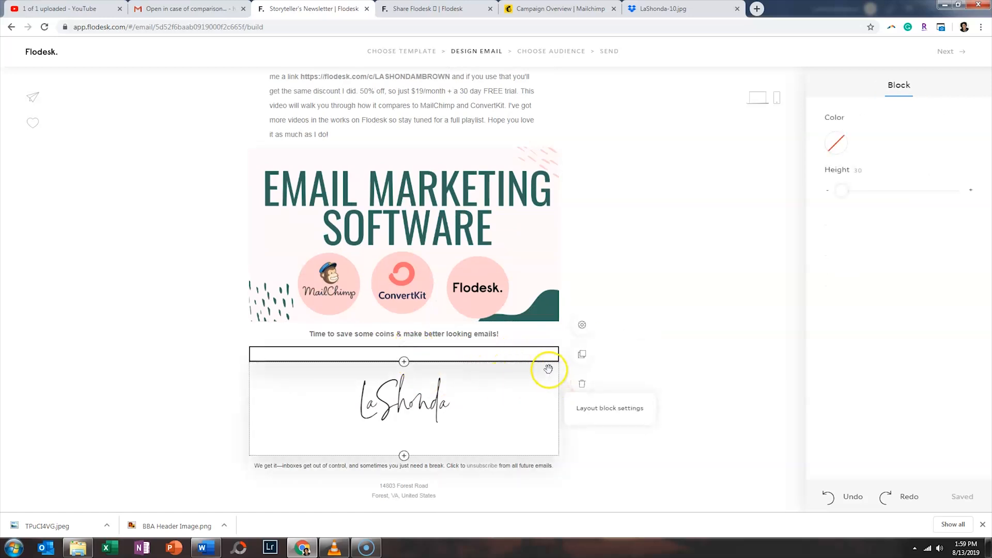
drag(536, 339, 535, 360)
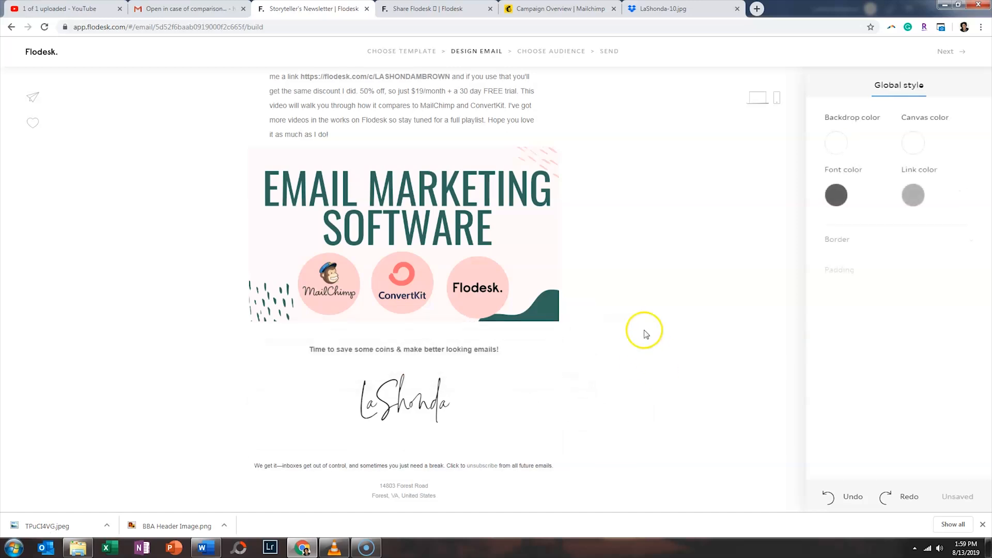
mouse_move(407, 325)
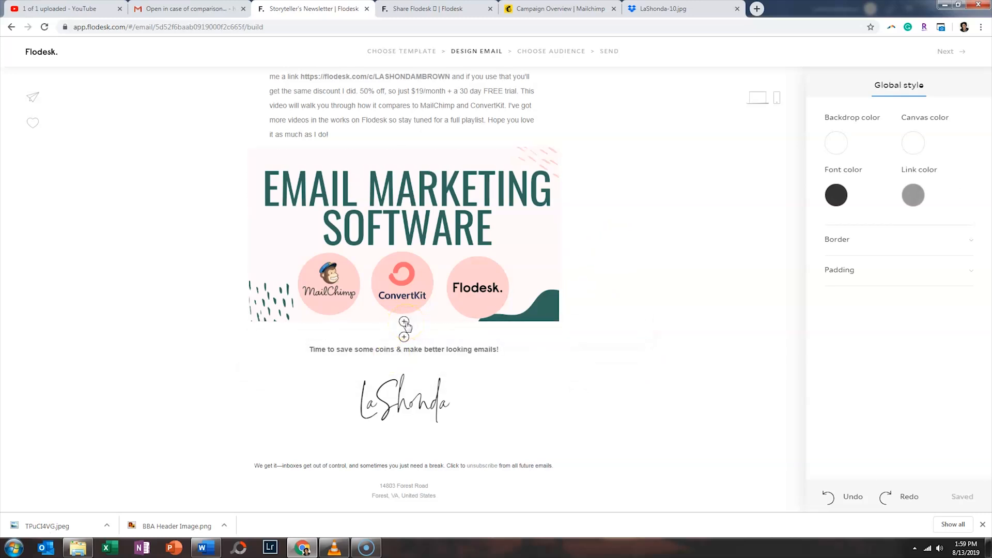
- Insert a button block beneath the Email Marketing Software image and expand its border and sizing options
click(405, 322)
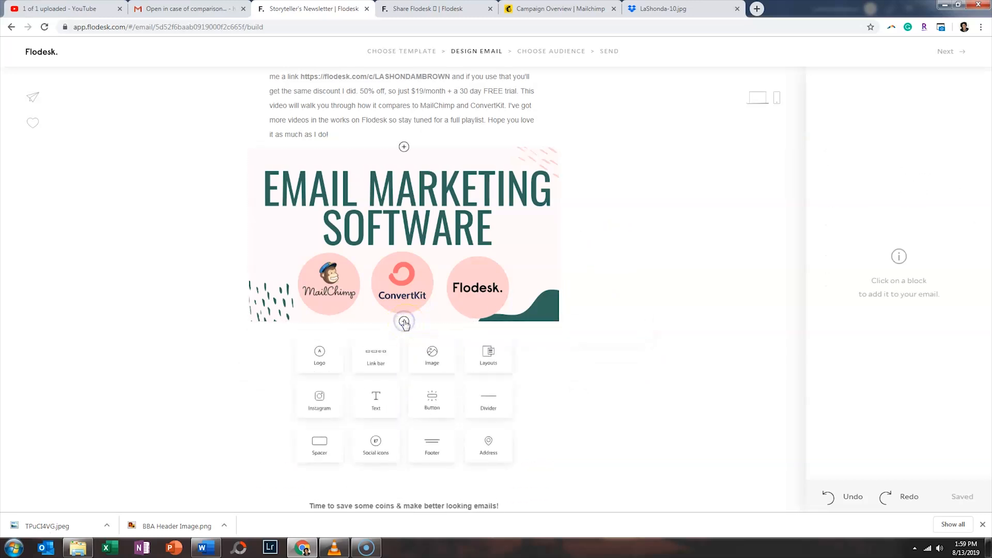
click(438, 401)
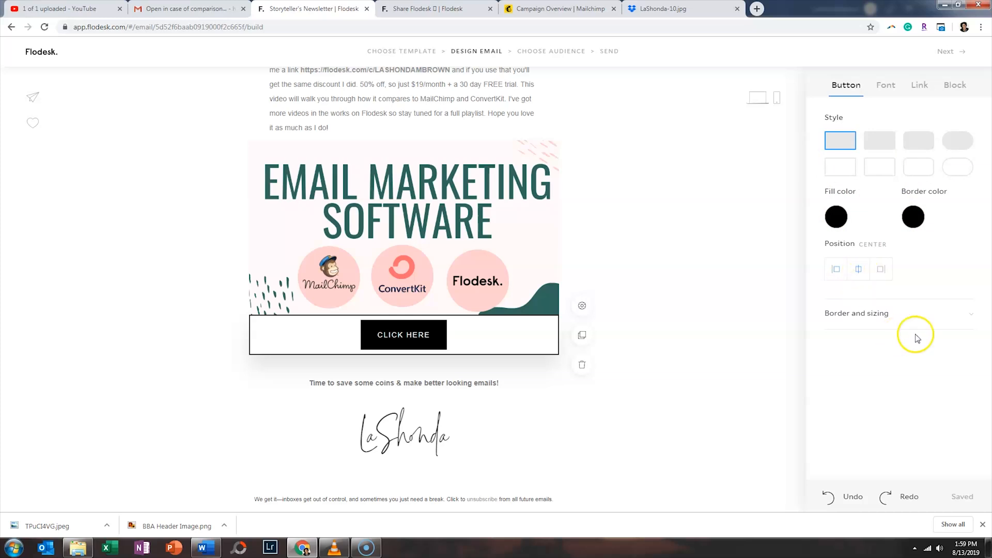
click(971, 321)
click(962, 326)
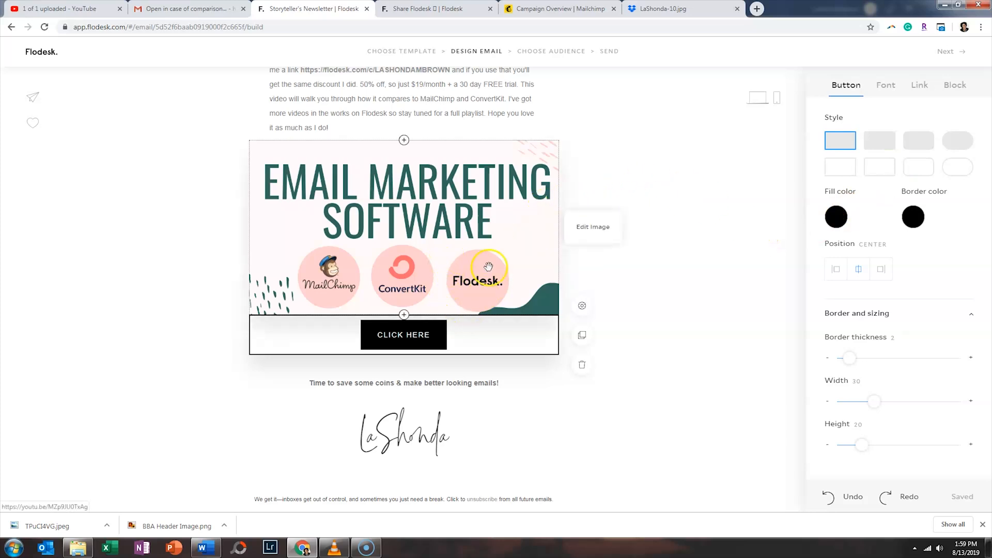
scroll(671, 336, up, 4)
scroll(670, 336, up, 7)
scroll(671, 336, down, 9)
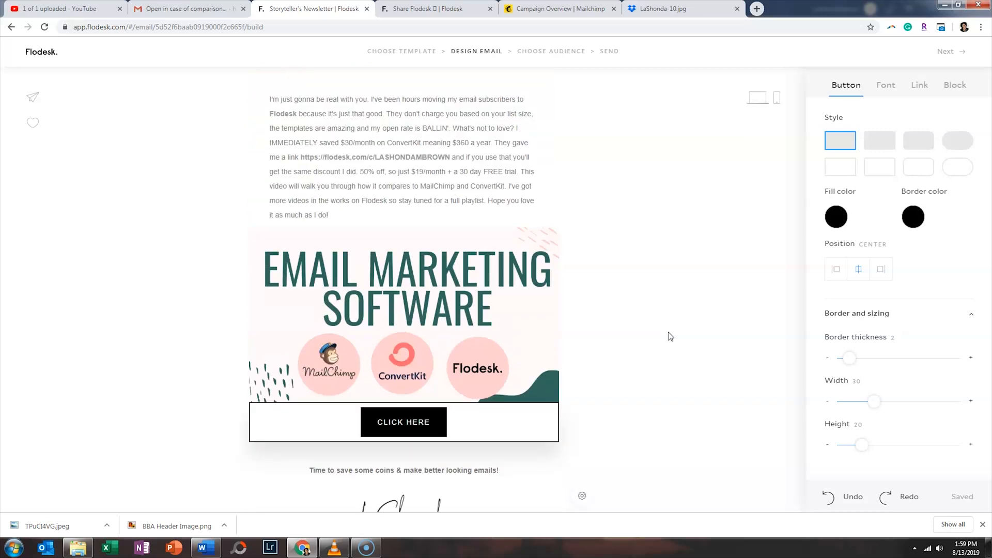
scroll(667, 337, down, 1)
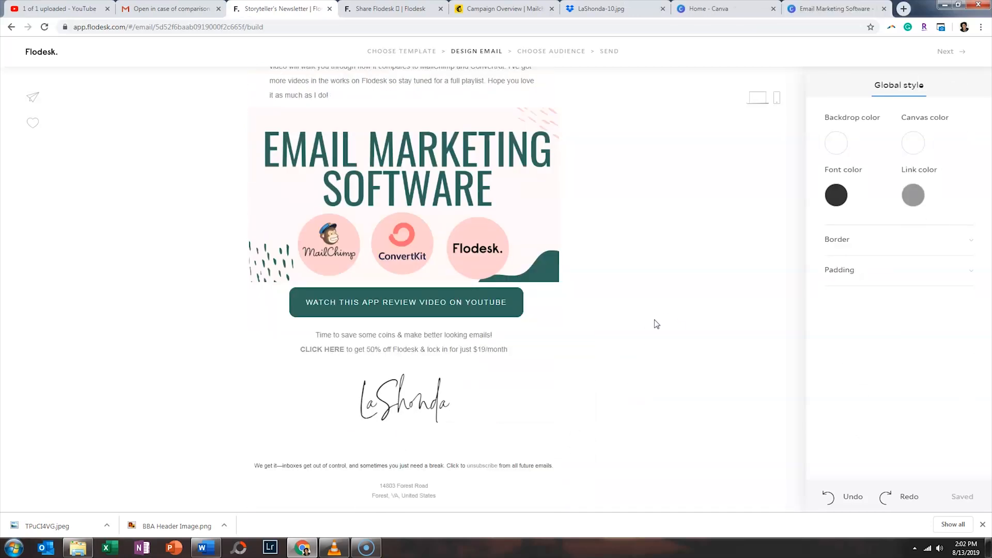
click(455, 306)
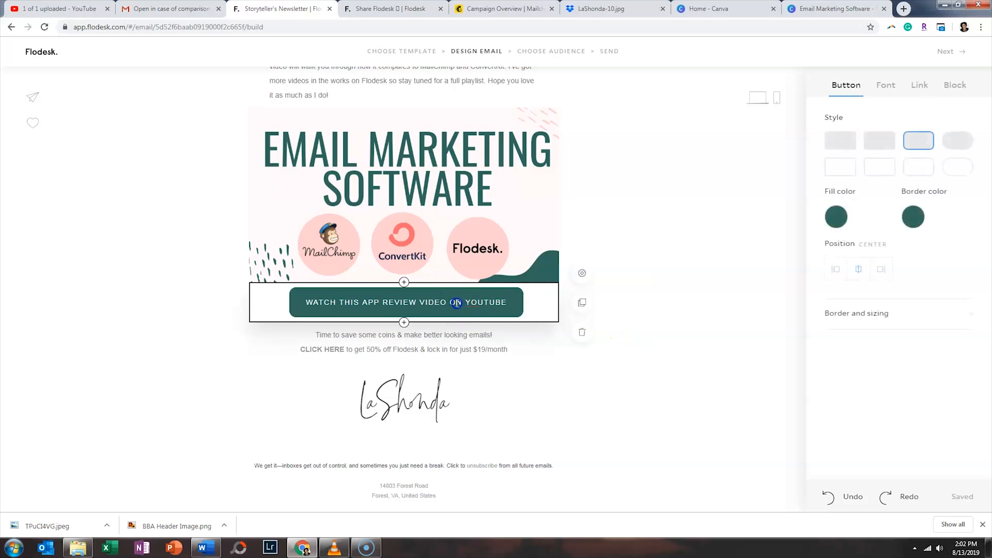
click(402, 298)
click(843, 226)
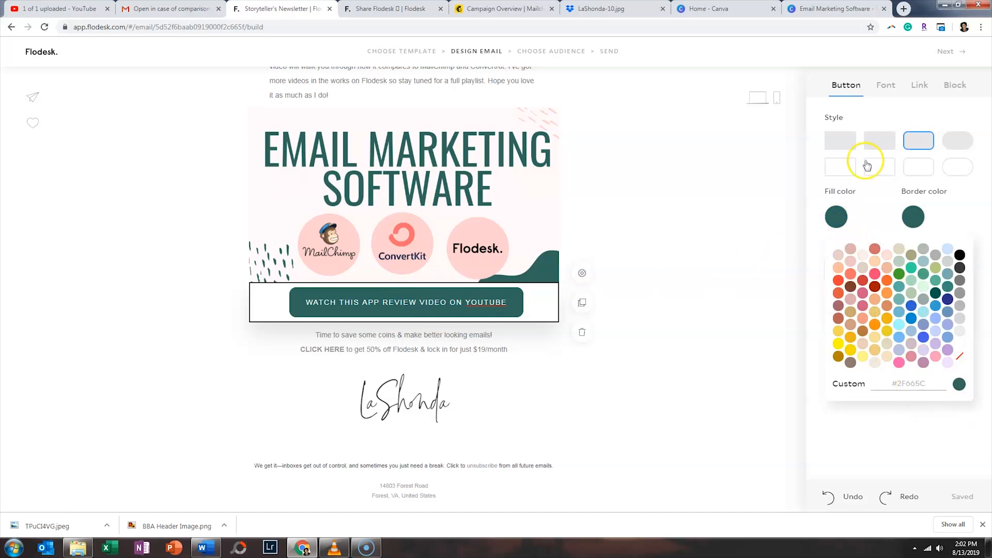
click(848, 10)
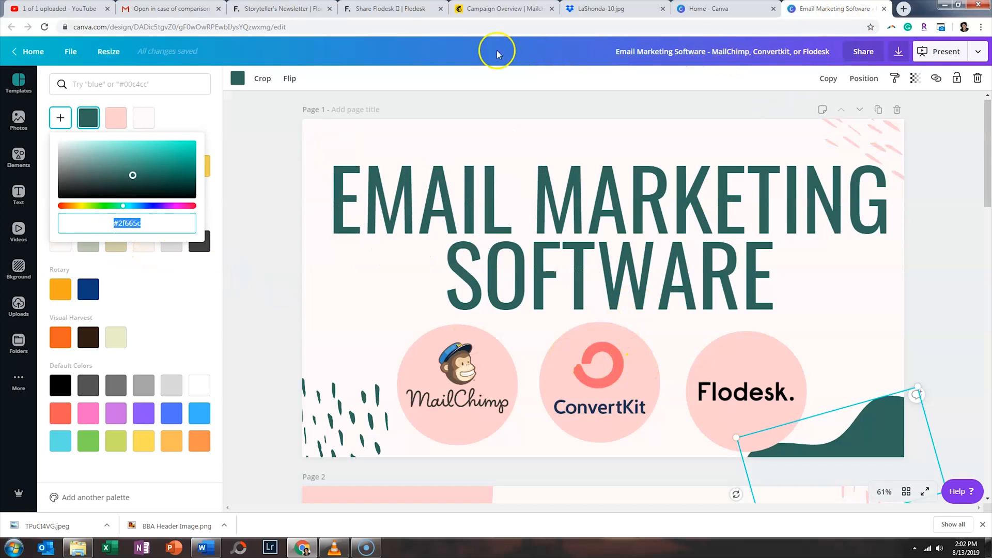
click(379, 8)
click(310, 9)
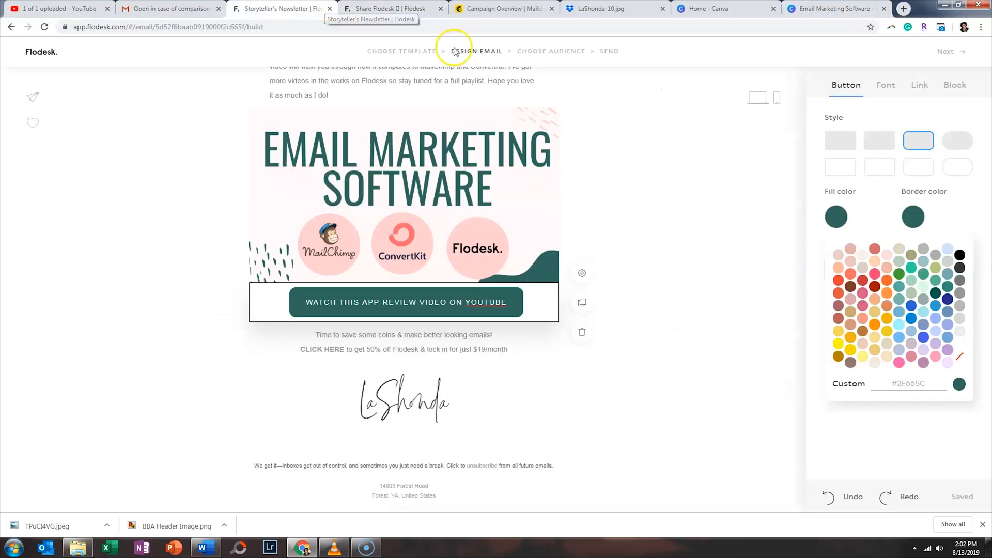
click(769, 246)
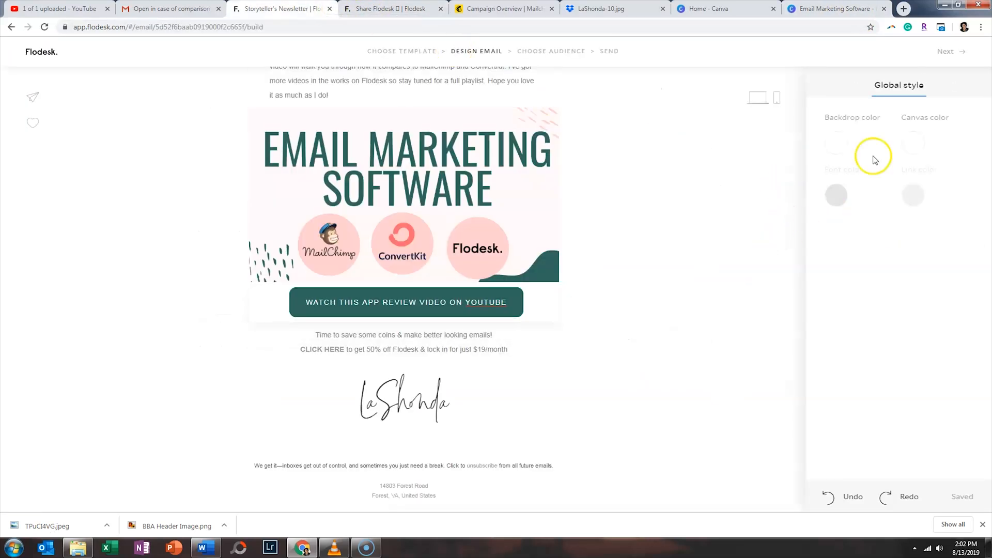
click(463, 301)
click(928, 87)
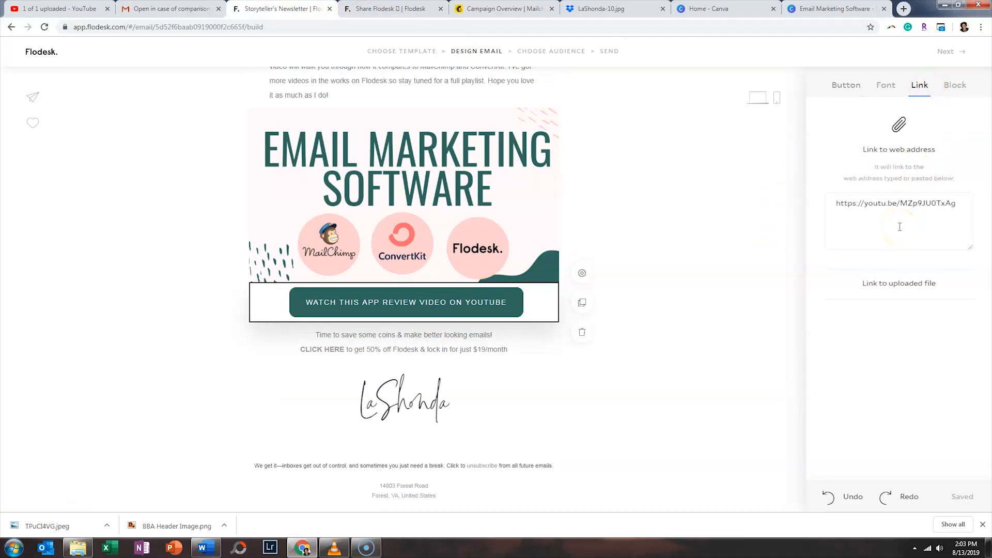
click(739, 244)
scroll(708, 259, up, 4)
scroll(709, 262, up, 8)
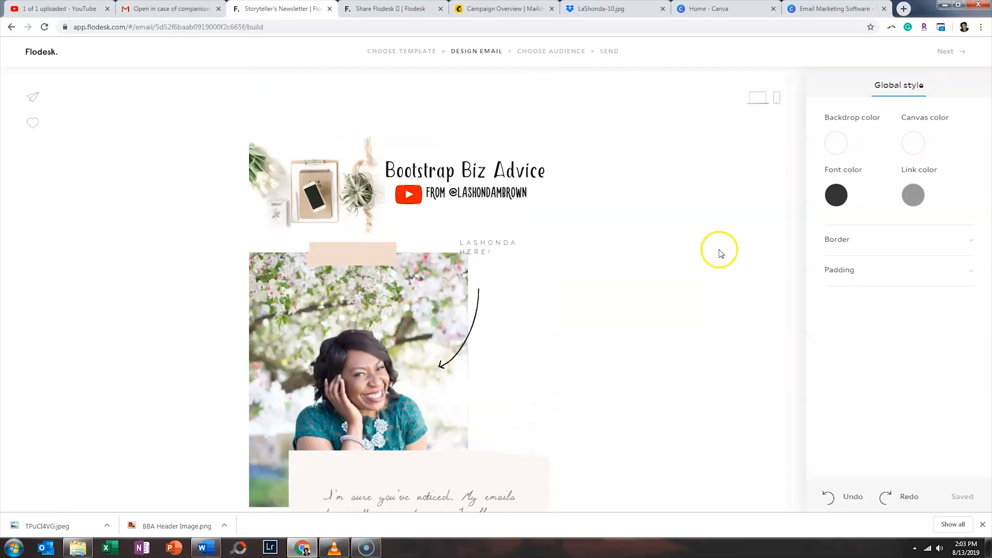
click(504, 9)
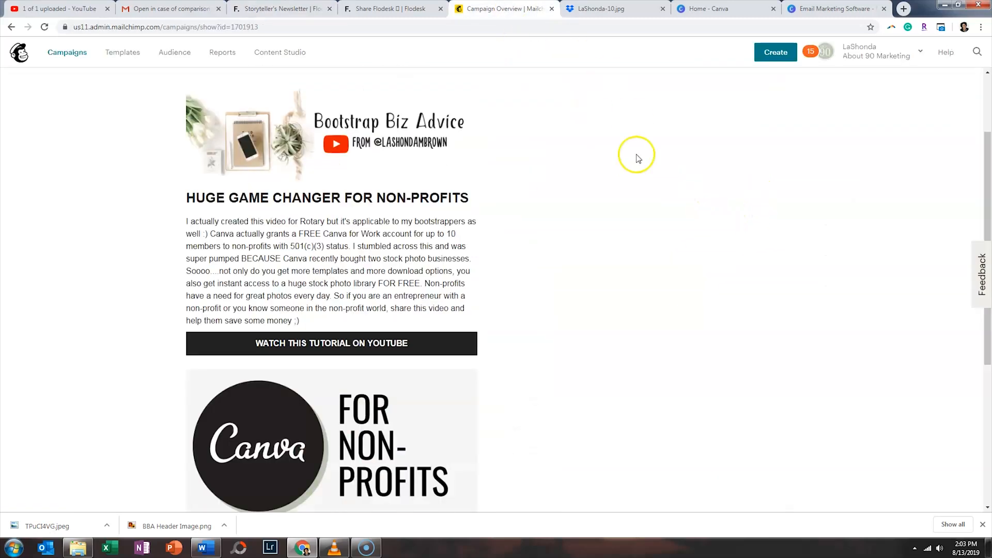
scroll(638, 222, down, 4)
scroll(640, 223, up, 3)
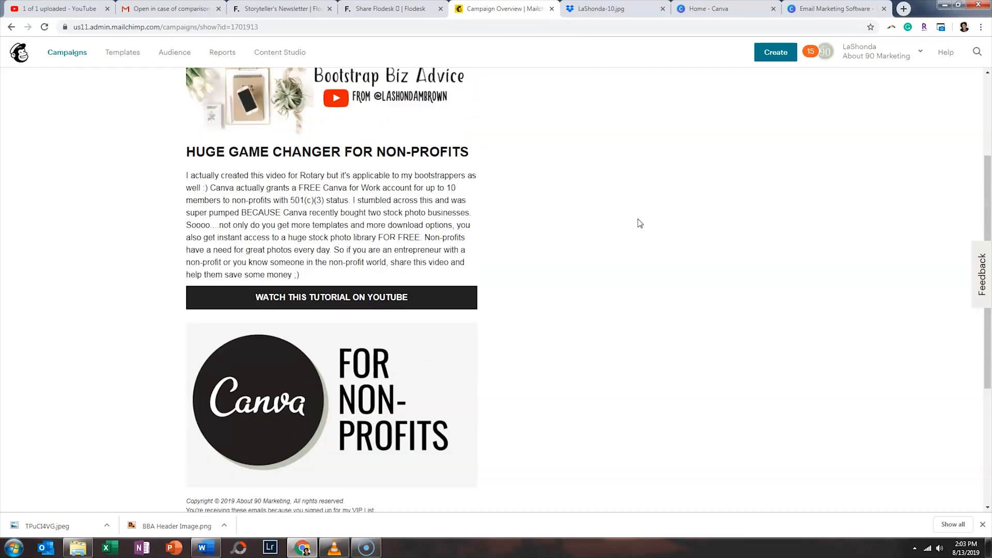
scroll(638, 222, up, 2)
click(372, 9)
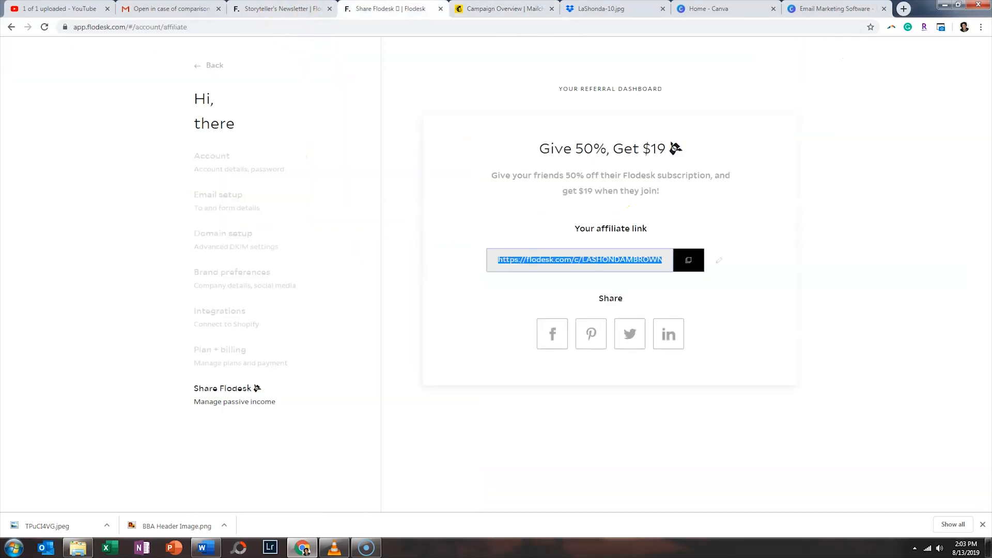
click(300, 9)
scroll(603, 235, down, 5)
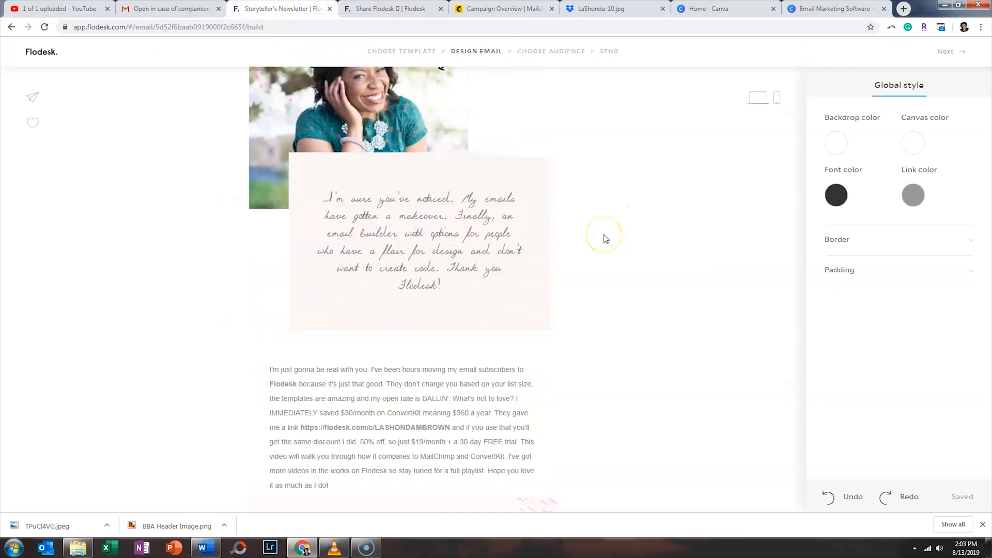
scroll(606, 239, down, 8)
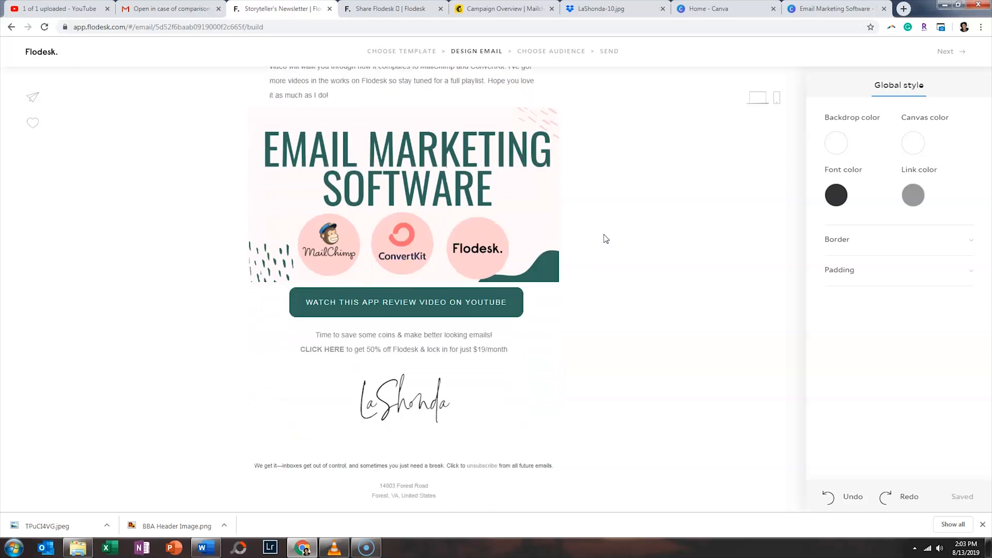
- Append 'Yes, Flodesk is the reason this email looks this good ;)' after the $19/month offer
click(513, 350)
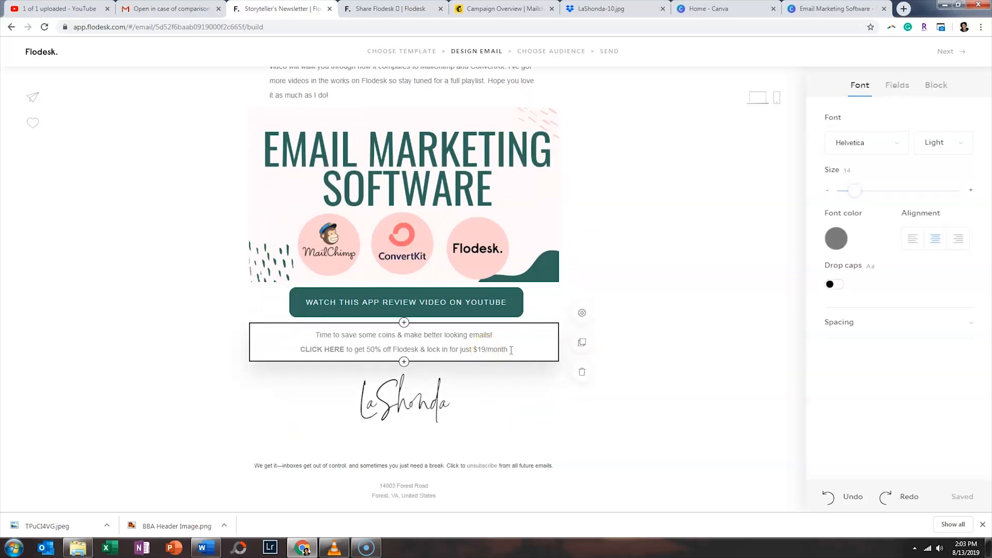
click(509, 348)
text(Yes, )
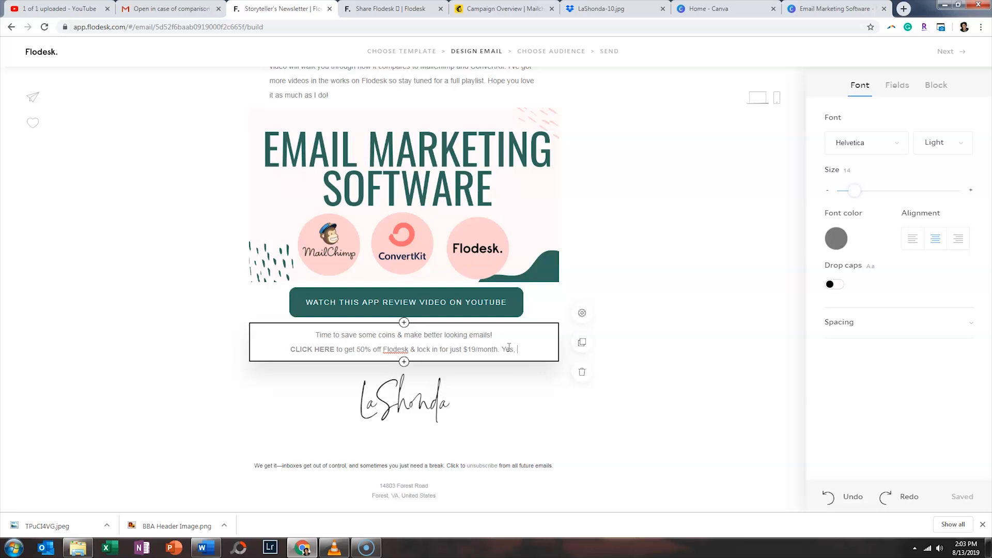
text(Flodesk is the reason this email looks go)
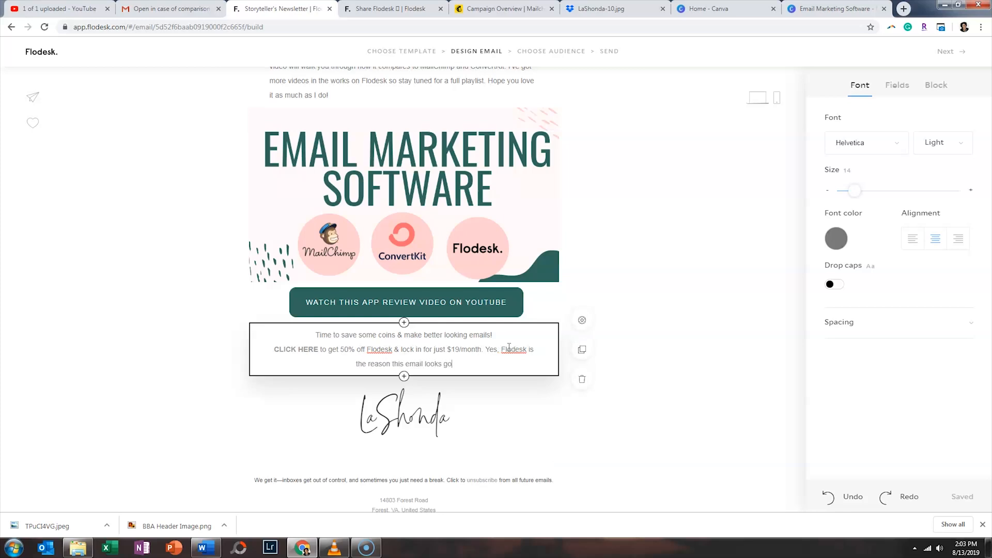
key(BackSpace)
key(BackSpace)
key(BackSpace)
key(BackSpace)
text(good ;))
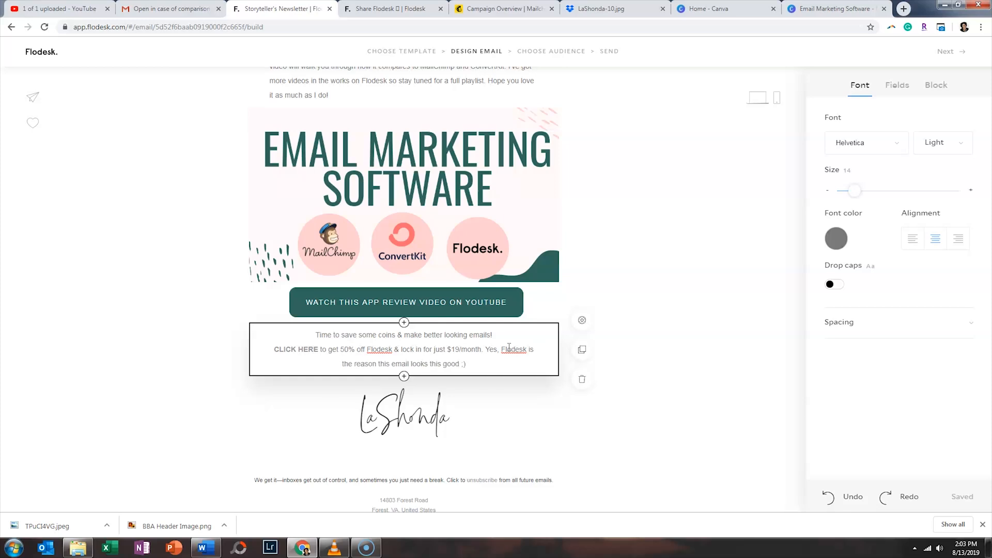
click(639, 277)
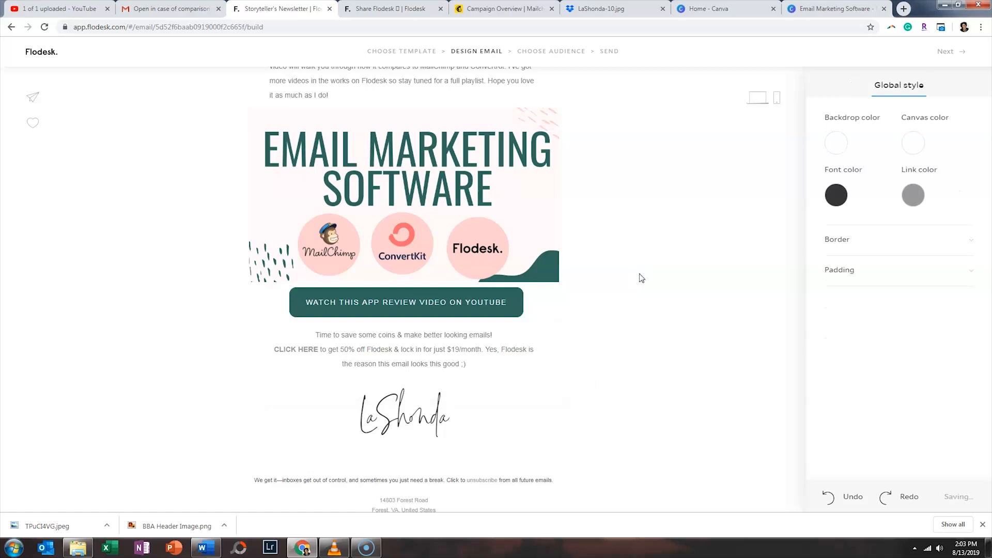
- Delete the 60 px and 50 px spacer blocks at the top of the email
scroll(640, 277, up, 10)
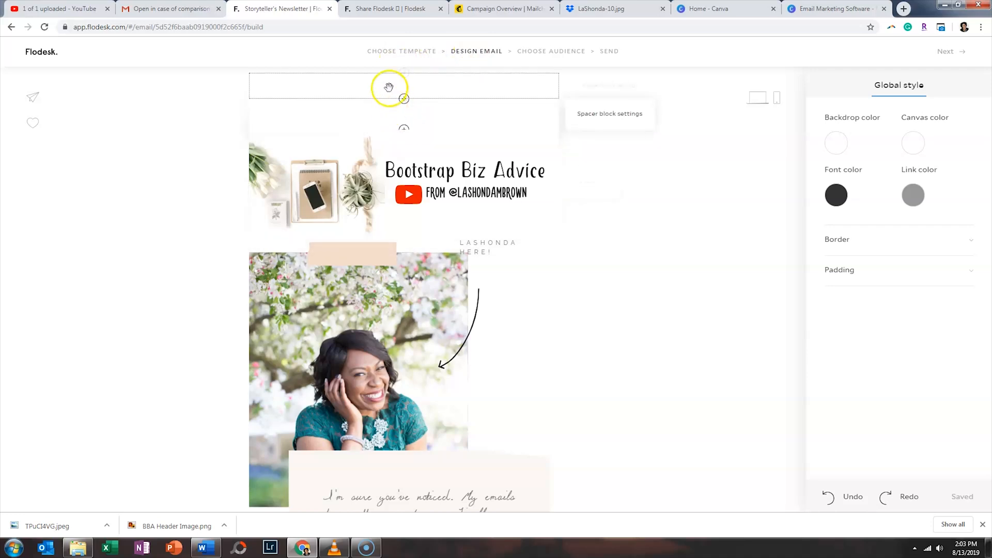
click(396, 124)
click(581, 153)
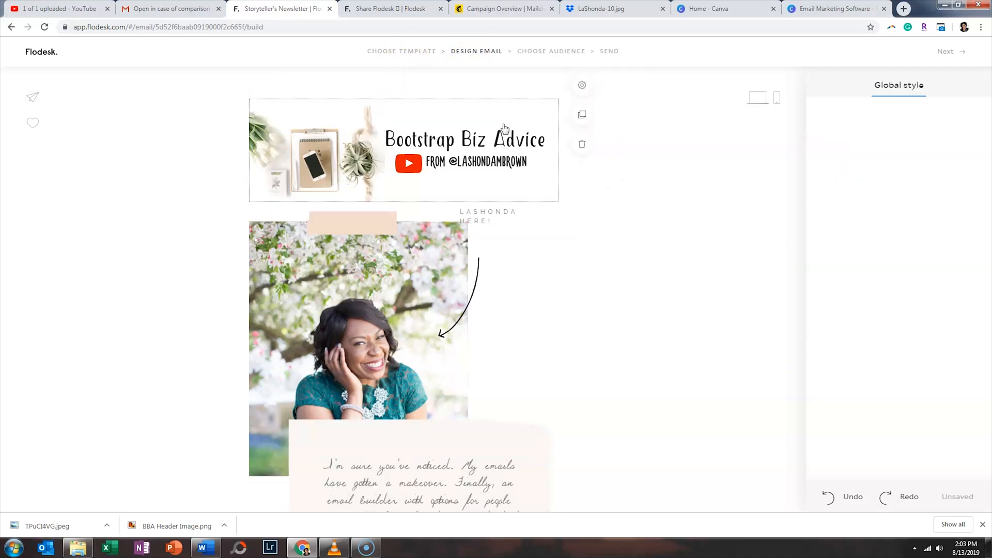
click(484, 93)
click(584, 137)
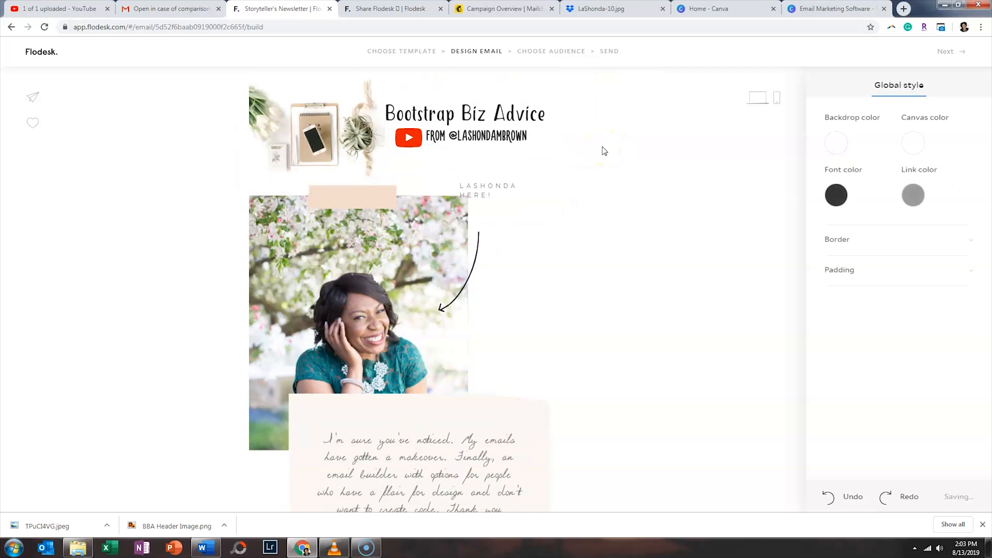
- Check the email in mobile and desktop previews, then return to editing
click(777, 98)
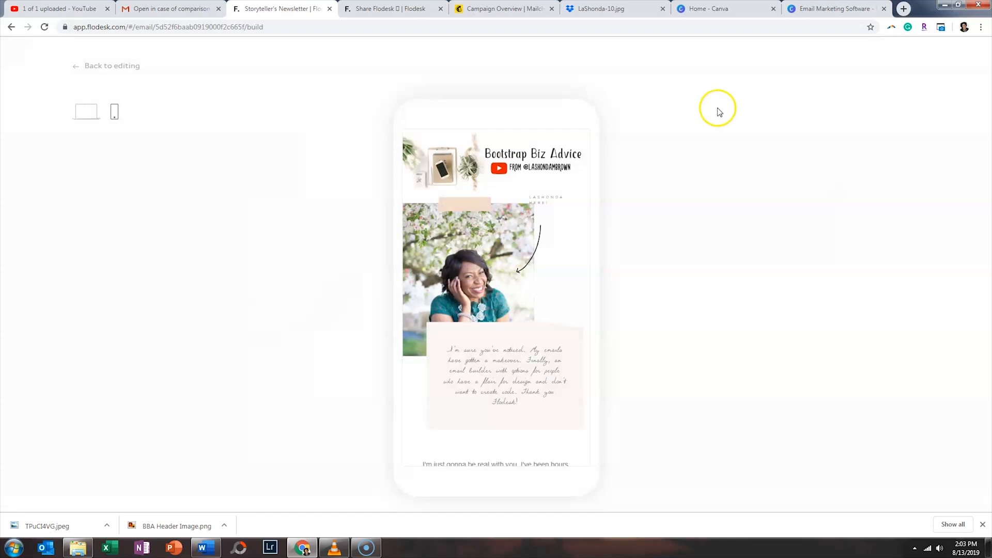
click(89, 112)
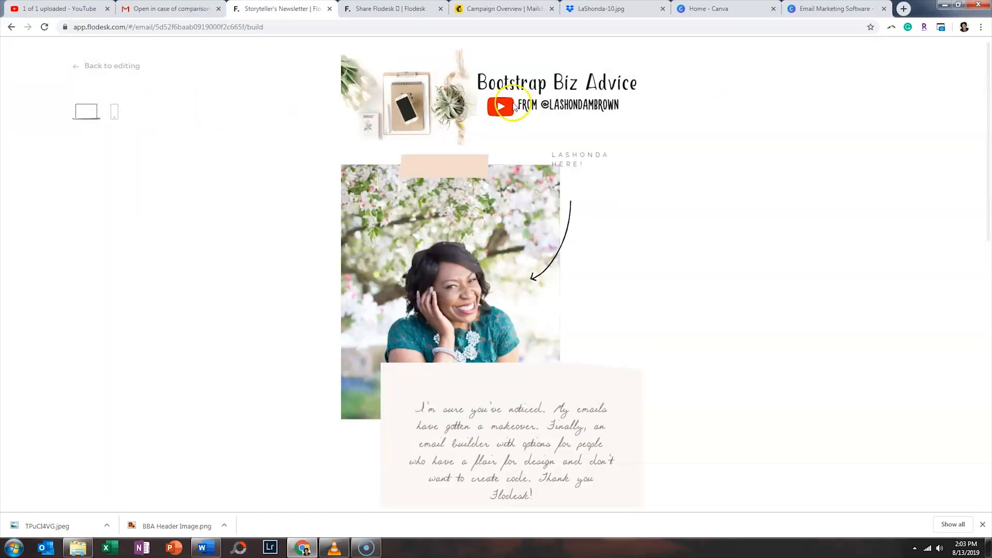
click(92, 66)
click(549, 57)
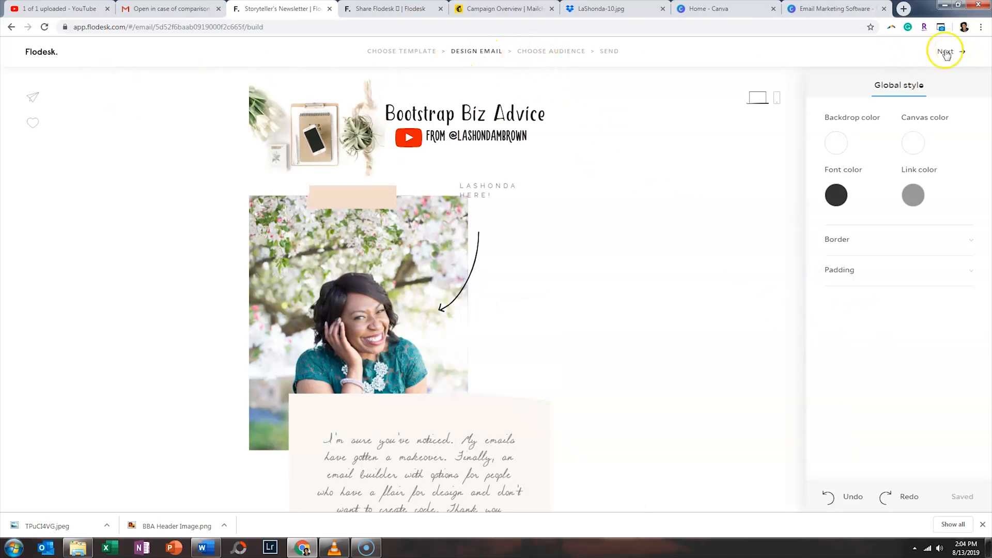
- Advance from the design step to the audience setup
click(550, 53)
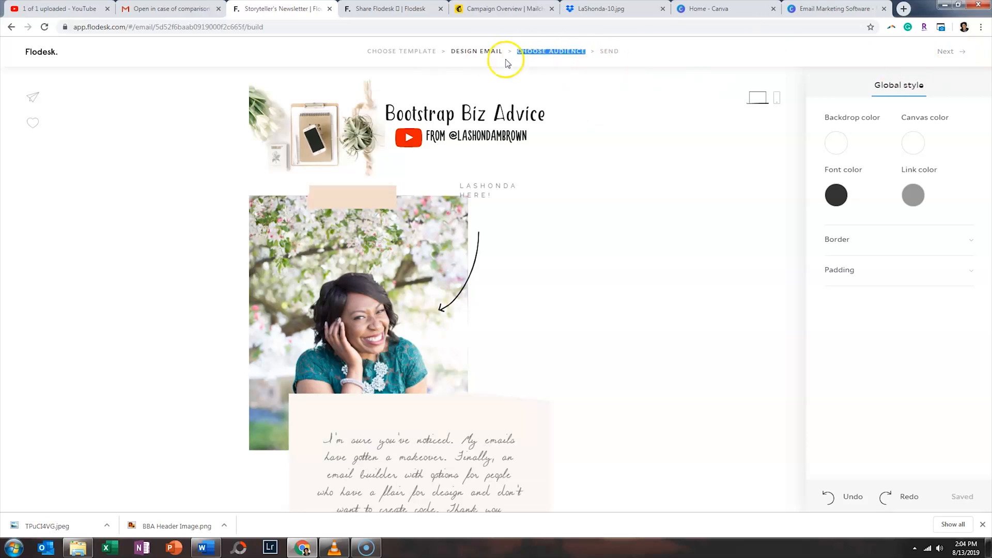
click(561, 51)
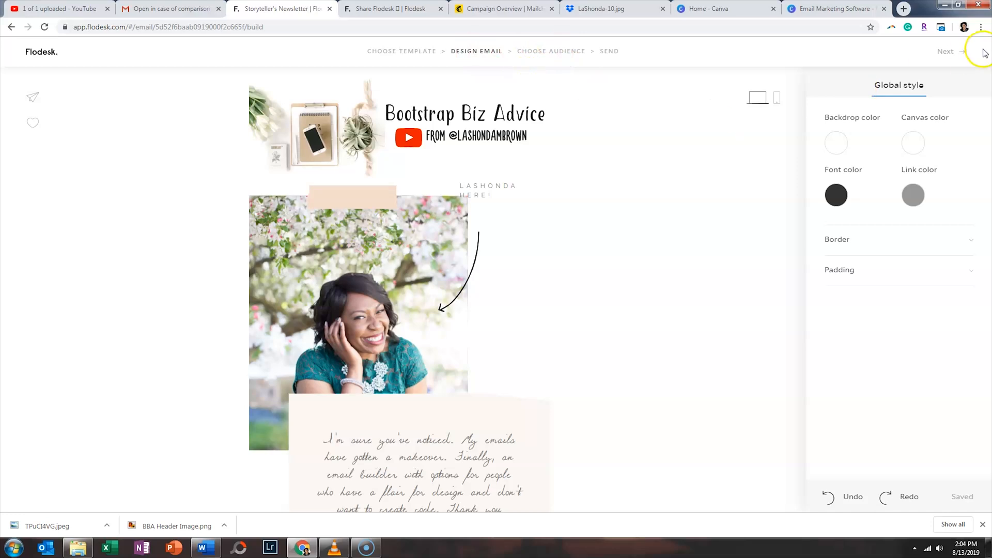
click(954, 54)
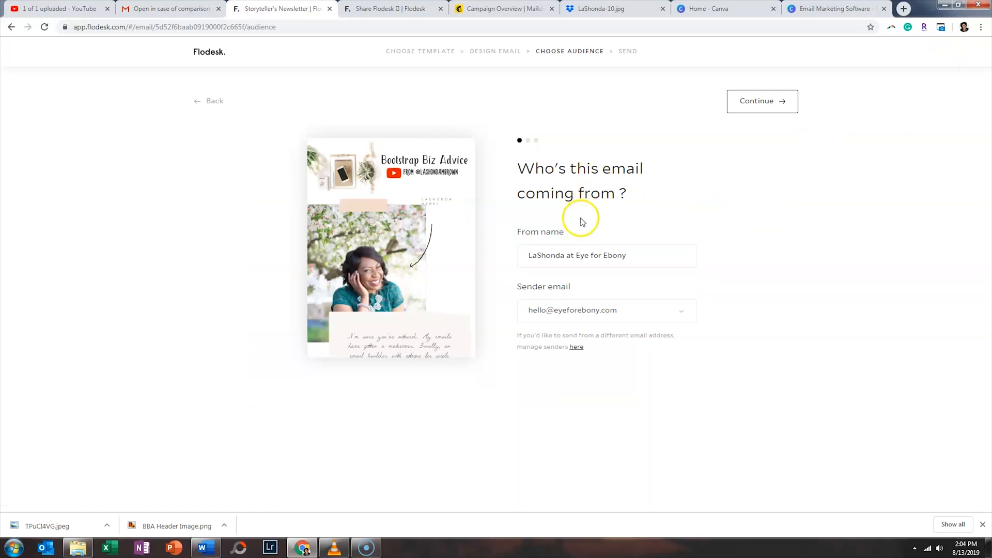
- Switch the sender to the second verified address and continue to the subject line
click(680, 313)
click(638, 361)
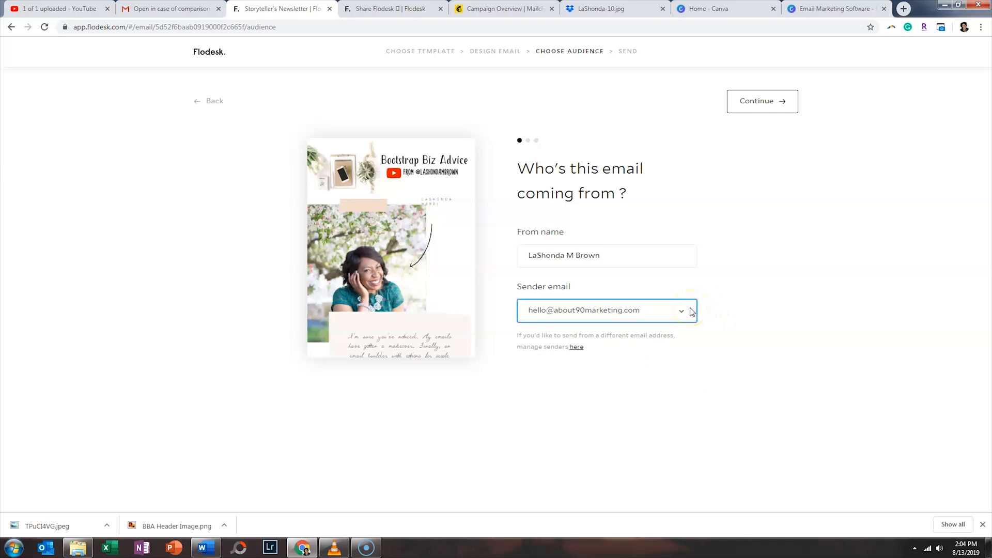
click(768, 101)
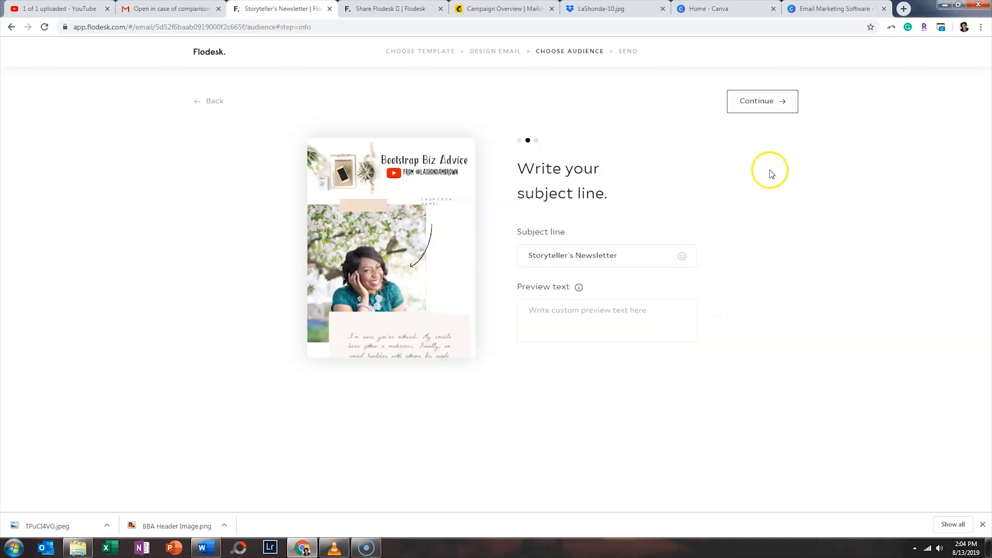
- Replace the subject line with 'FINALLY. MY EMAILS DON'T SUCK.'
triple_click(627, 252)
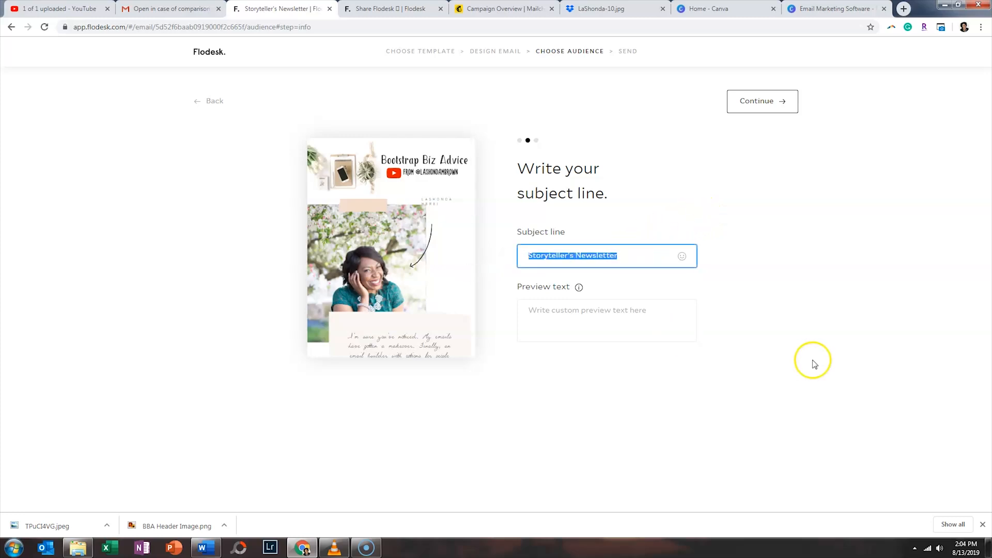
key(BackSpace)
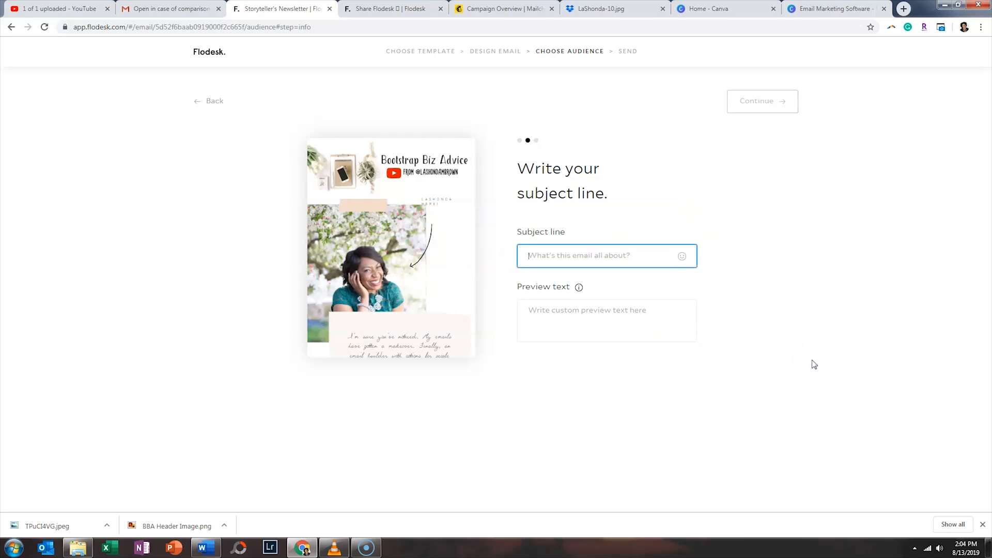
text(FINAL)
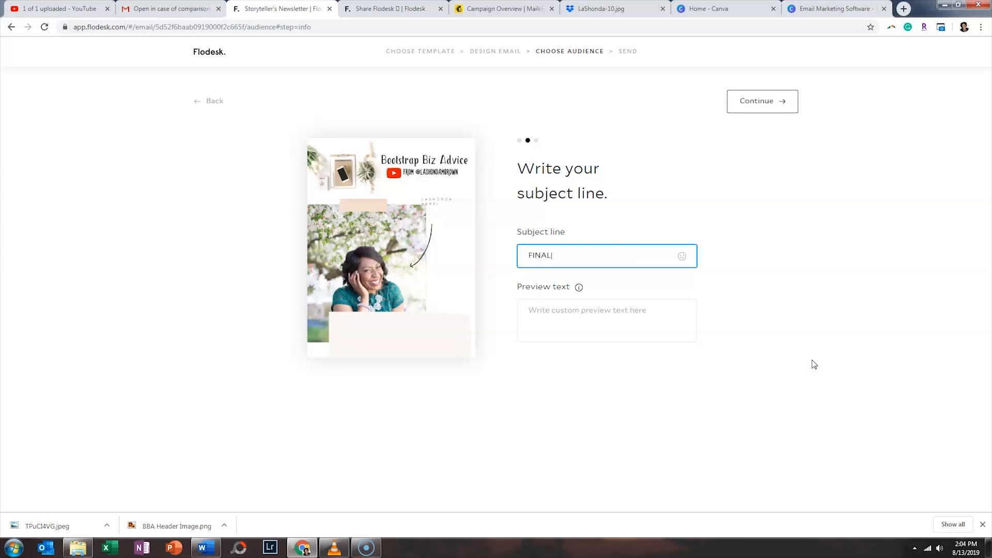
text(LY. MY EMAILS DON'T SUCK.)
- Write preview text about a new email company in town you're gonna love, then continue to recipients
click(636, 312)
text(So)
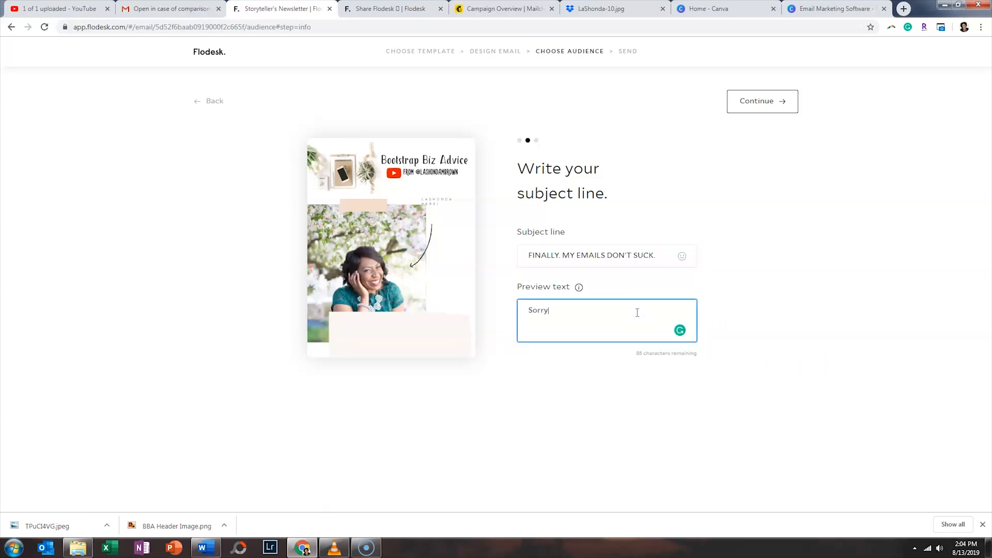
text(rry)
key(BackSpace)
key(BackSpace)
key(BackSpace)
key(BackSpace)
key(BackSpace)
text(Guys, there's a new email marketing)
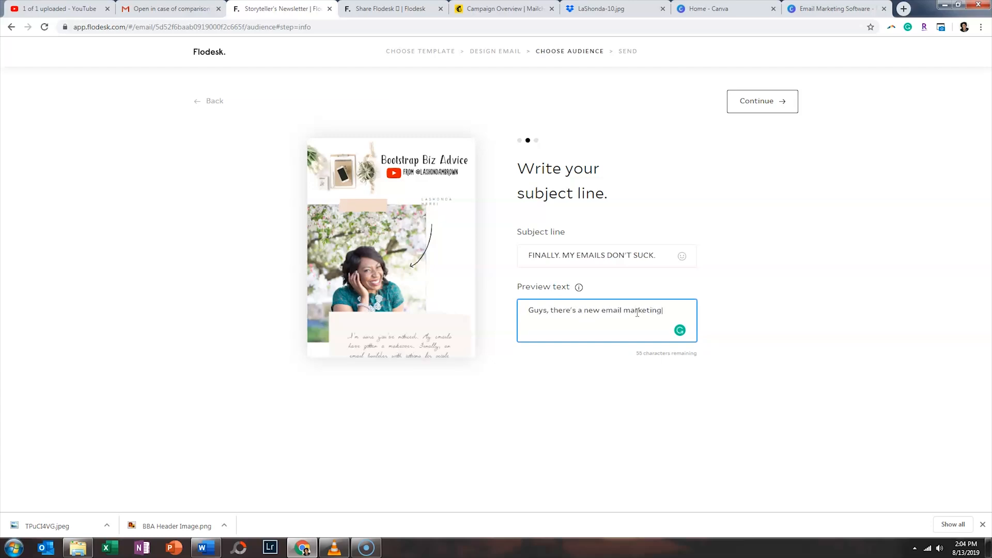
key(BackSpace)
key(BackSpace)
text(any in town and you're gonna love it!)
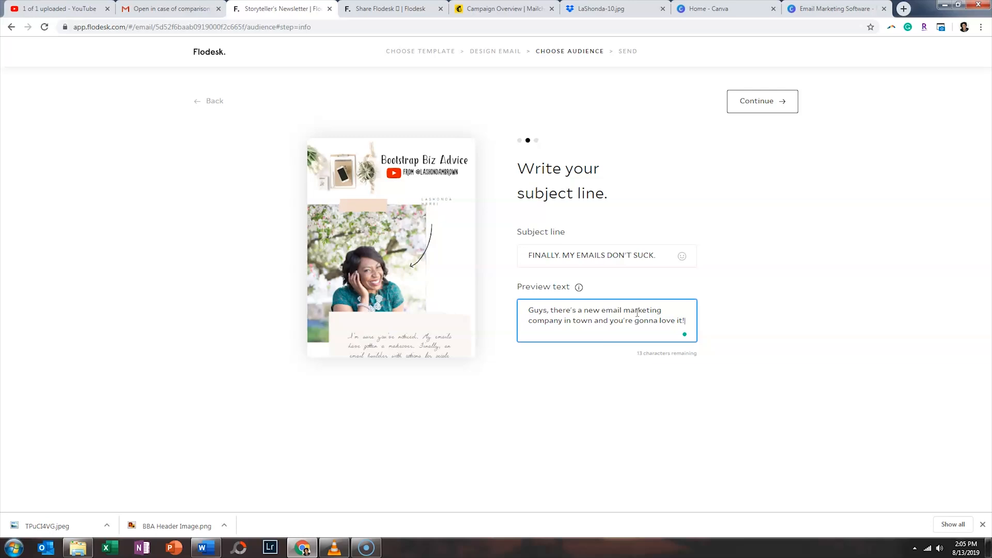
click(759, 99)
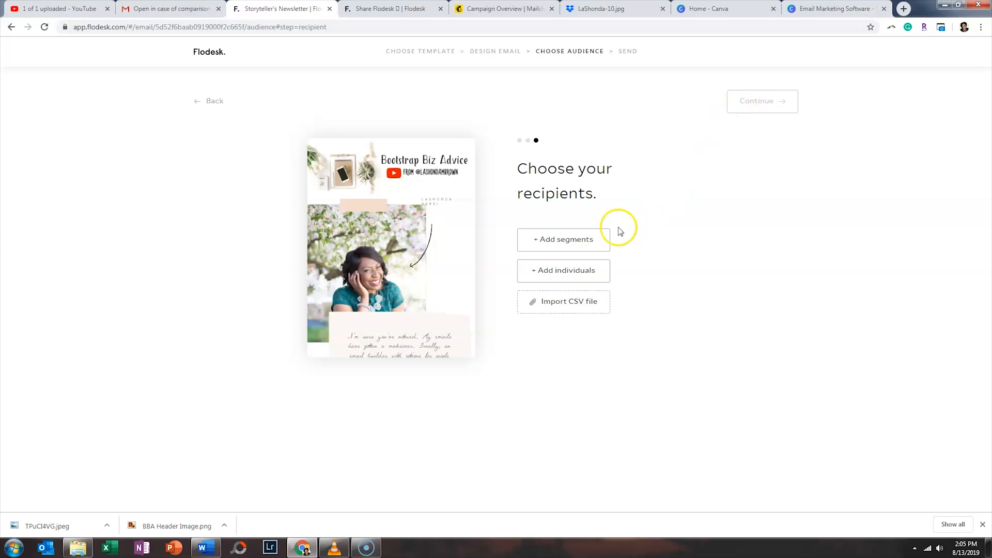
- Include the Bootstrap Email List segment (720 recipients) and continue to scheduling
click(597, 238)
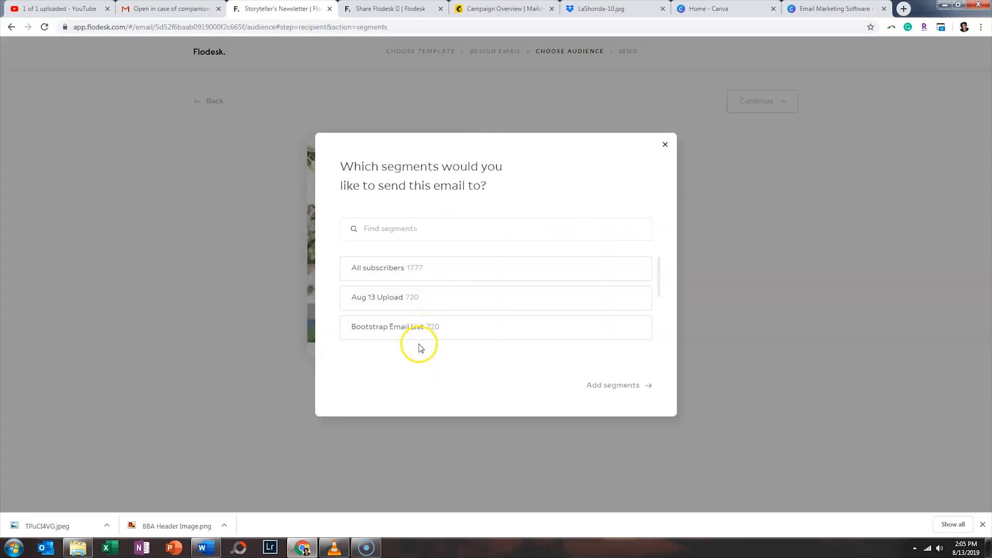
mouse_move(422, 339)
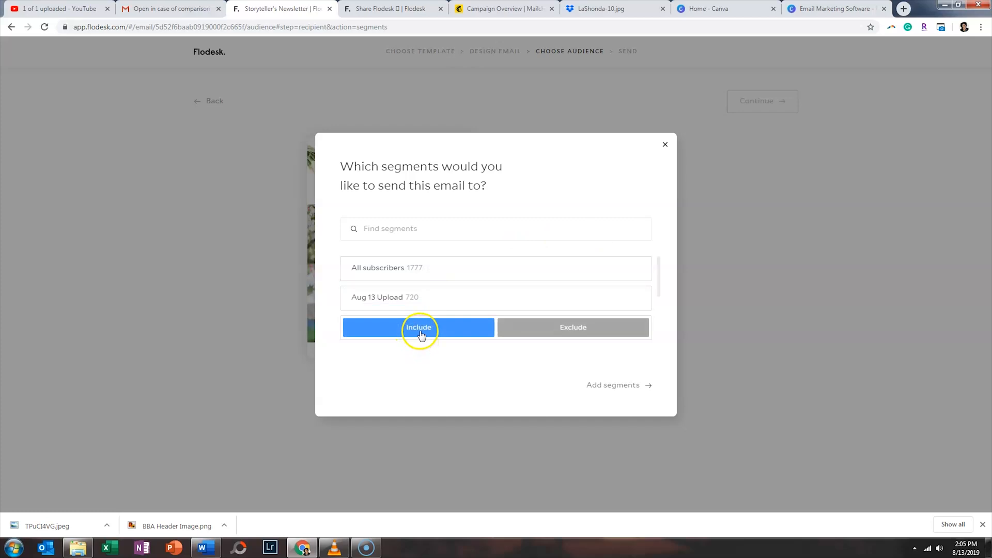
click(422, 335)
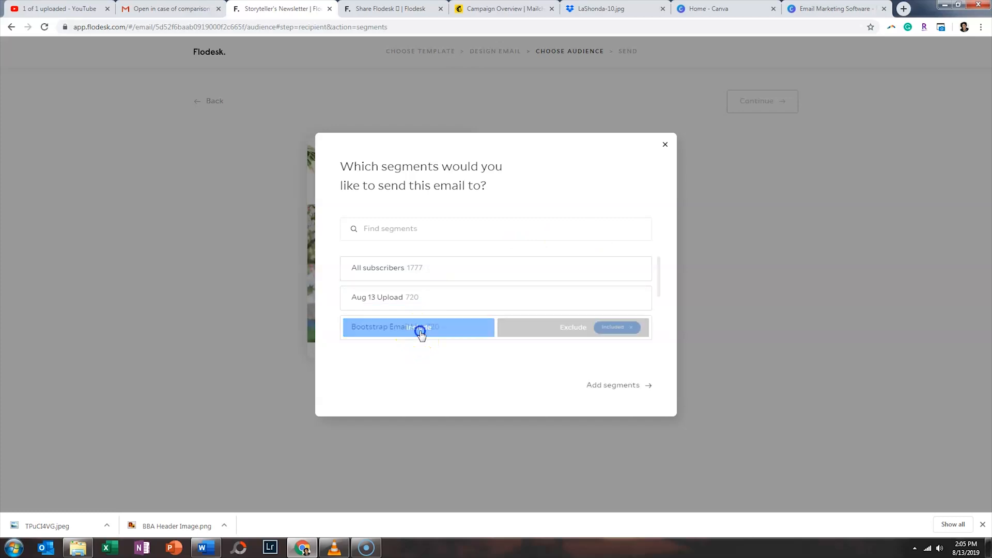
click(635, 387)
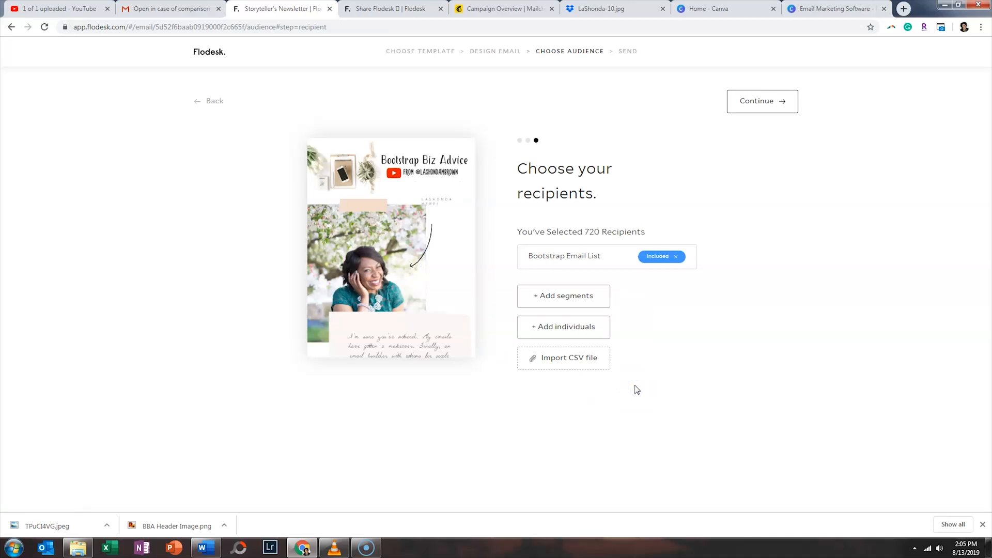
click(781, 105)
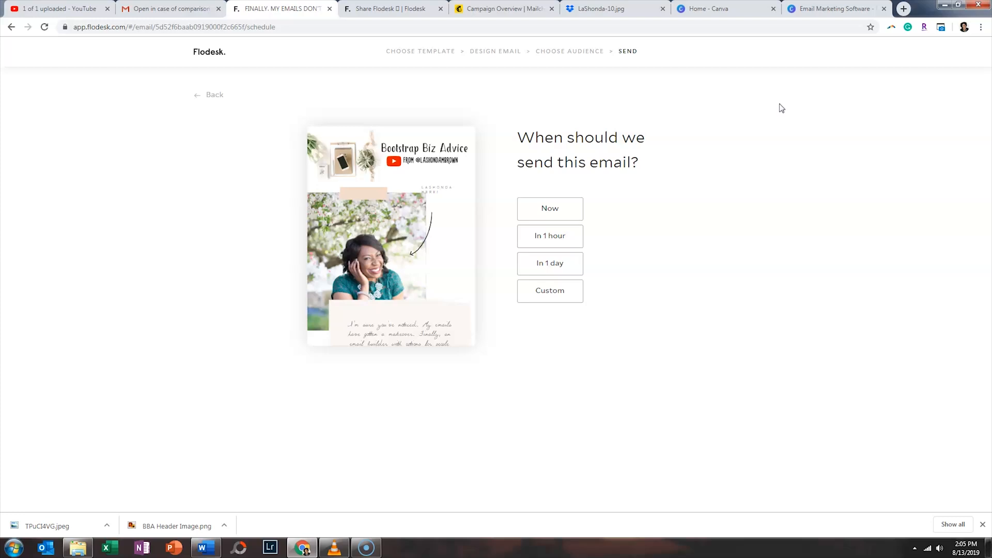
- Choose Custom send scheduling, then switch to the YouTube upload page
click(570, 299)
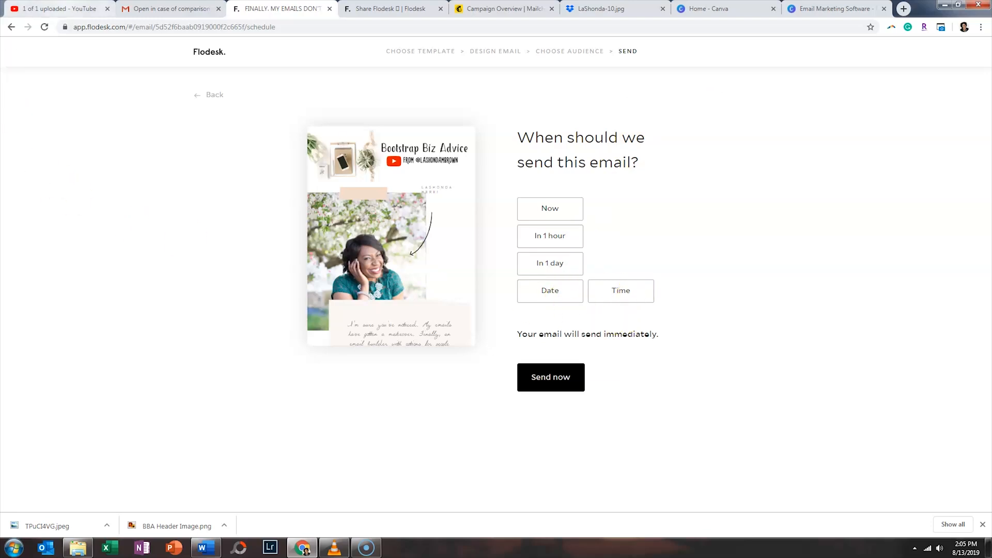
click(57, 8)
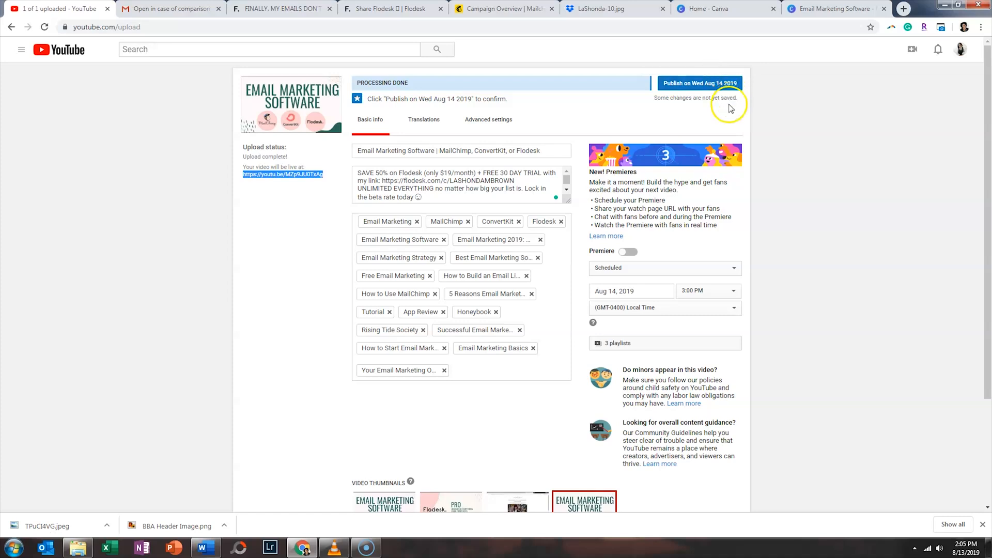
- Publish the Email Marketing Software video as Public and return to Flodesk scheduling
click(712, 270)
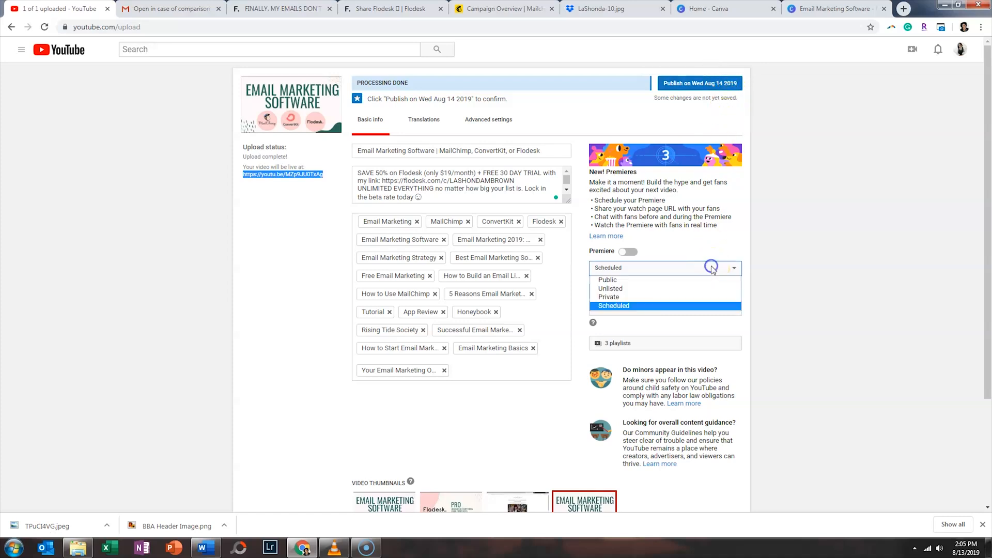
click(707, 282)
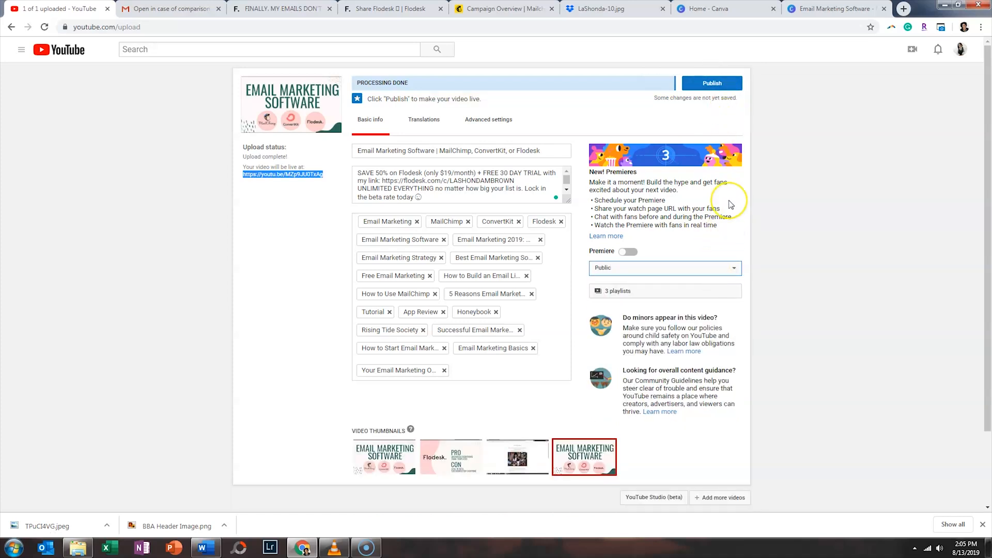
click(712, 84)
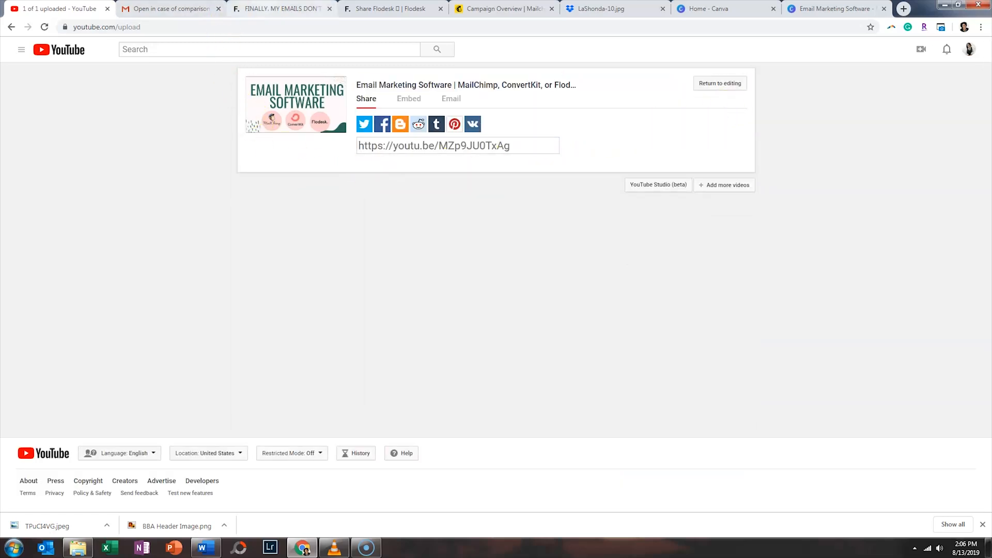
click(281, 10)
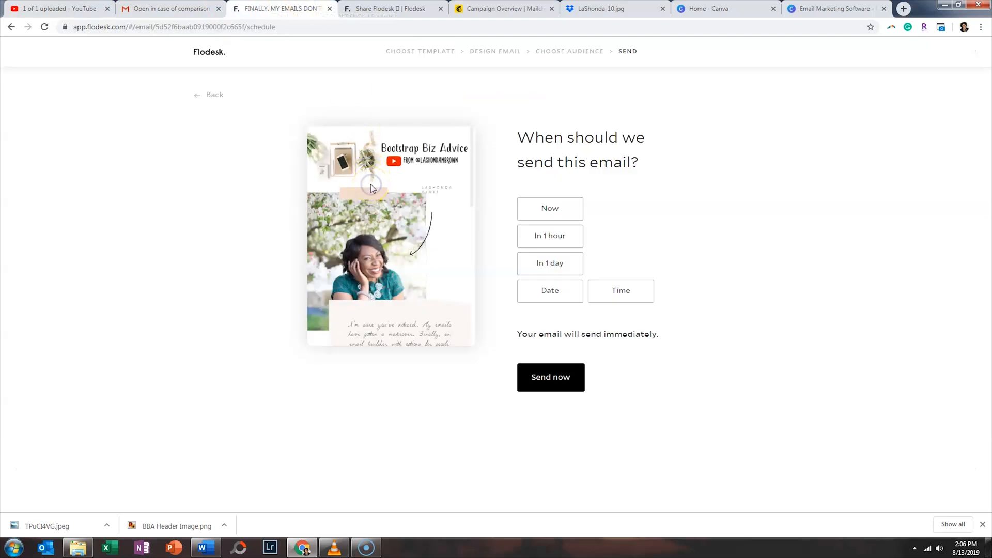
click(213, 95)
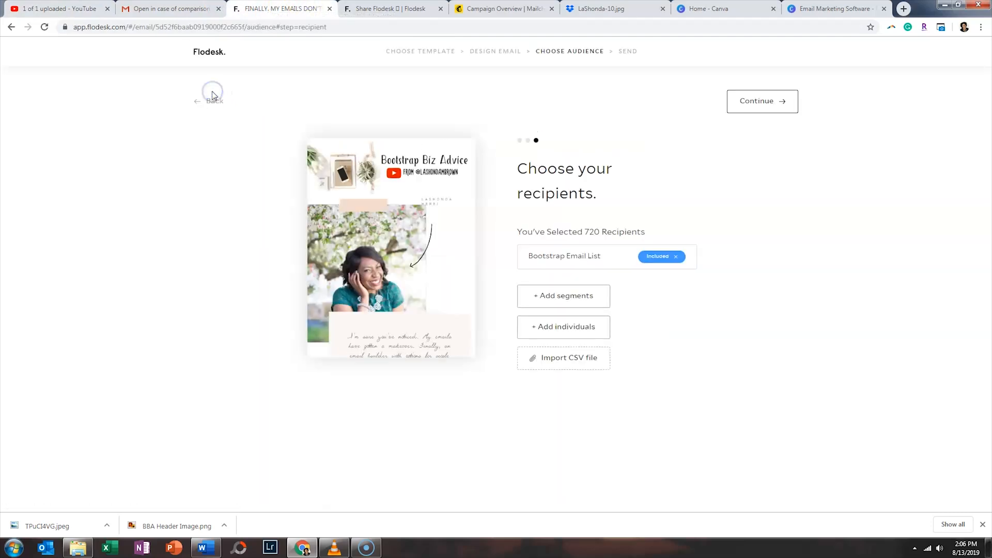
click(211, 102)
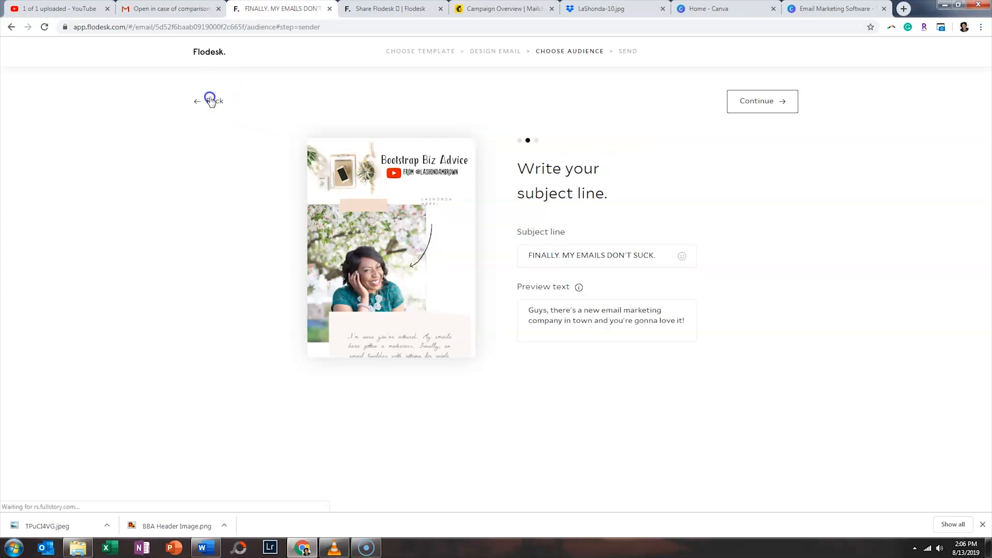
click(211, 101)
click(211, 101)
click(504, 51)
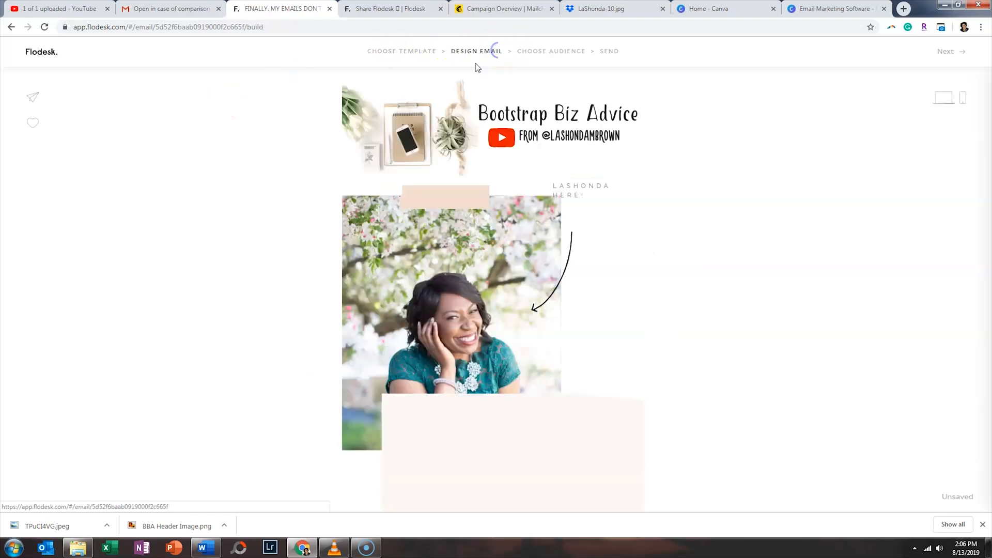
click(410, 152)
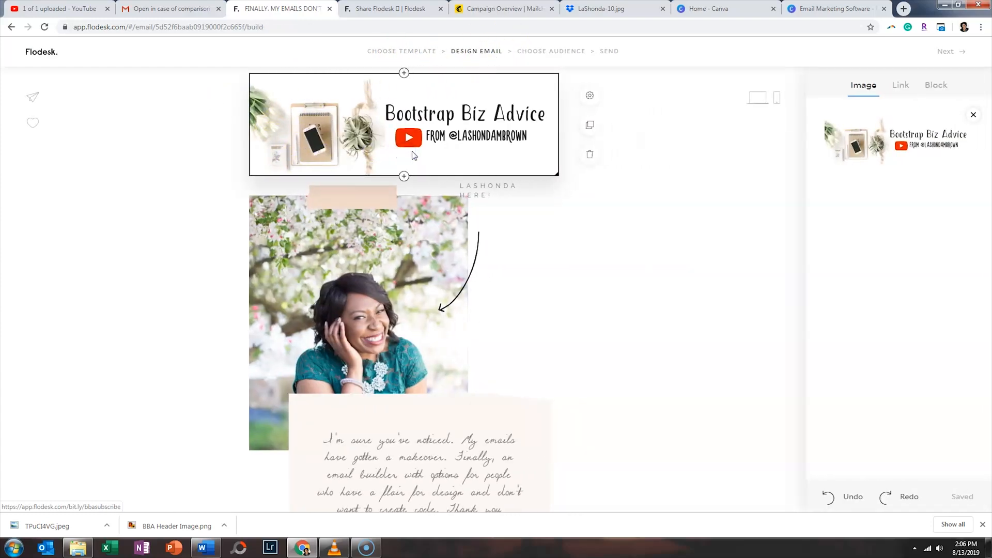
click(908, 87)
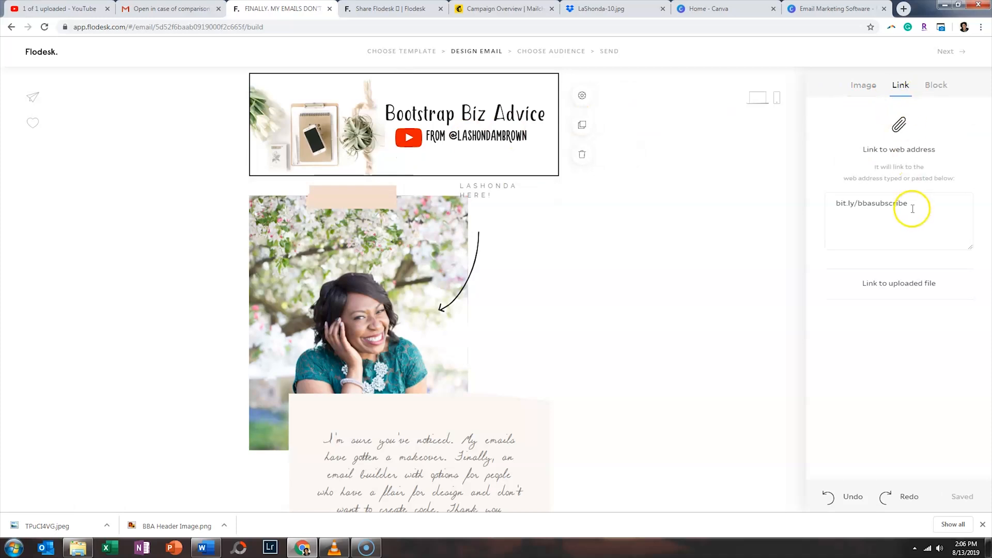
scroll(456, 295, down, 10)
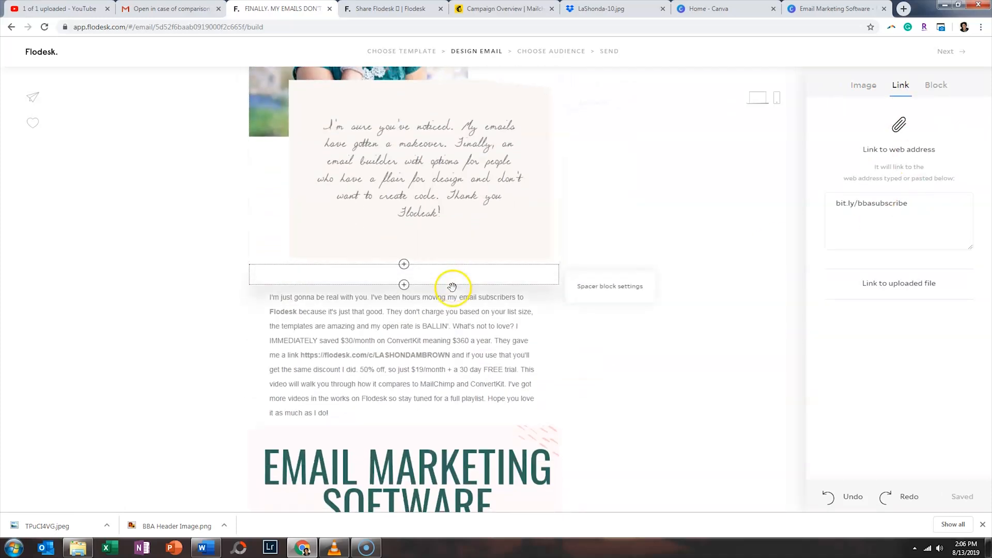
click(412, 305)
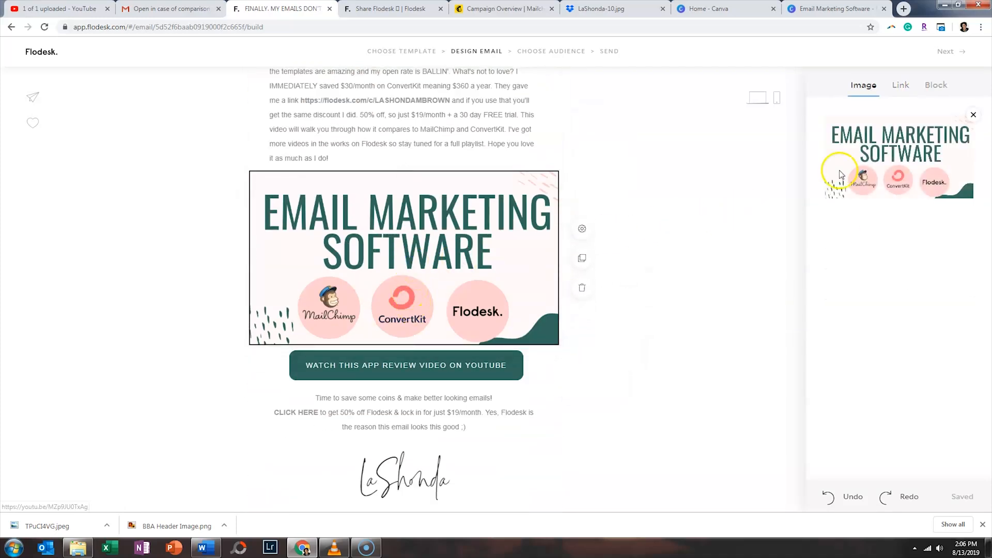
click(901, 85)
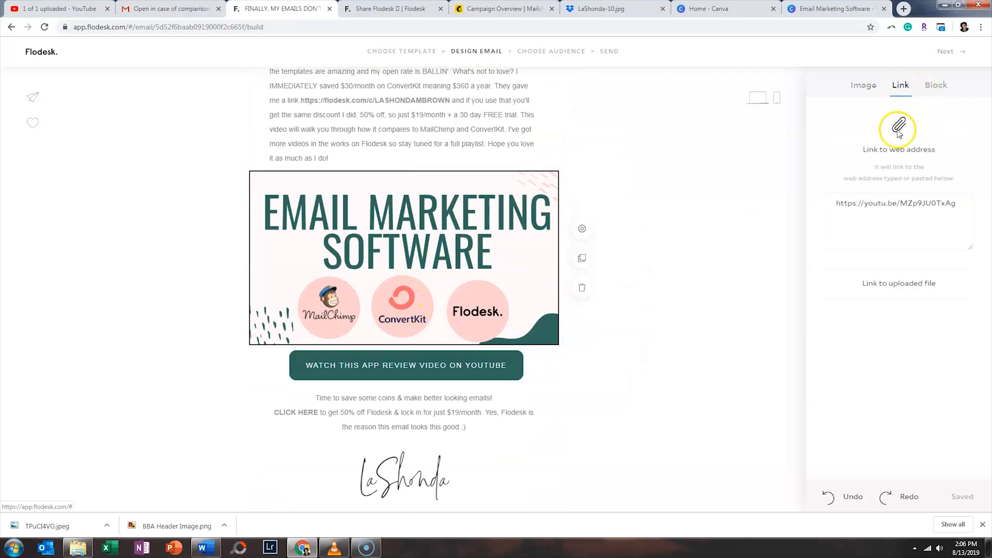
click(470, 367)
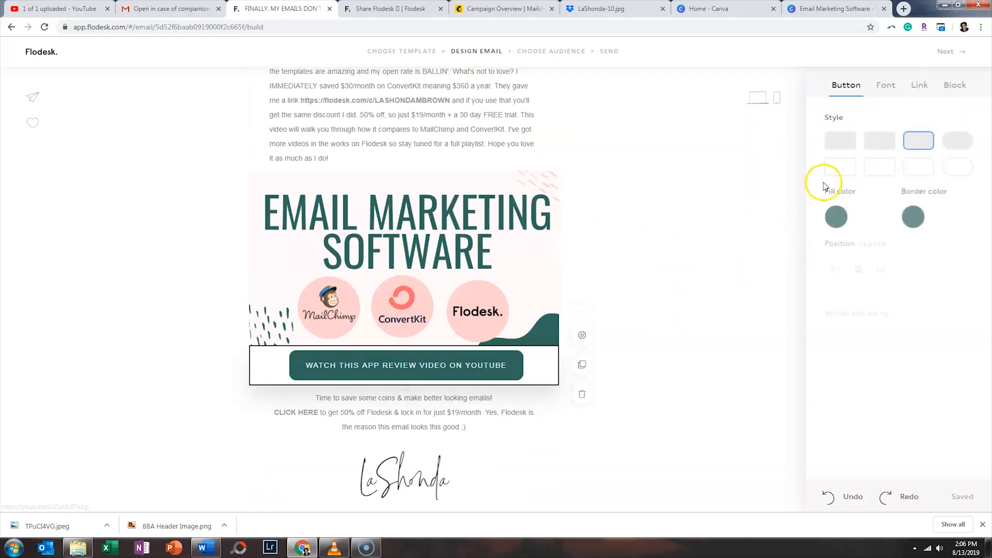
click(918, 86)
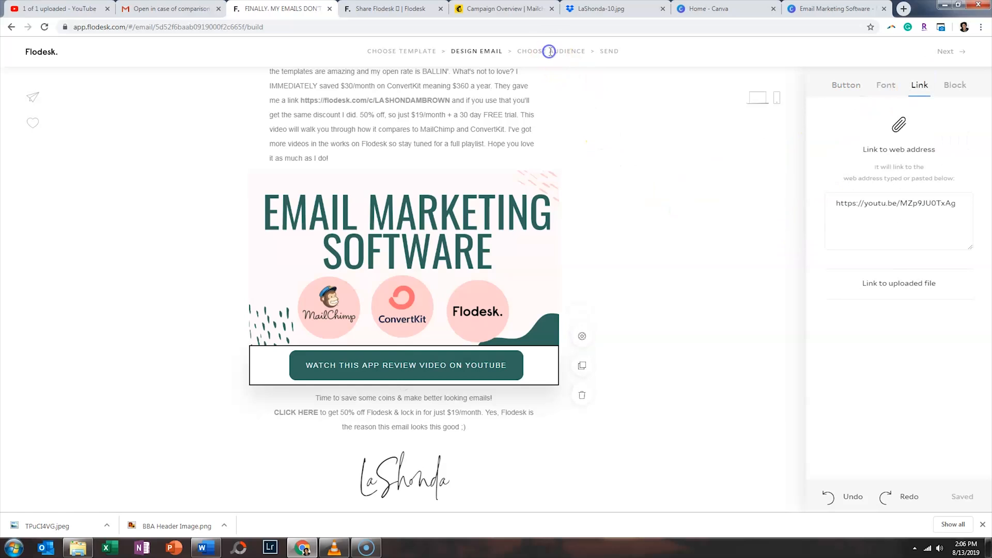
click(947, 51)
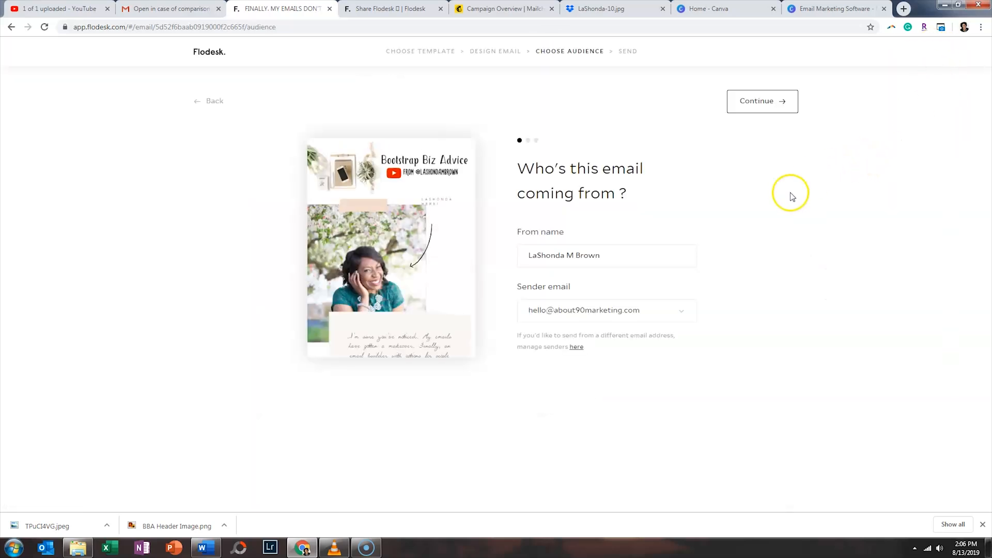
click(758, 104)
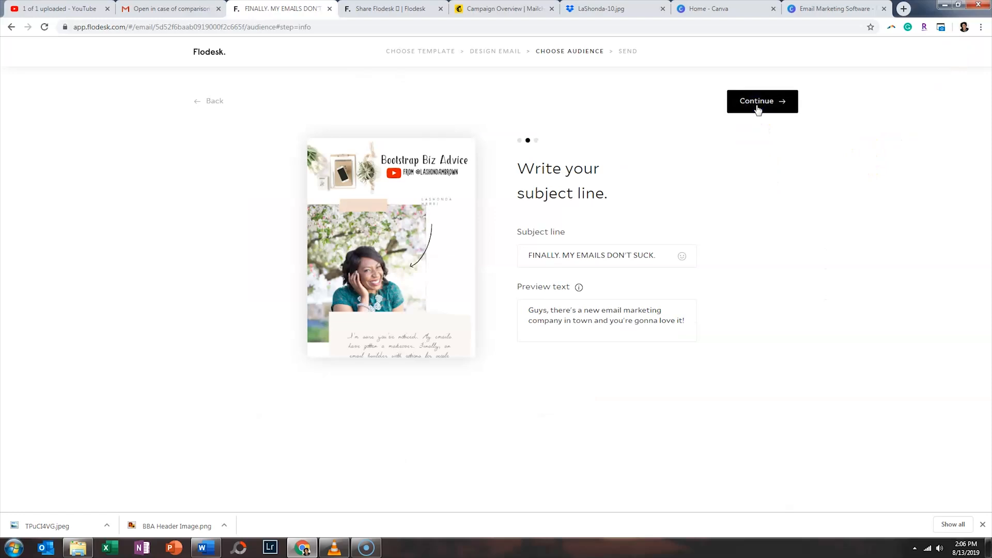
- Replace the Bootstrap Email List with a single individually added e-mail address as recipient
click(759, 109)
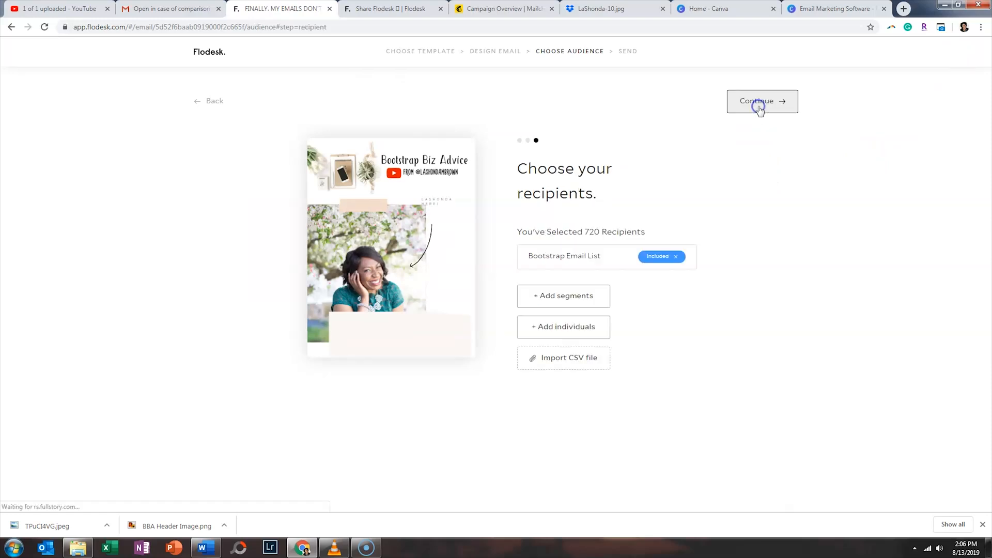
click(676, 257)
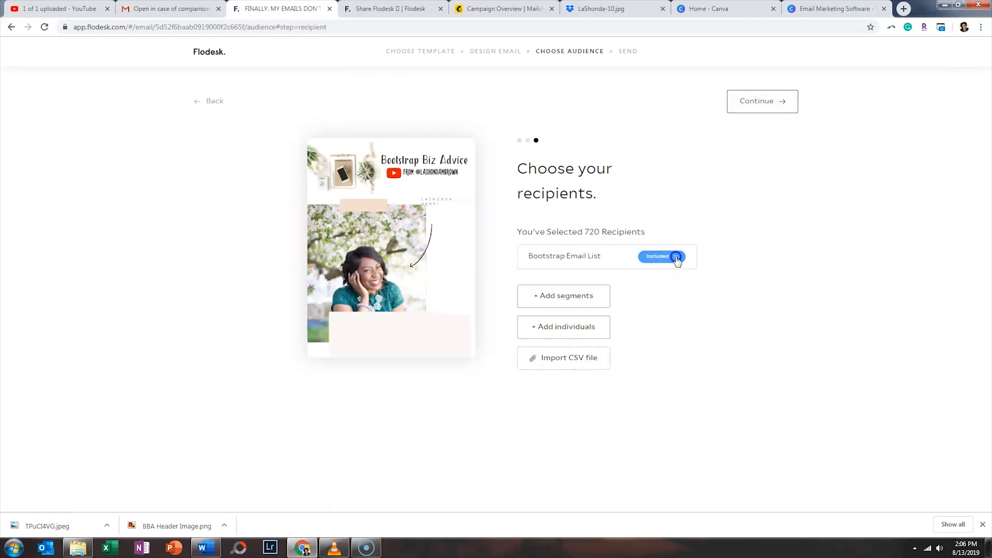
click(581, 273)
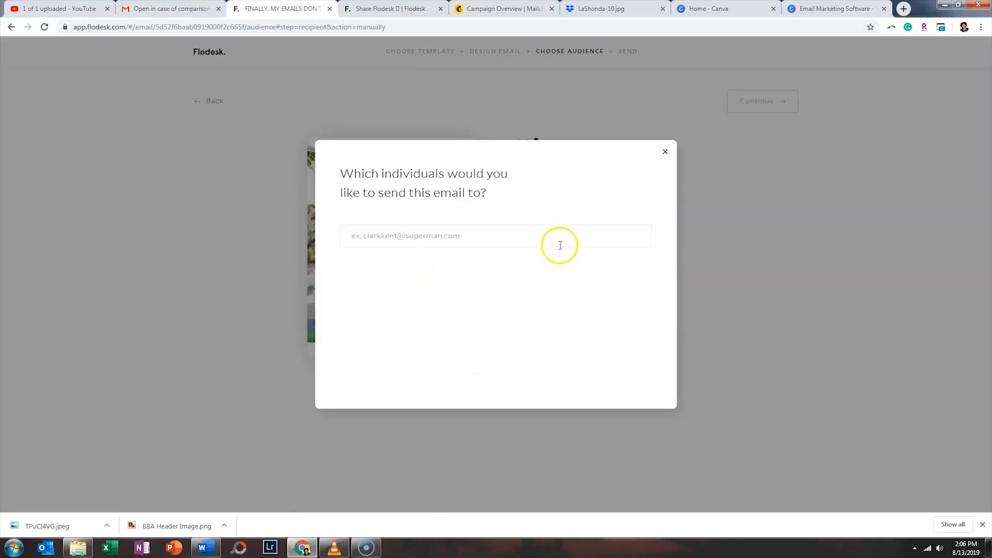
click(559, 245)
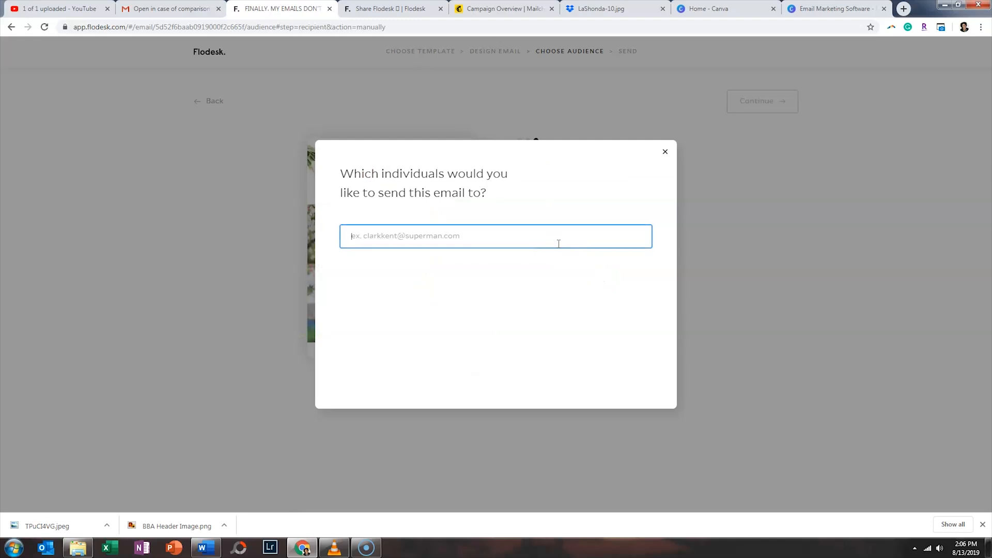
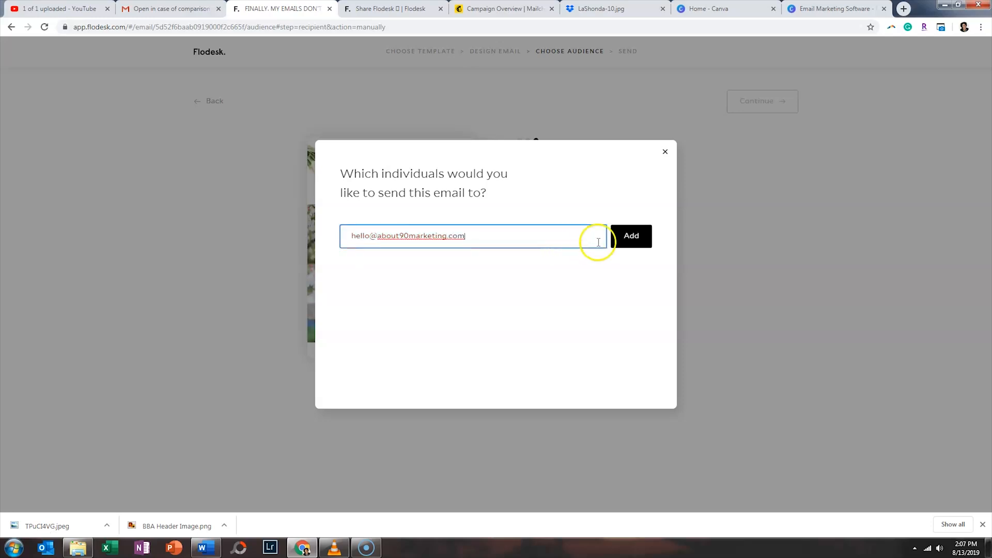
click(622, 239)
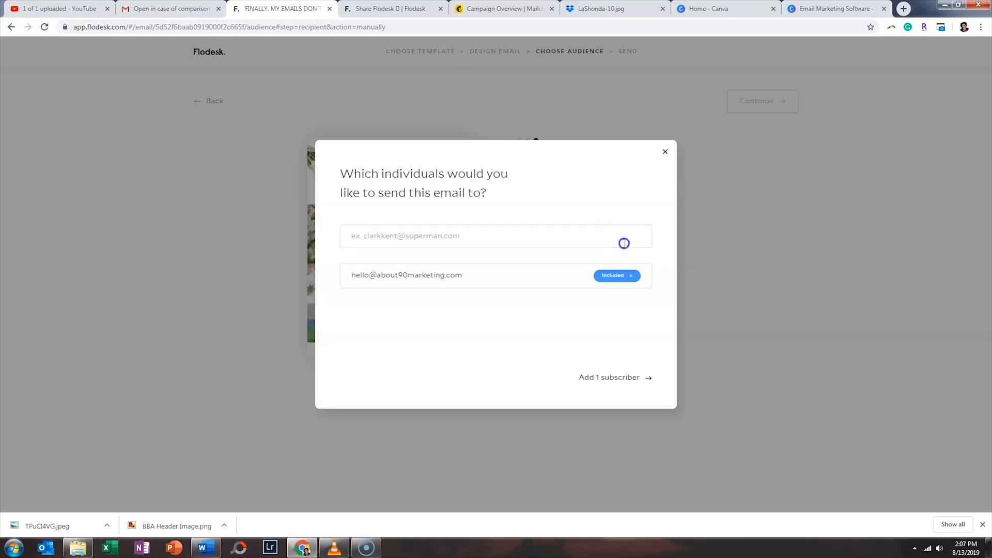
click(629, 380)
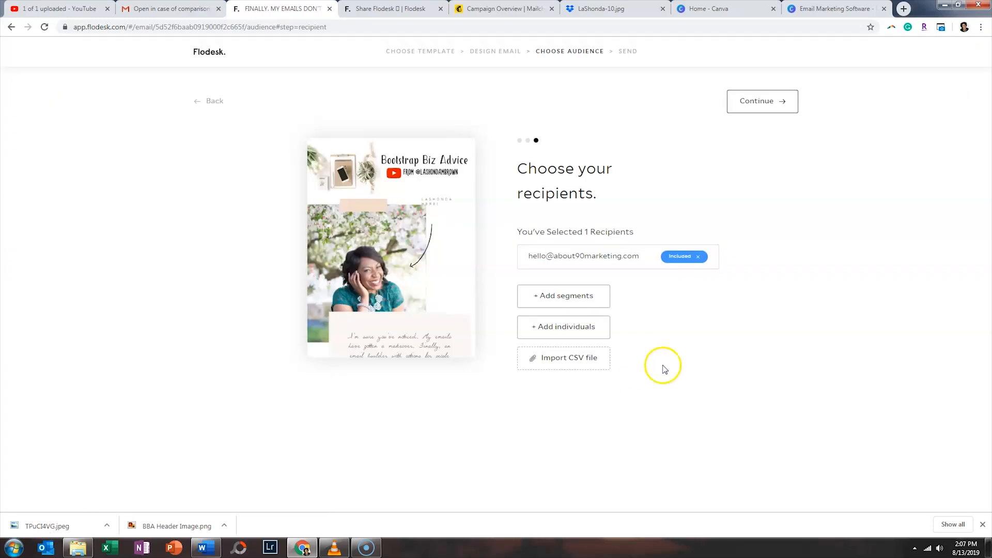
- Send the Storyteller's Newsletter now to its 1 recipient and view it on the emails dashboard
click(769, 118)
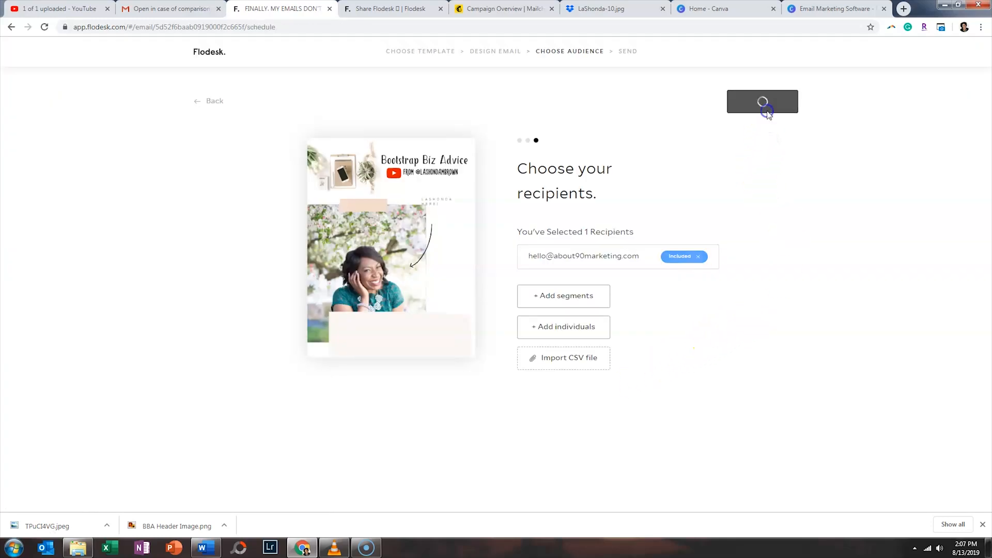
click(551, 219)
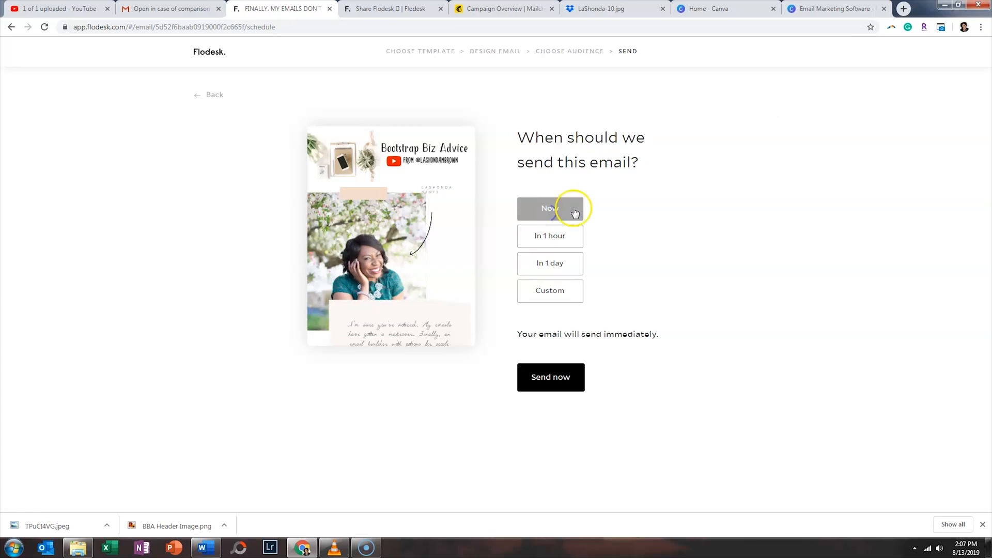
click(576, 377)
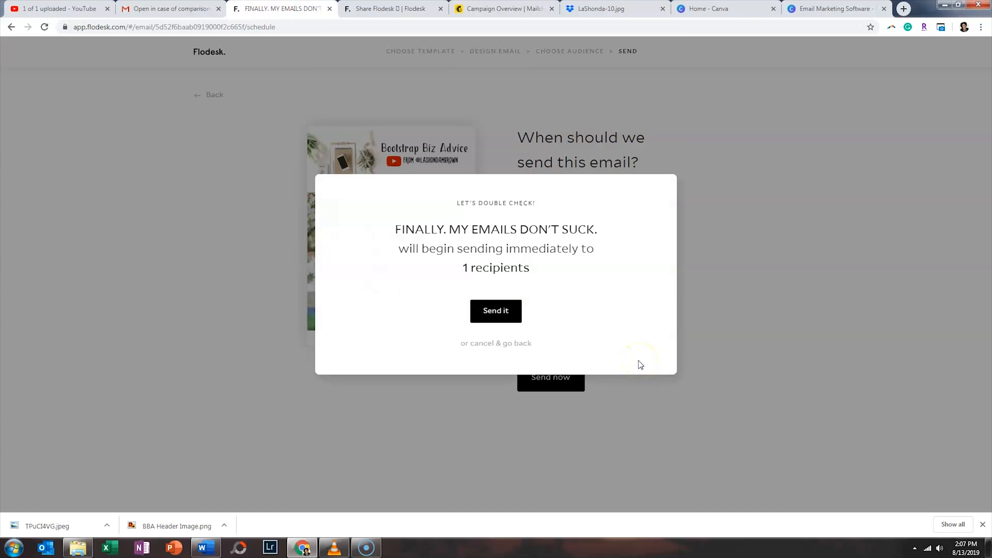
click(498, 312)
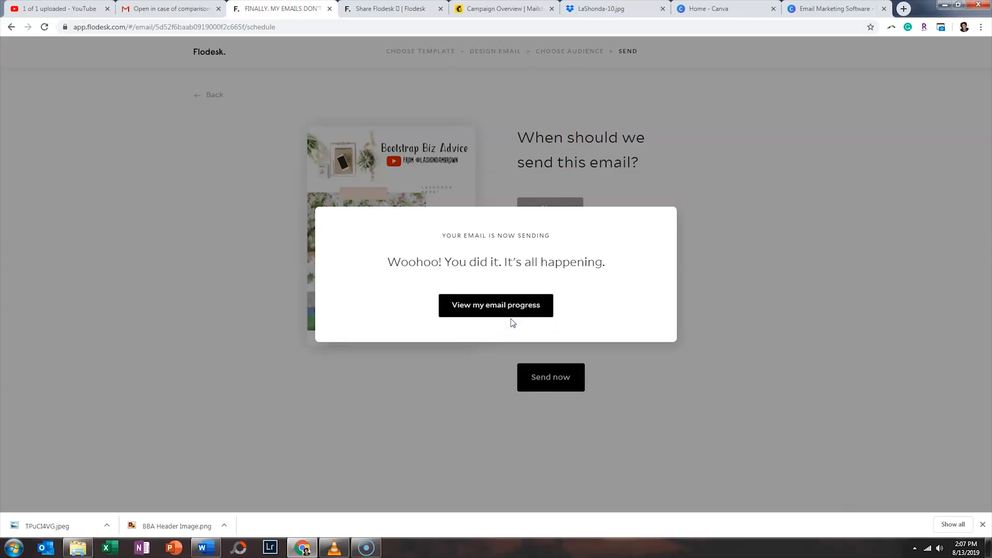
click(508, 311)
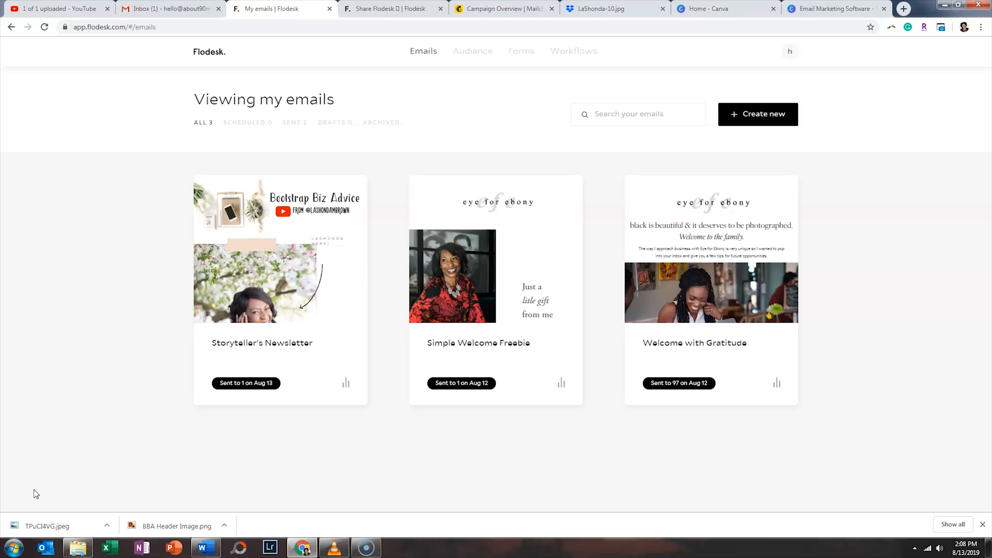
- In Gmail, open the 'FINALLY. MY EMAILS DON'T SUCK.' email, mark it Looks safe, and follow the header image to YouTube
click(170, 9)
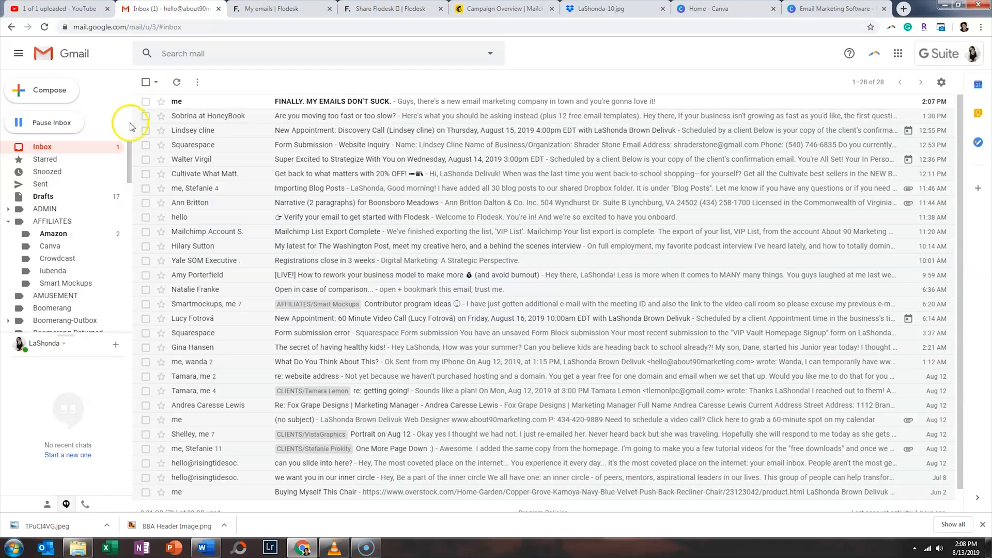
click(187, 107)
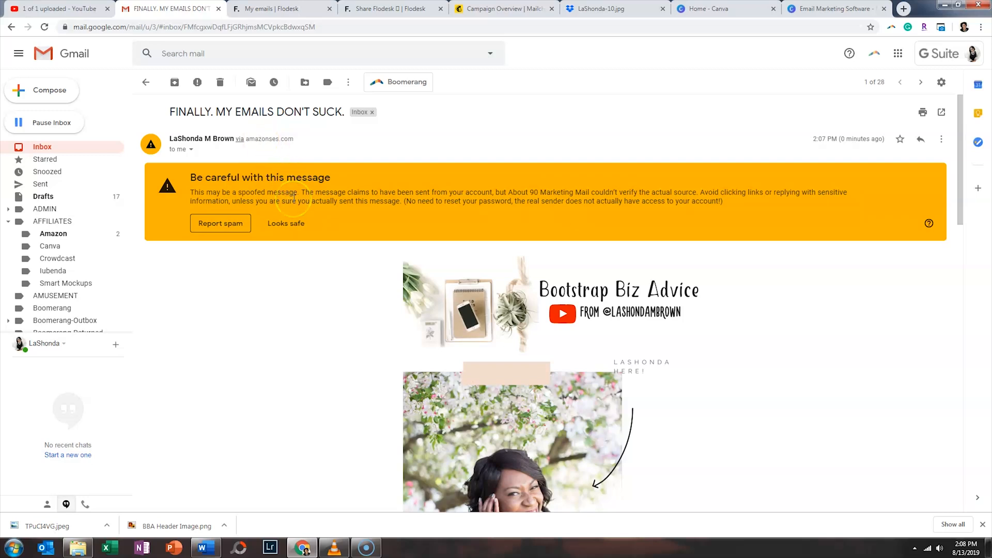
click(297, 225)
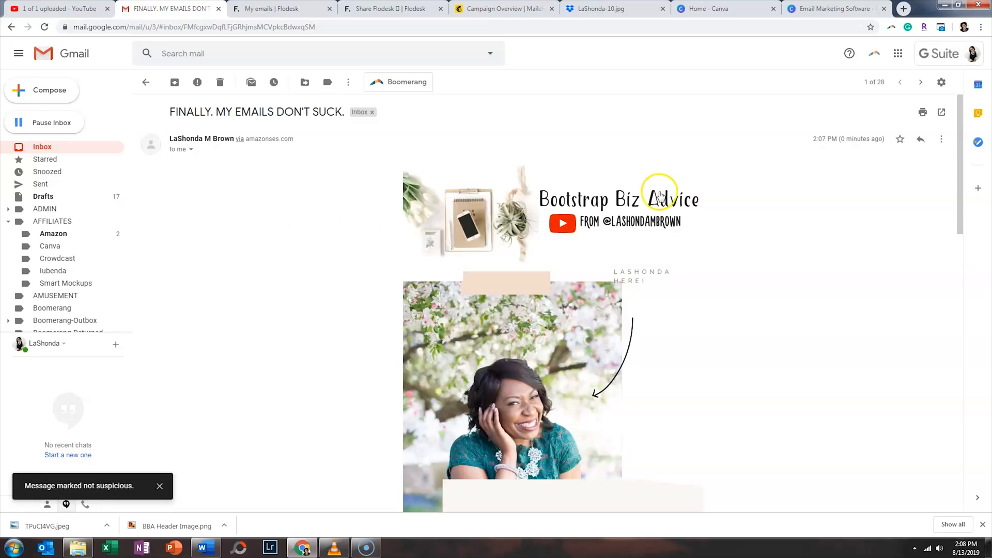
mouse_move(963, 123)
mouse_down()
mouse_move(926, 417)
mouse_move(957, 436)
mouse_move(946, 145)
mouse_up()
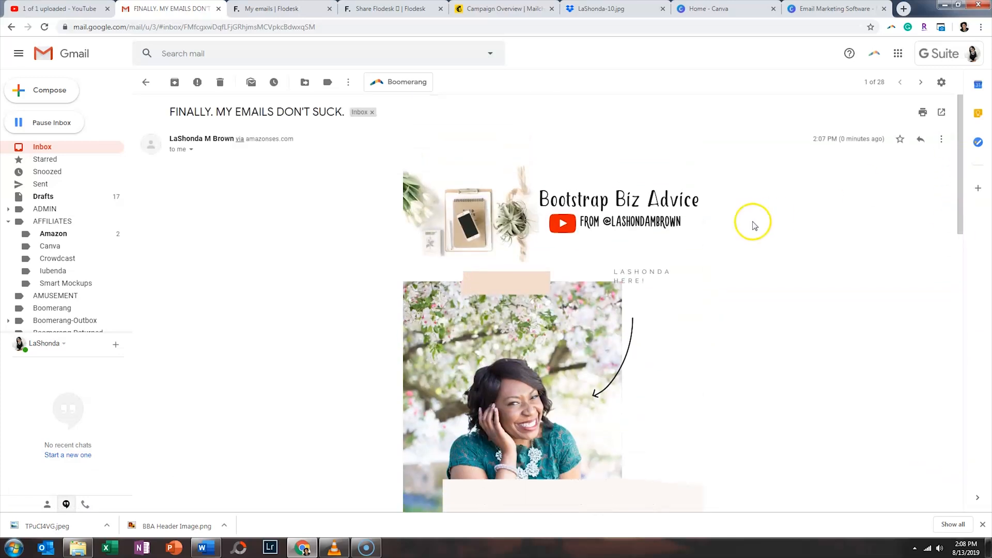
click(615, 216)
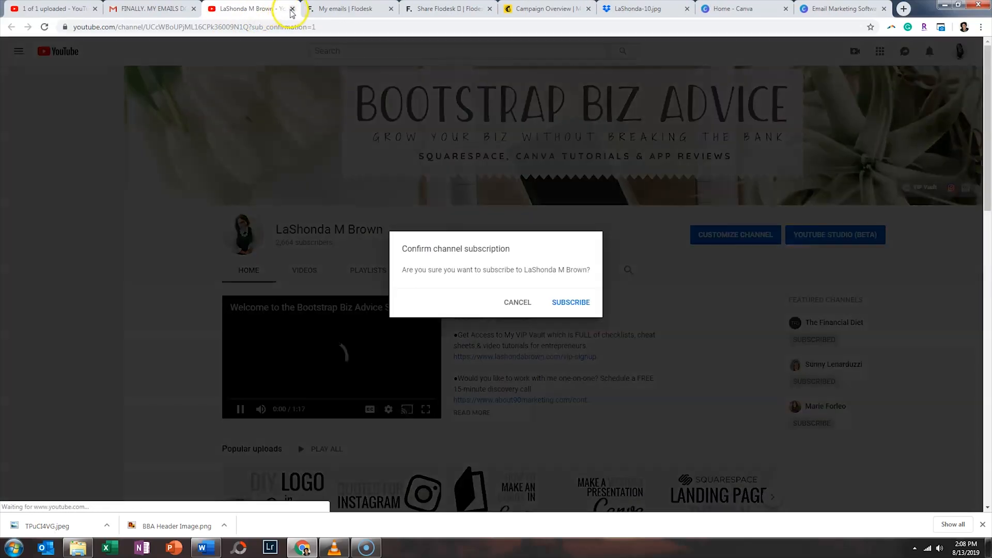
click(293, 9)
scroll(413, 245, down, 7)
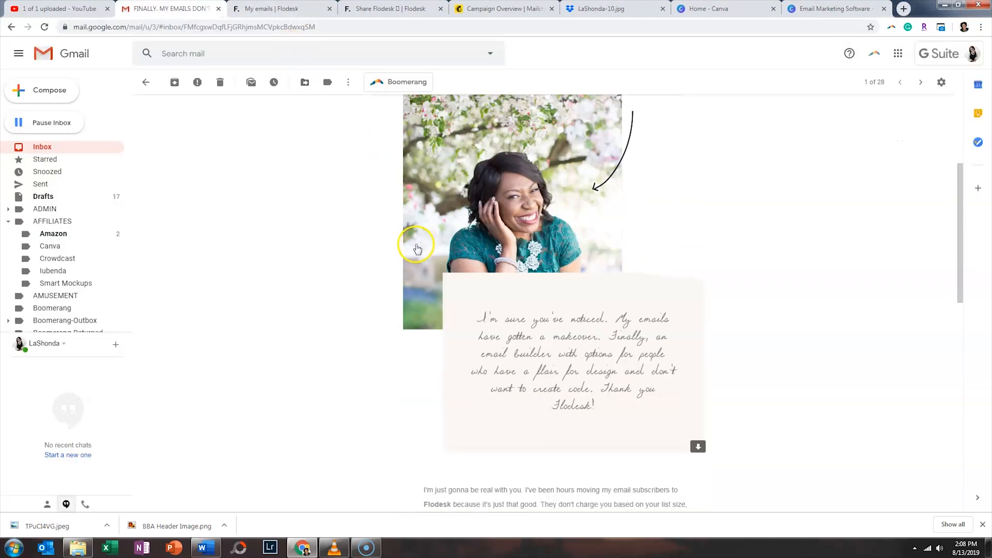
scroll(432, 245, down, 2)
click(448, 249)
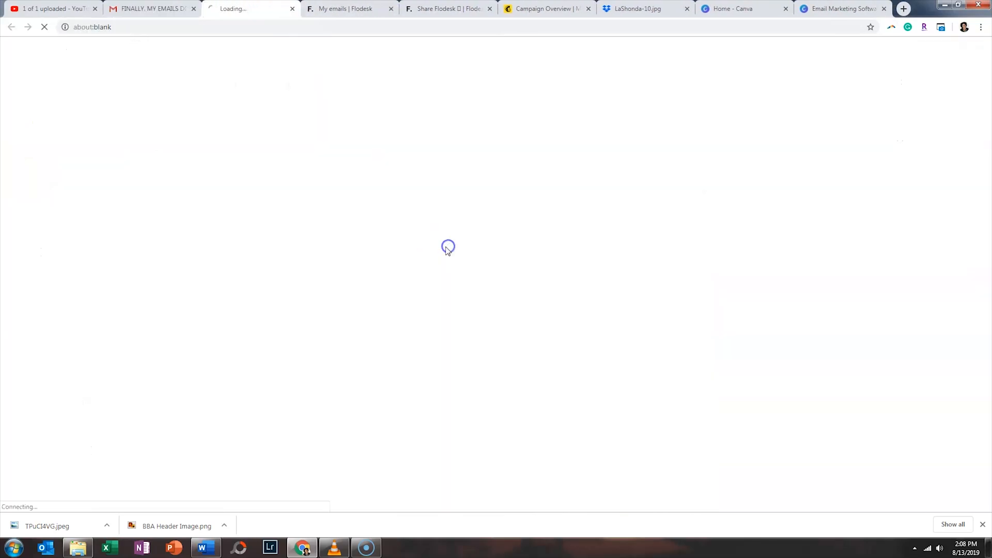
click(293, 9)
click(527, 289)
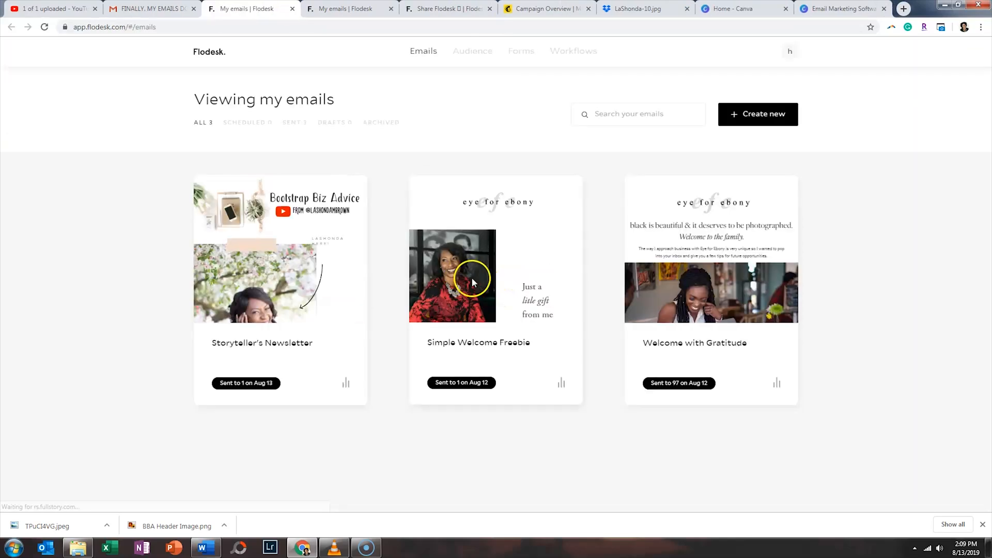
click(292, 10)
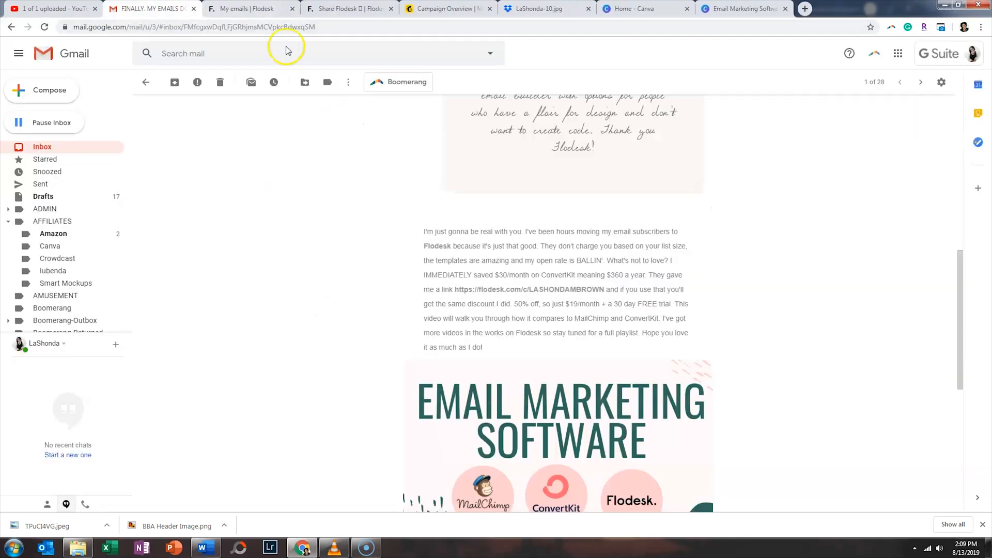
- Open the flodesk.com referral link in an incognito window, check the 50% off sign-up page, then close it
drag(604, 289, 455, 290)
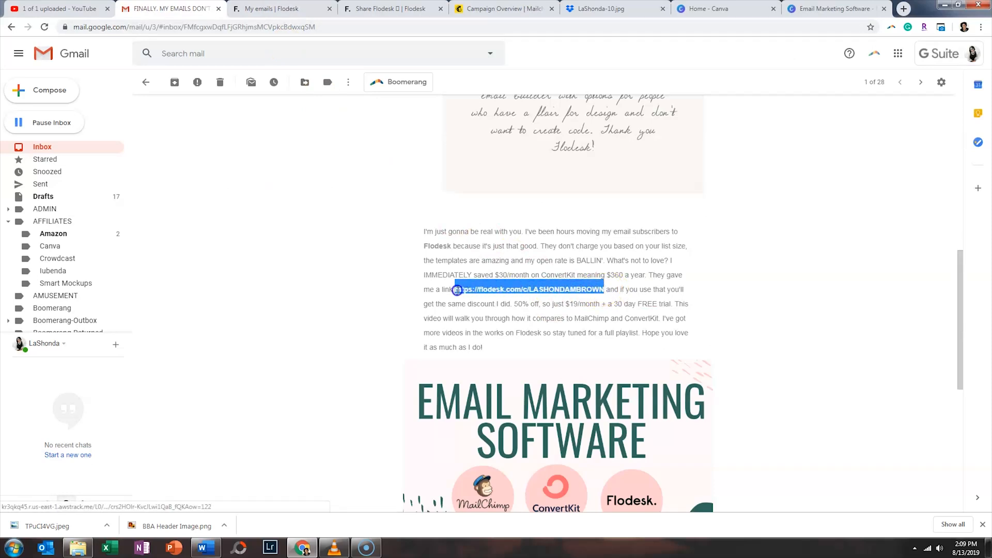
right_click(459, 291)
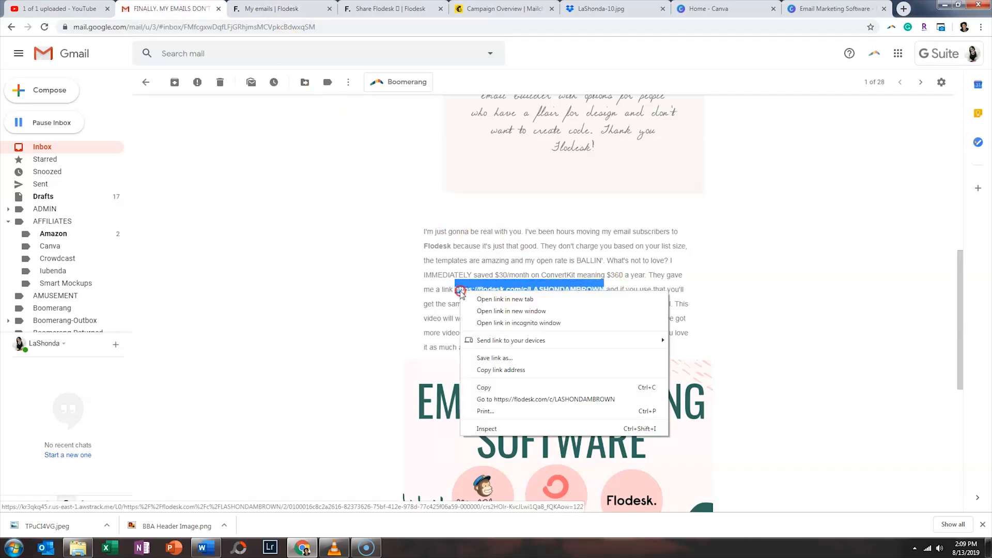
click(492, 323)
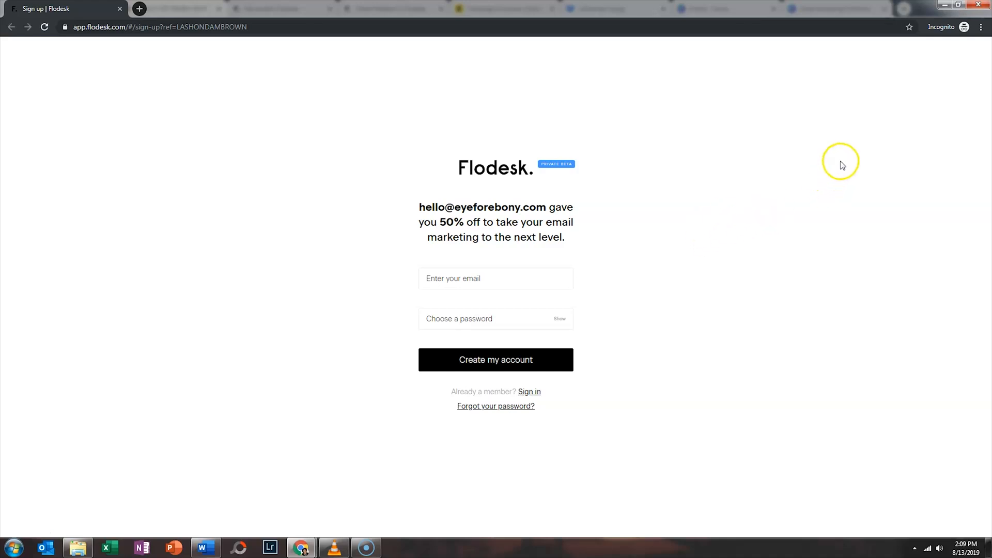
click(979, 5)
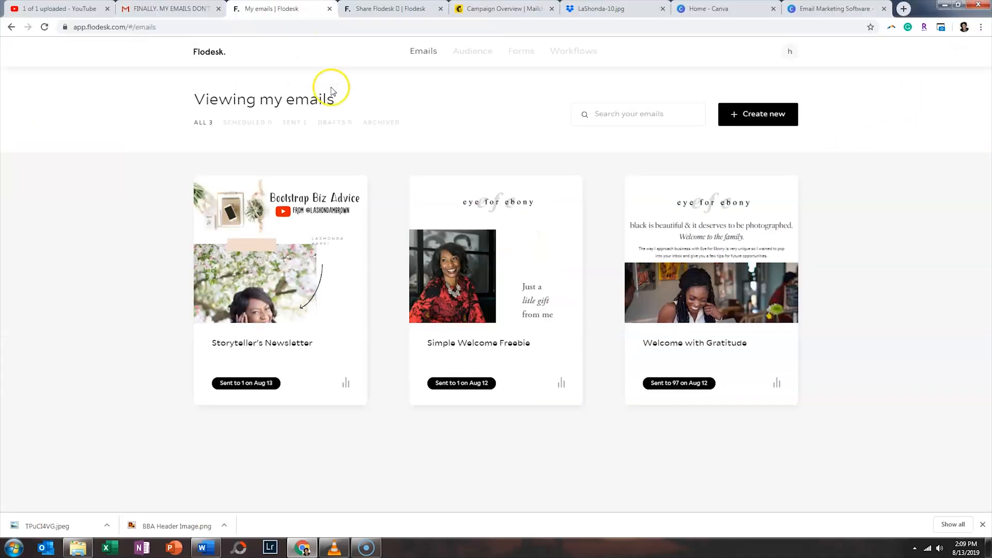
- Duplicate the Storyteller's Newsletter from its '...' menu and open the new draft copy in the editor
mouse_move(344, 190)
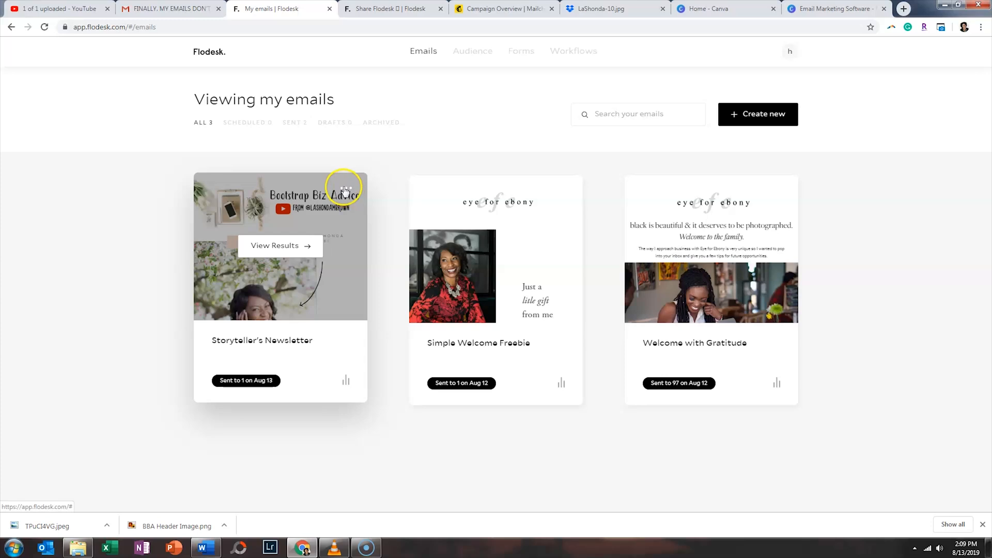
click(346, 192)
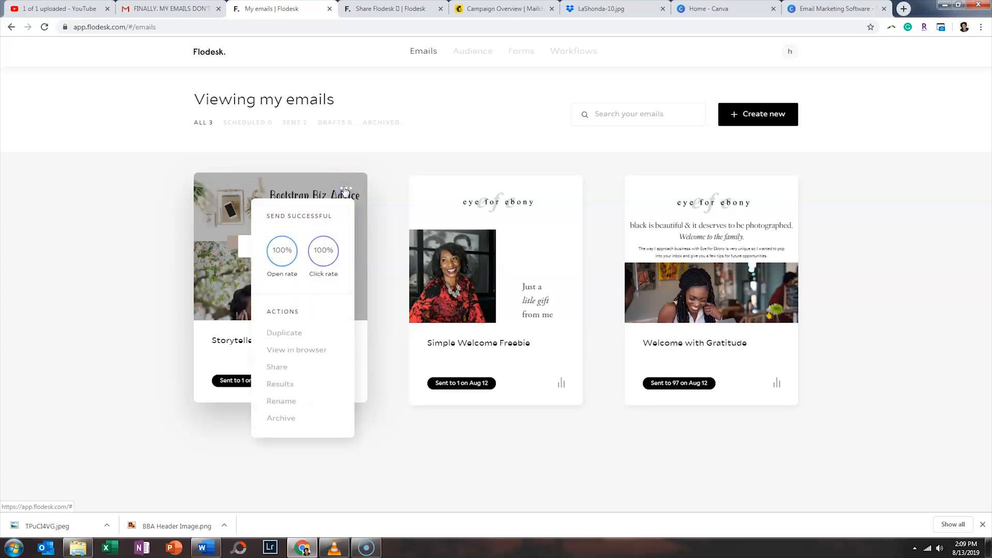
click(317, 333)
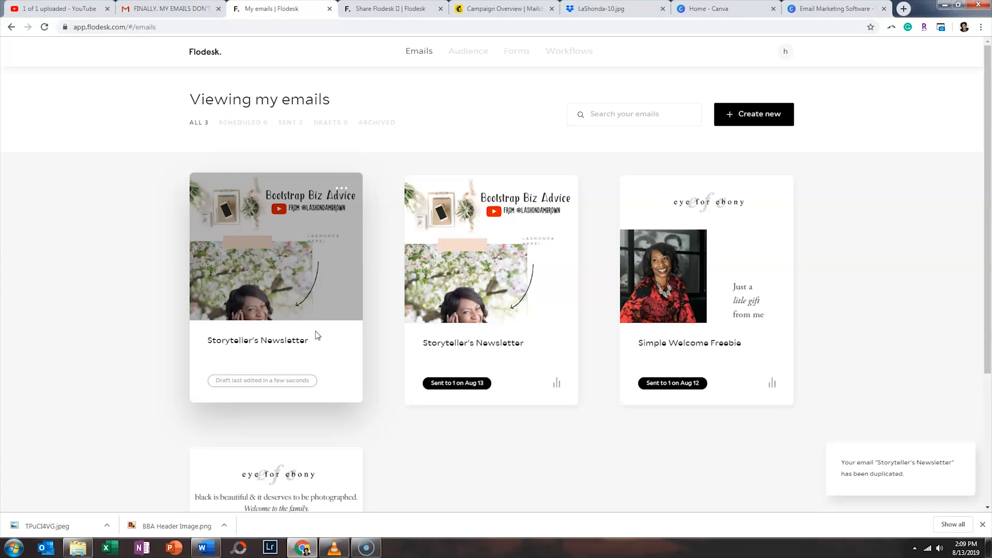
scroll(300, 328, down, 2)
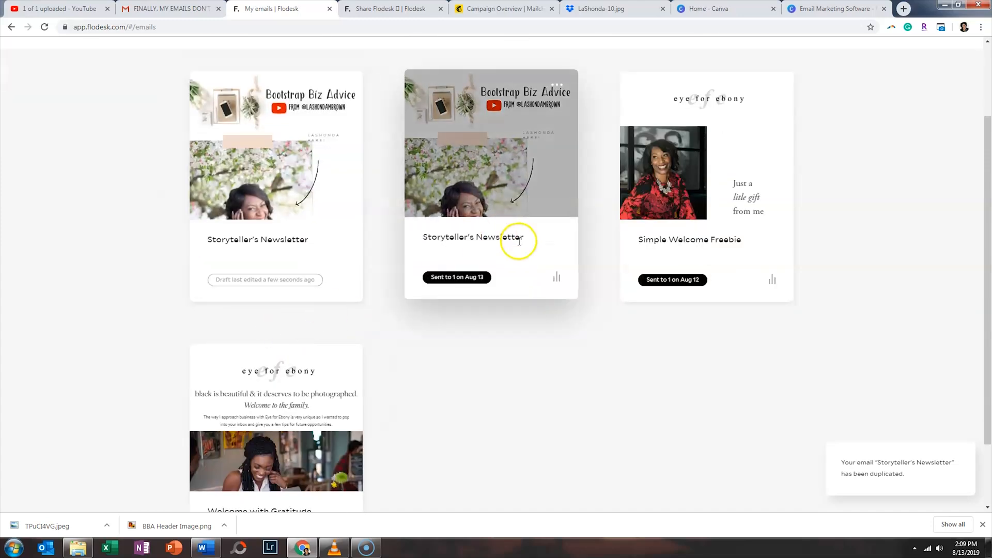
click(270, 145)
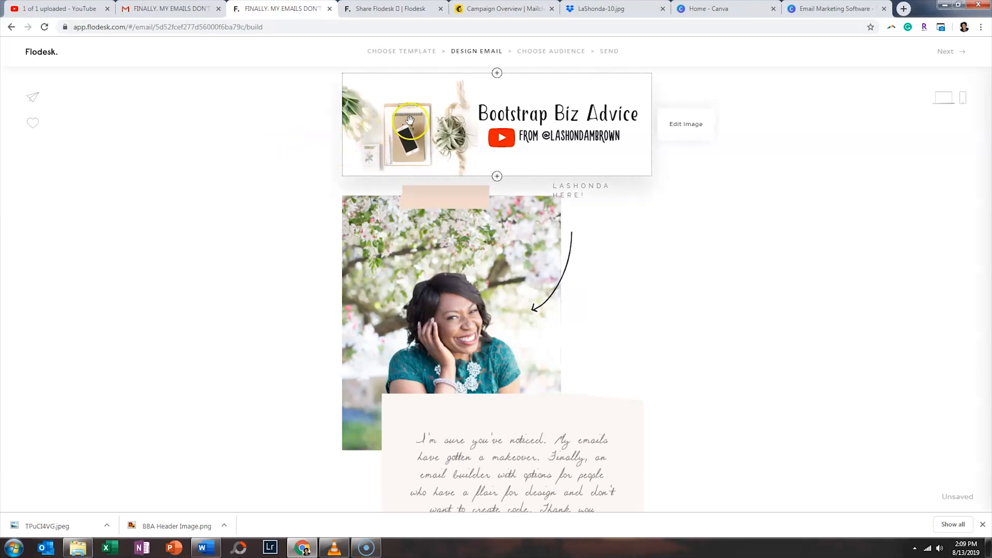
- Review the duplicated newsletter's design and advance to the Choose Audience step
scroll(633, 295, down, 7)
scroll(628, 291, down, 5)
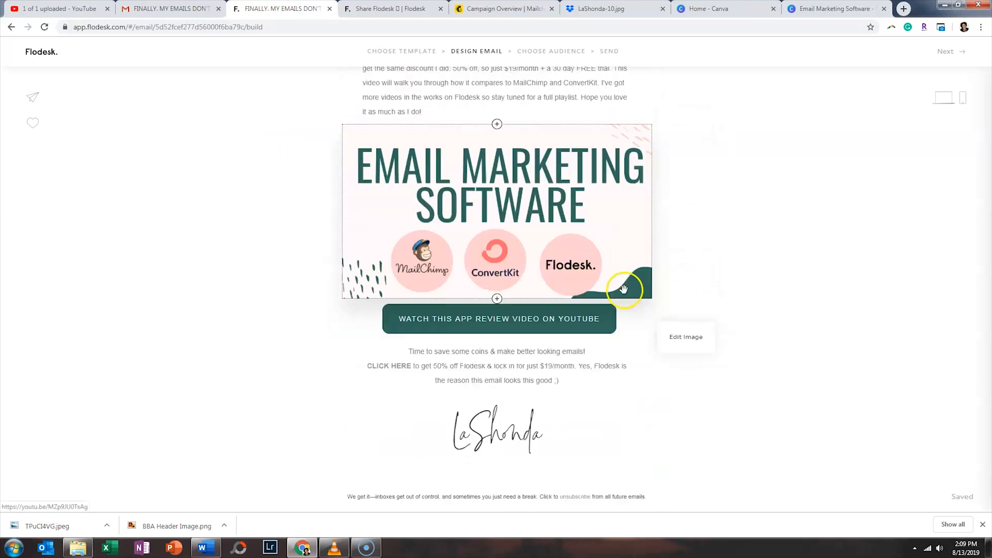
scroll(623, 284, up, 12)
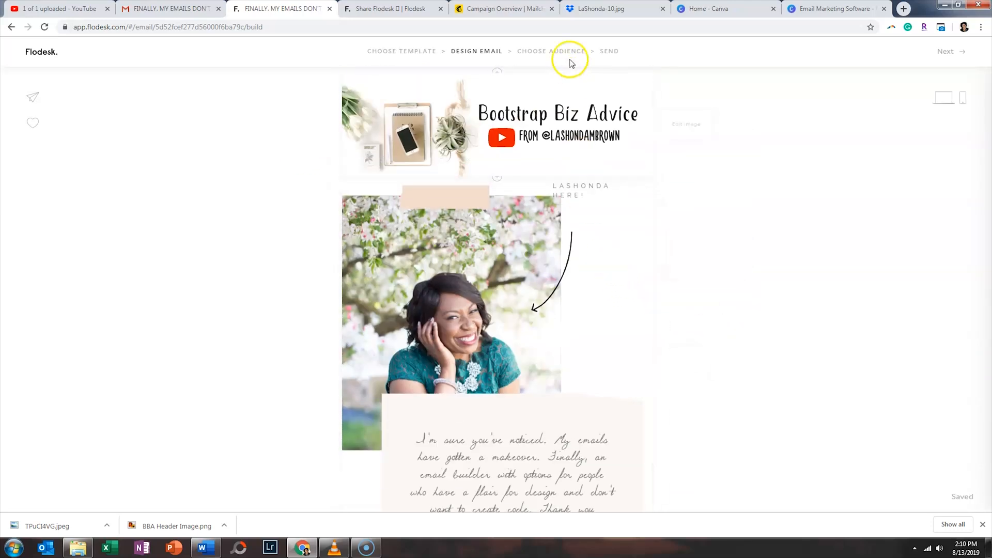
click(949, 51)
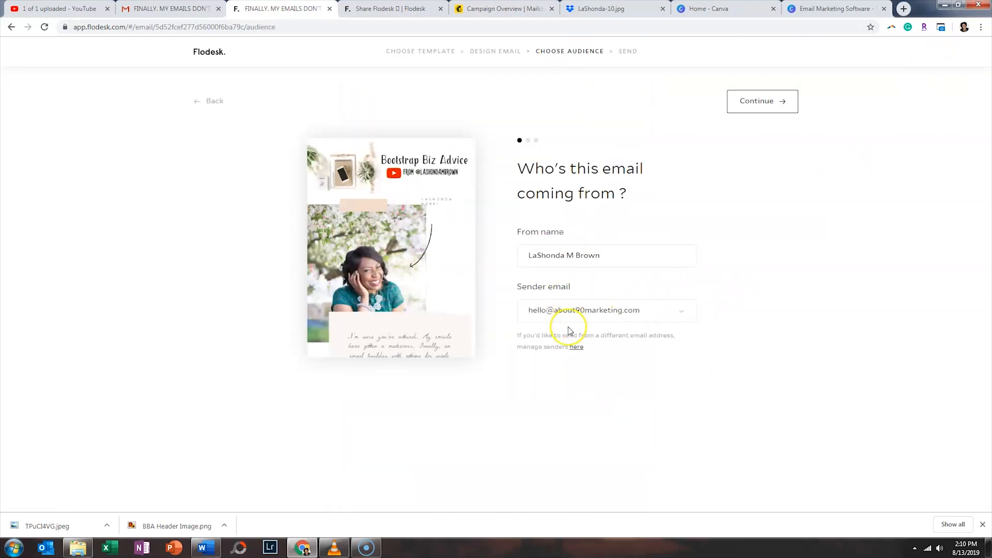
- Keep the sender and subject details, and replace the test recipient with the Bootstrap Email List segment
click(771, 107)
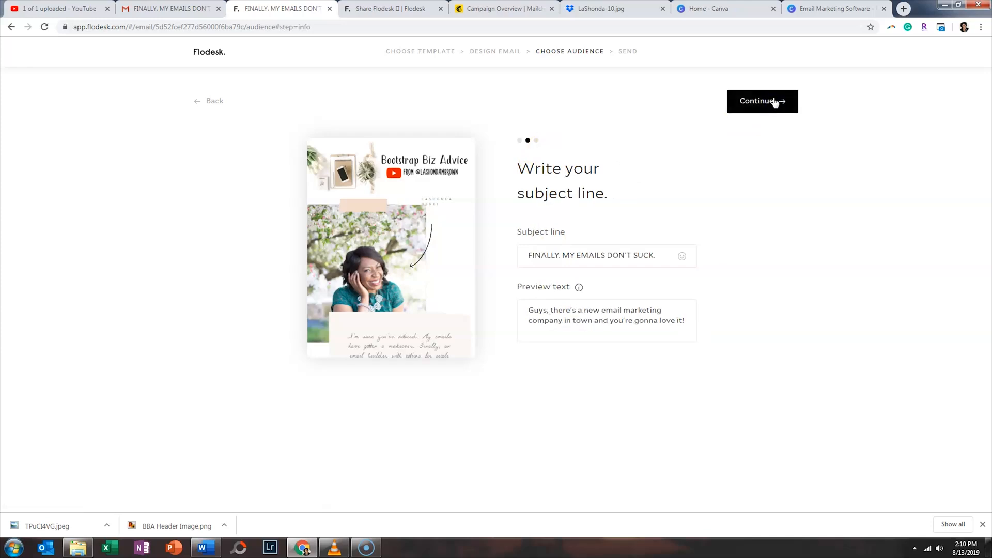
click(774, 104)
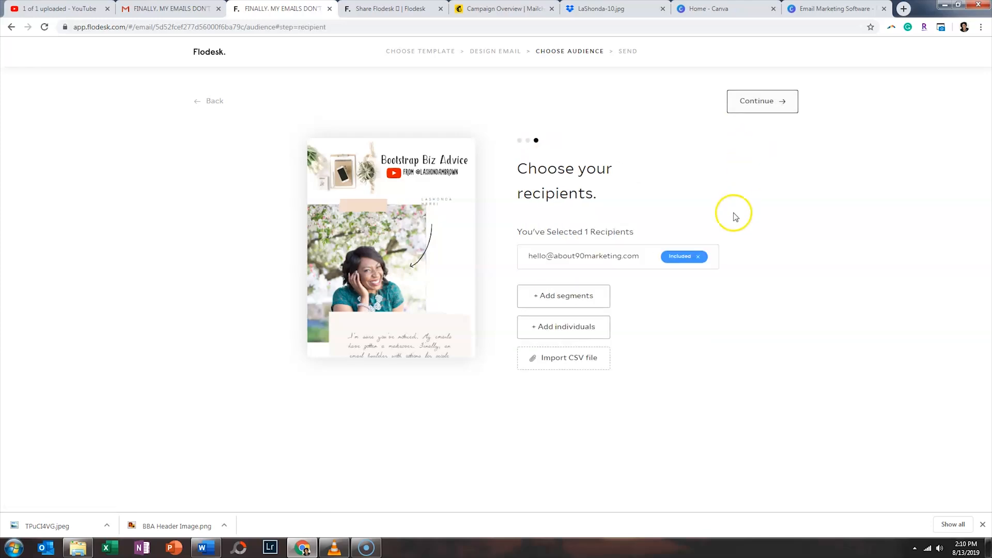
click(698, 257)
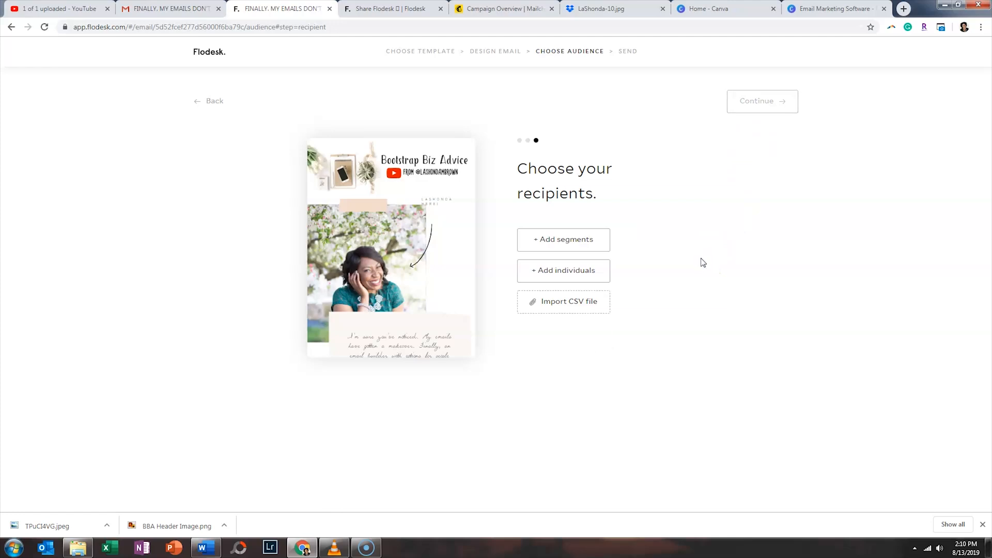
click(589, 241)
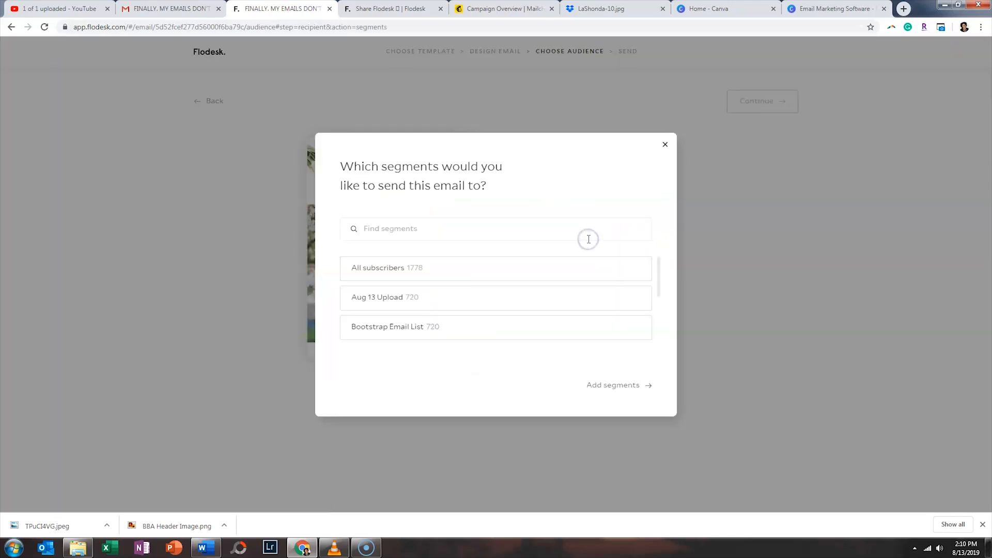
click(439, 328)
click(613, 384)
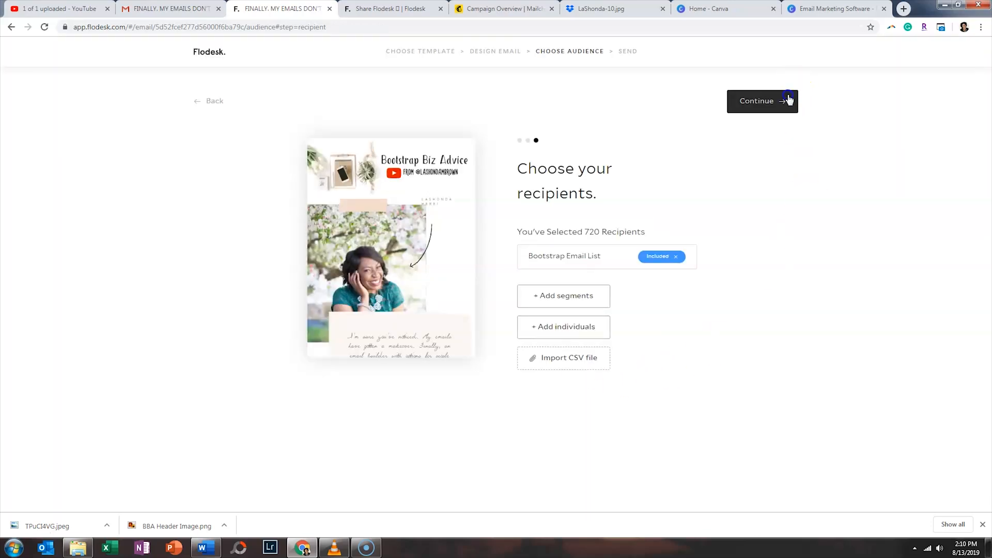
- Send the newsletter now to the 720 recipients and confirm
click(789, 100)
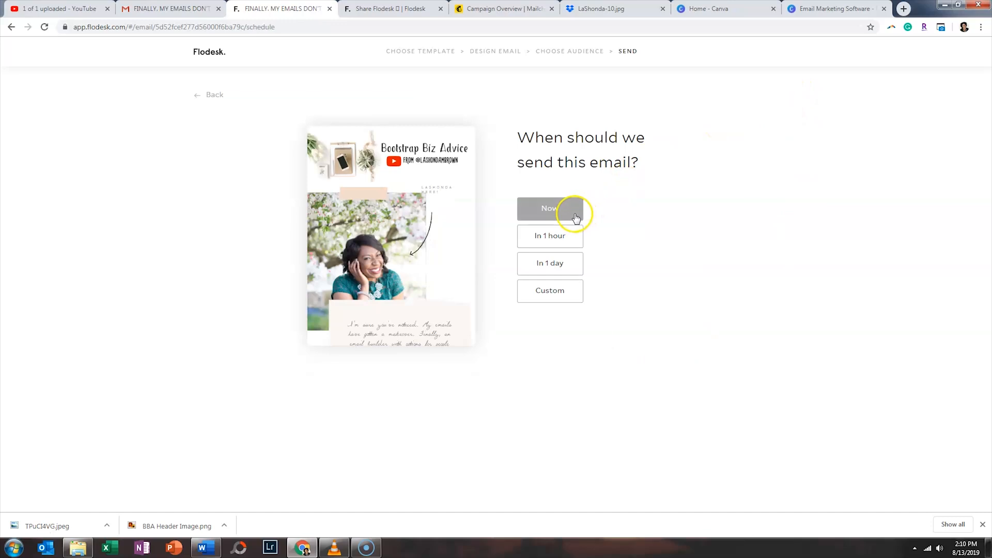
click(575, 217)
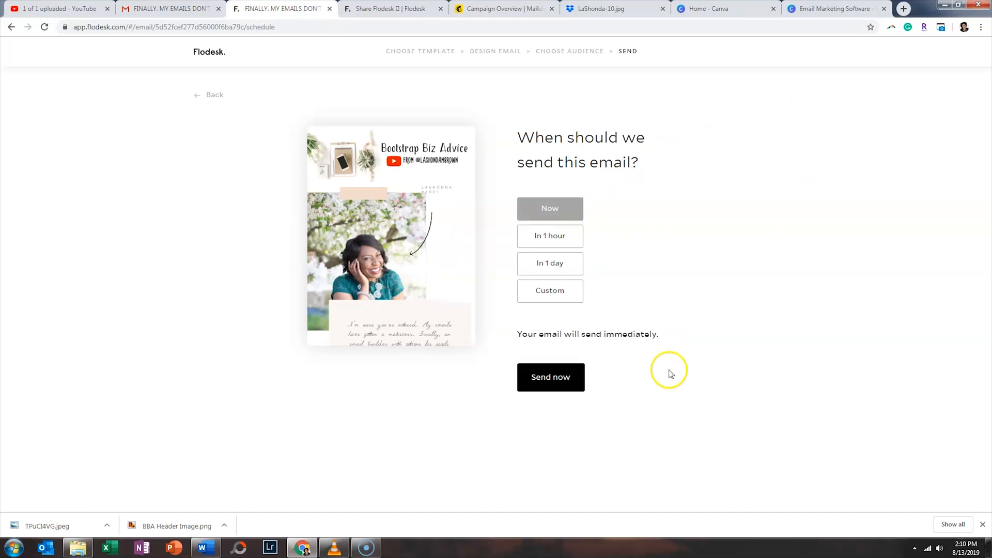
click(555, 392)
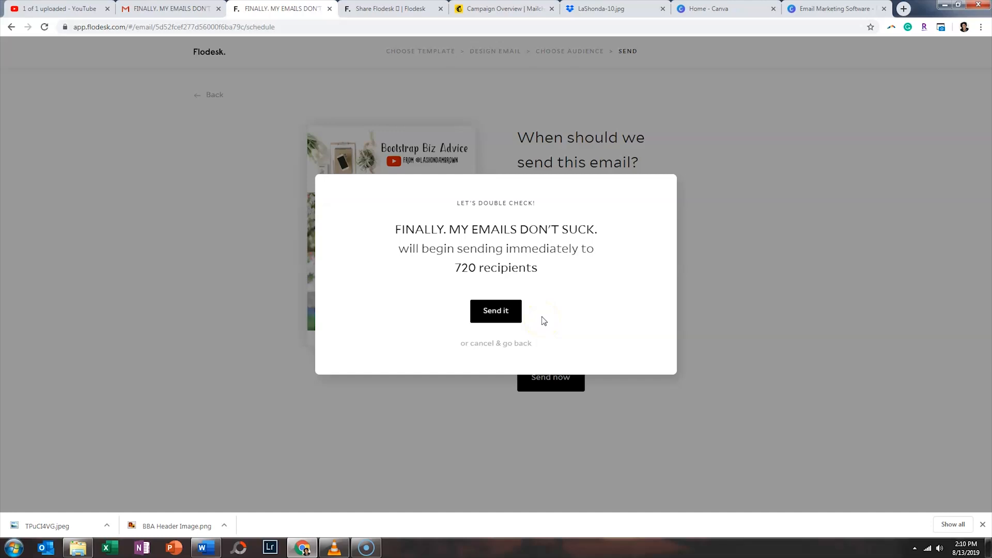
click(504, 316)
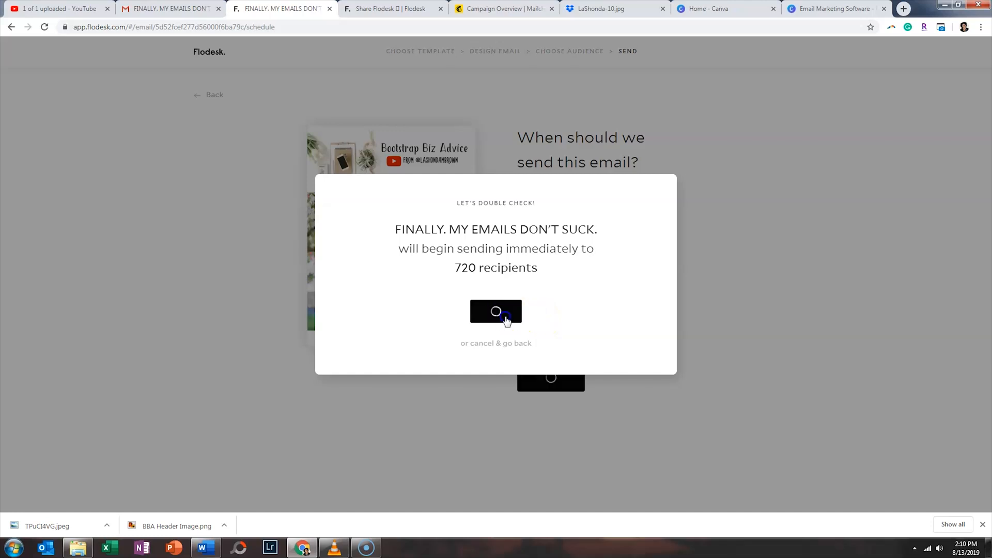